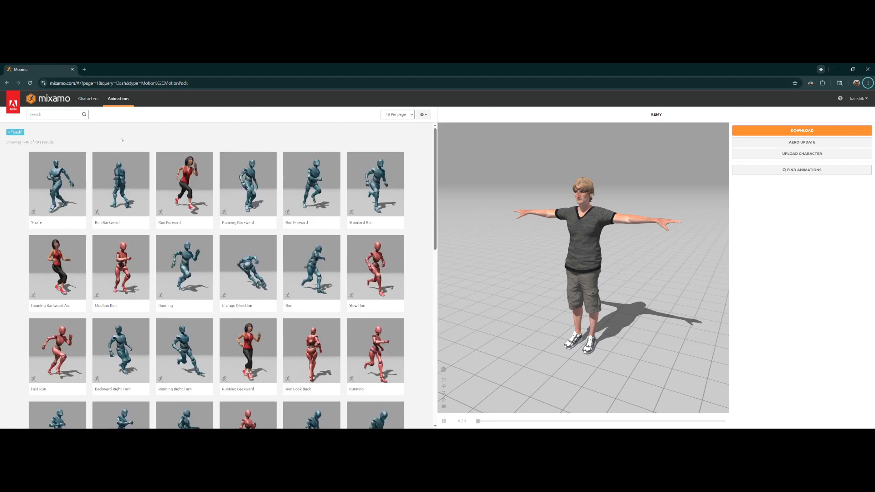
Switch to the character library and remove the "Dash" search filter.
click(94, 103)
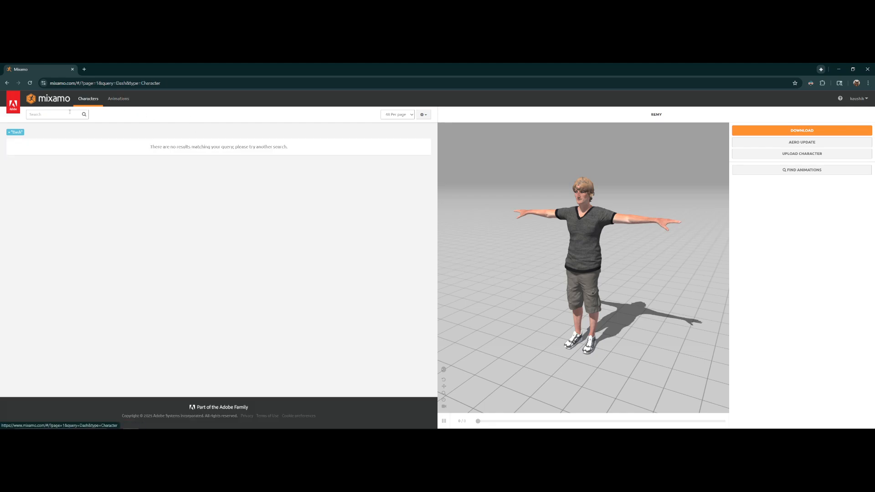
click(8, 132)
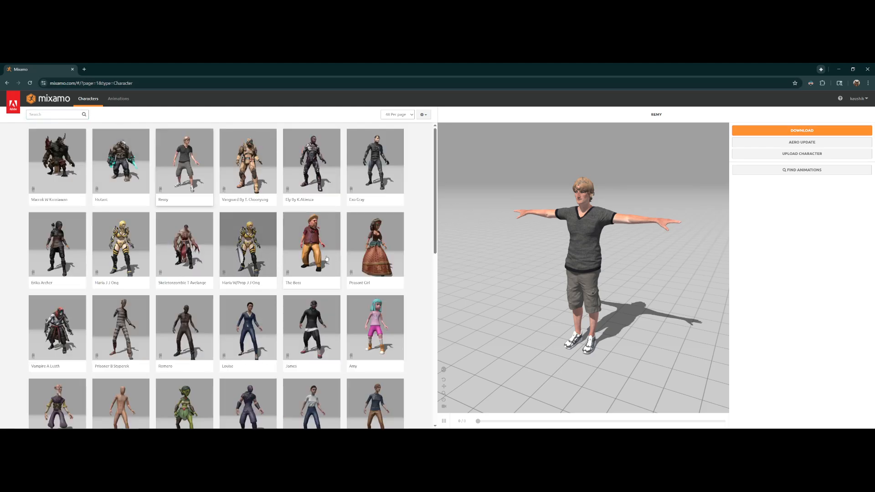
Browse the available characters on all three pages of the library and return to the first page.
scroll(326, 258, down, 10)
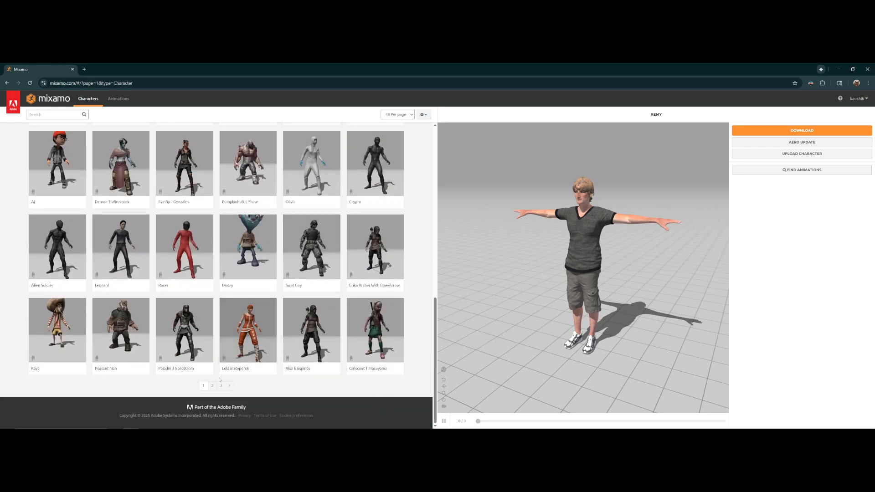
click(212, 386)
scroll(267, 305, down, 5)
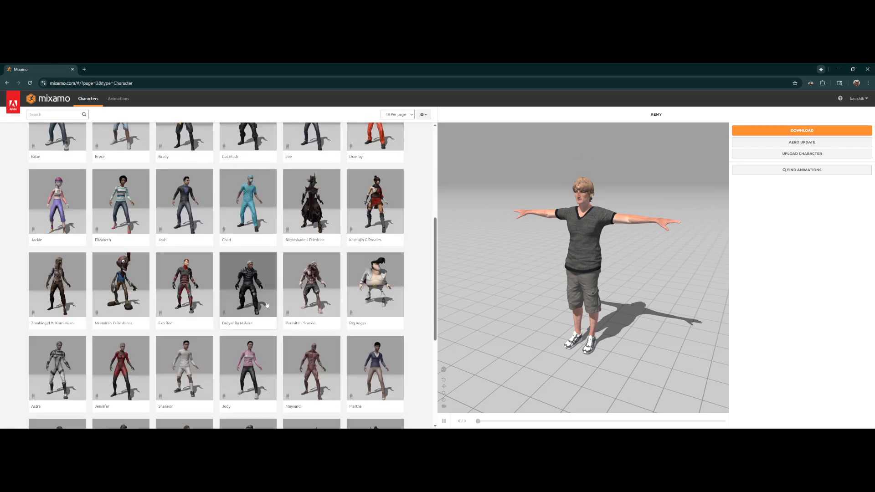
scroll(314, 294, down, 5)
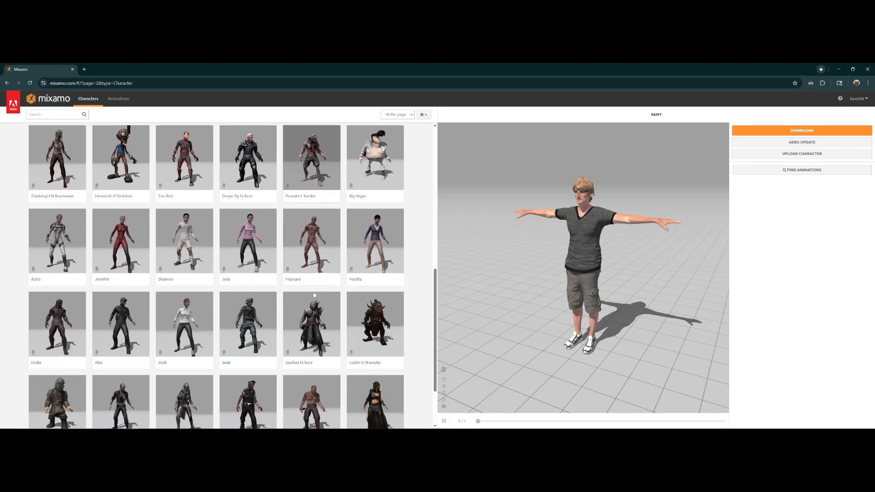
click(225, 385)
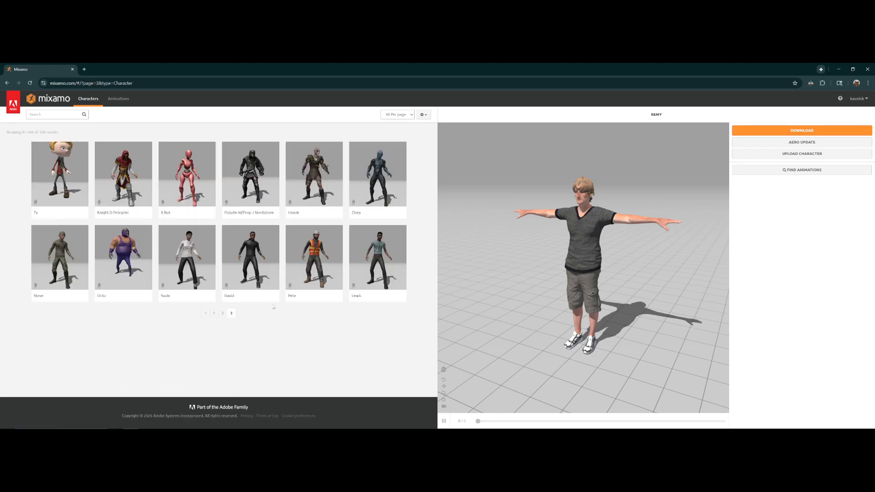
click(206, 313)
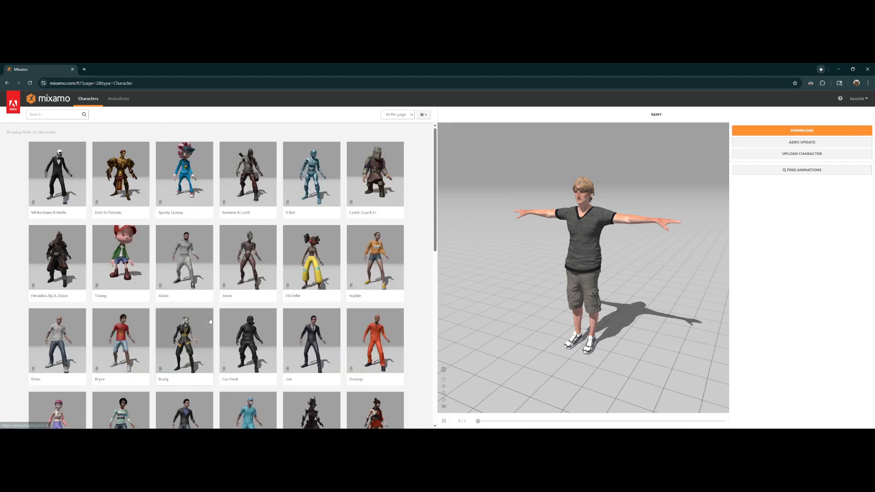
scroll(218, 320, down, 5)
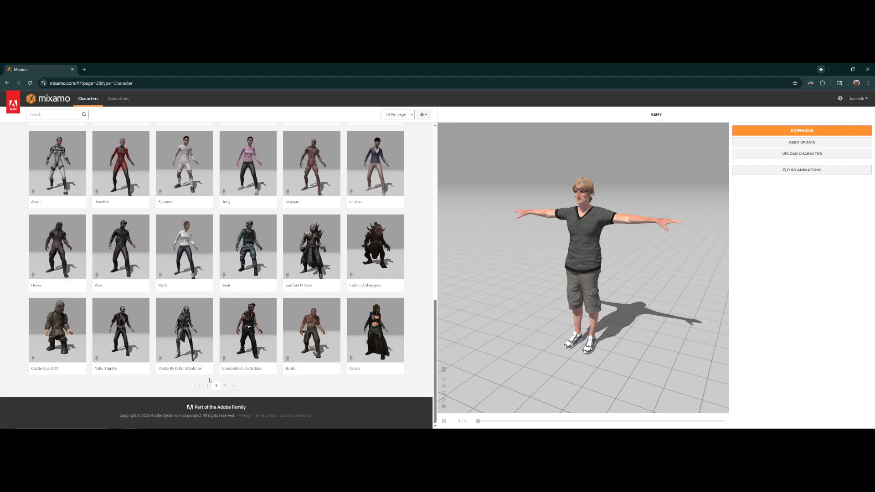
click(186, 380)
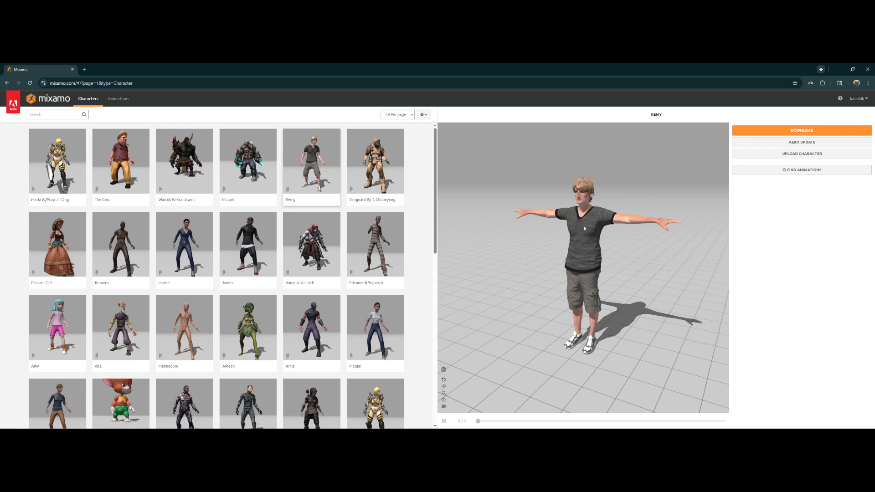
Examine the Remy preview from a higher angle and look through the first two pages of characters again.
drag(584, 229, 590, 243)
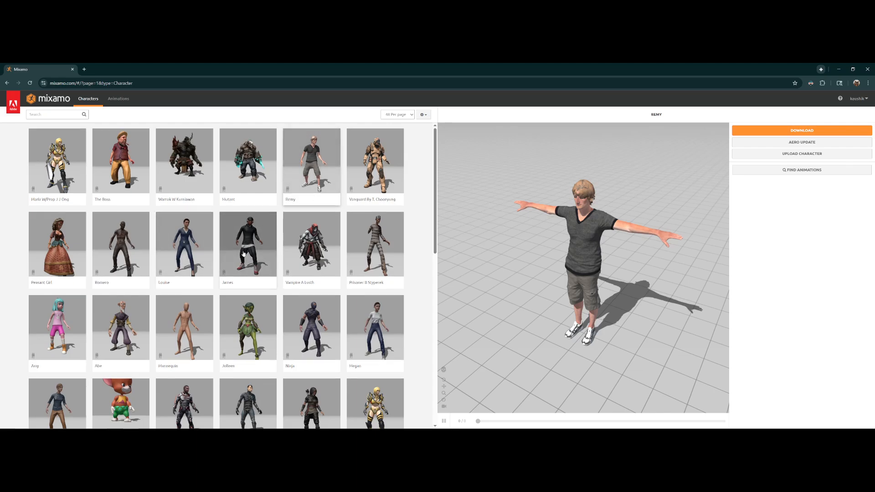
scroll(242, 247, down, 7)
scroll(242, 247, down, 3)
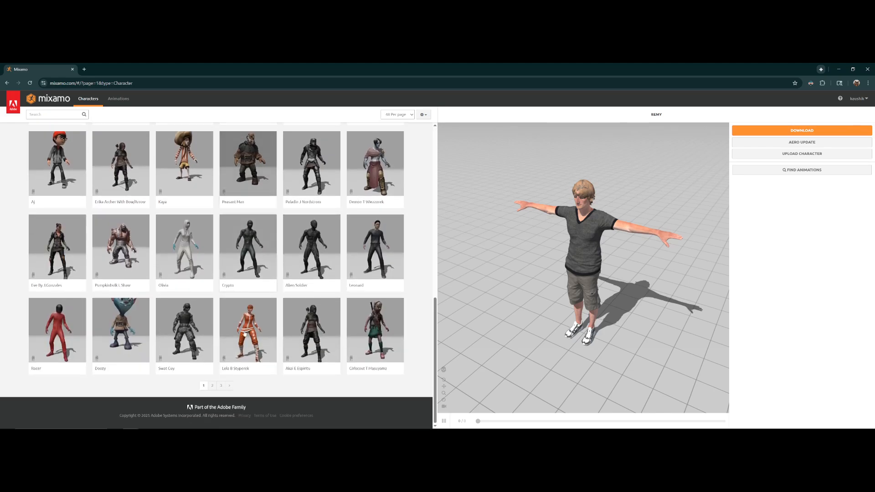
click(212, 385)
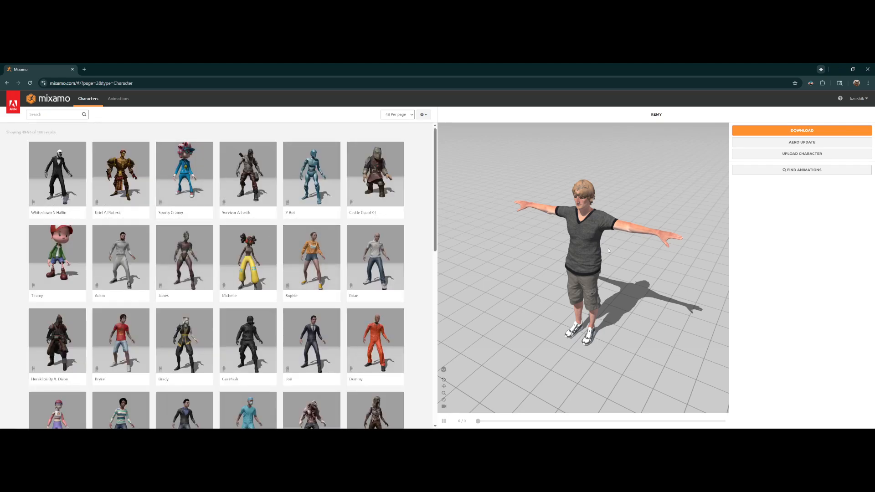
scroll(524, 256, up, 2)
scroll(471, 284, down, 3)
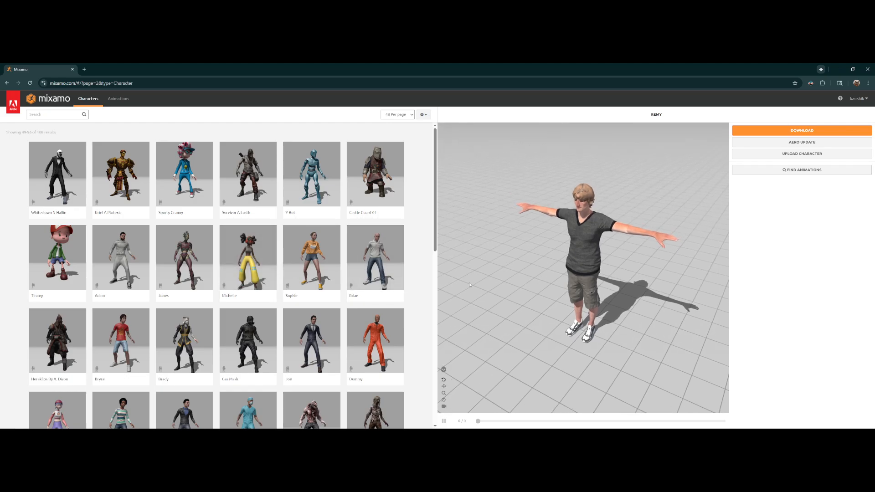
scroll(207, 384, down, 9)
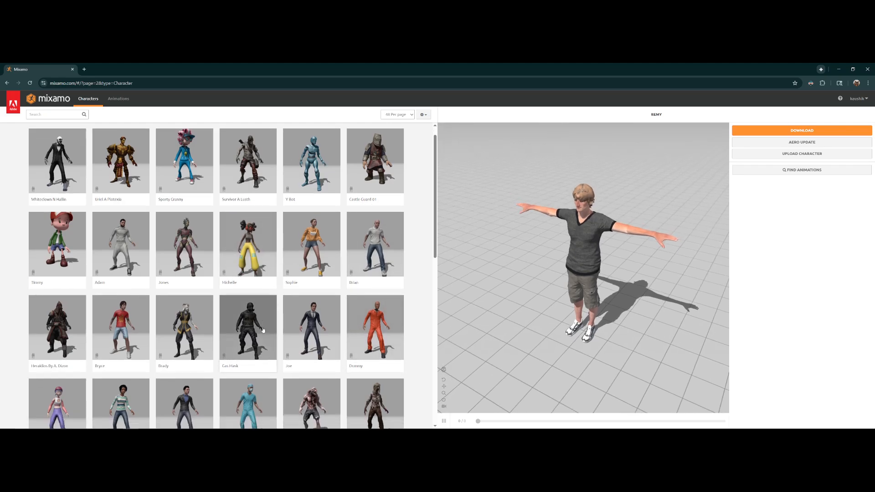
click(208, 385)
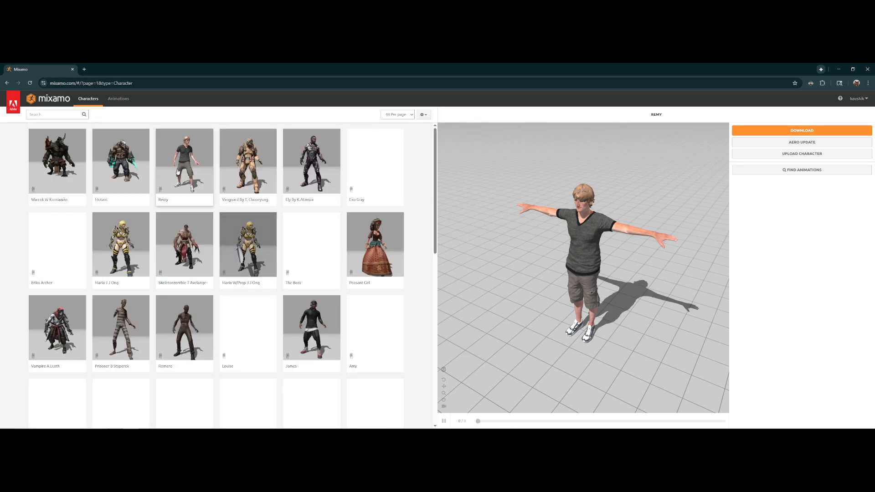
Load Remy as the character in use, accepting the replacement of the previous character.
click(171, 167)
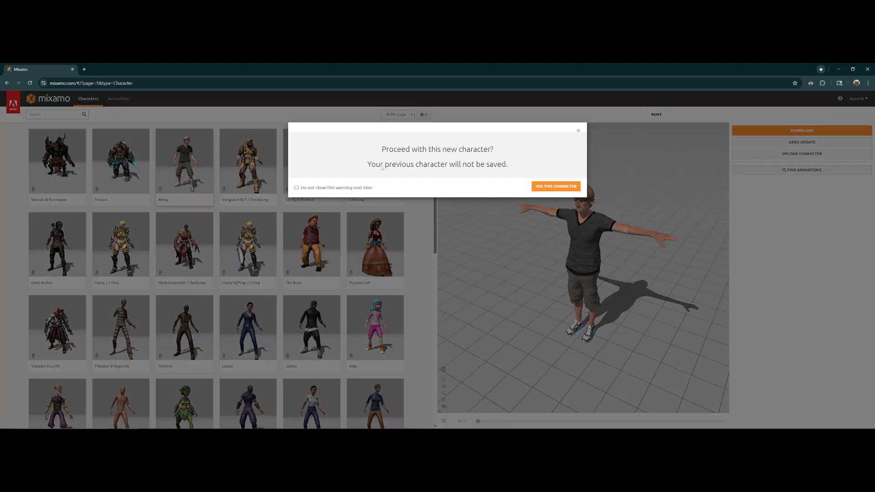
click(561, 186)
drag(589, 261, 560, 197)
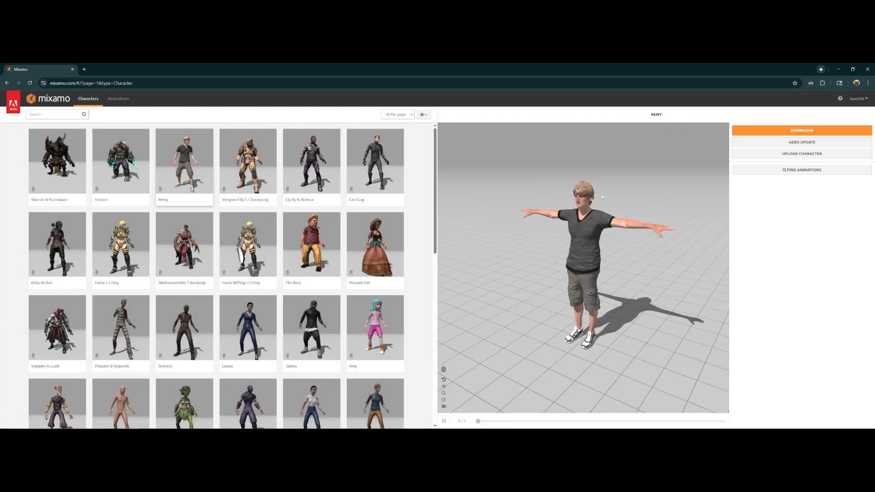
Review the format and pose options for downloading the Remy character without downloading it.
click(802, 131)
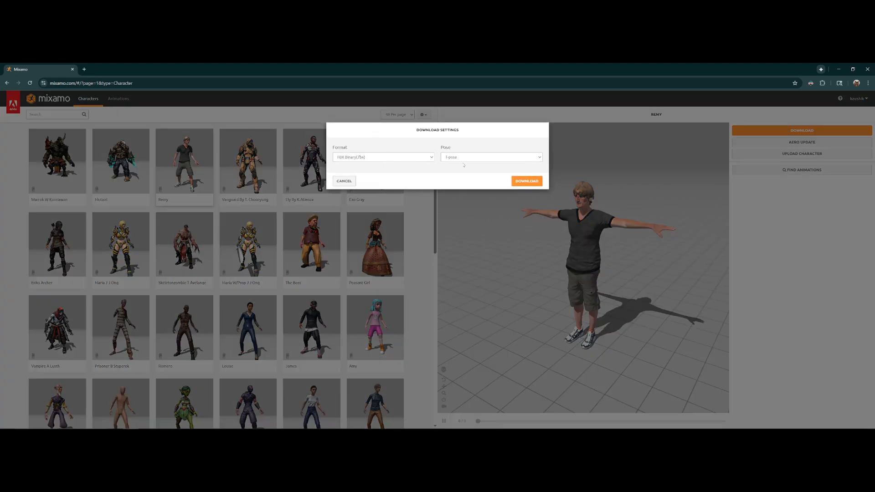
click(344, 181)
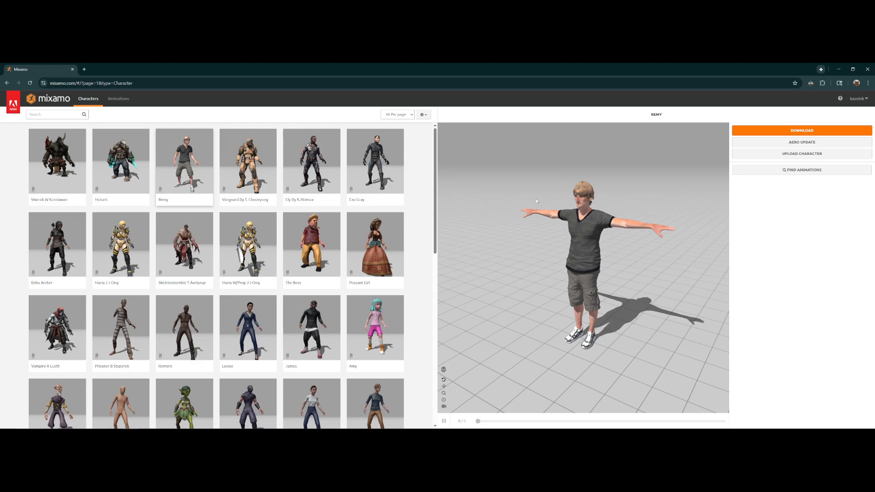
Preview the Old Man Idle animation on Remy and replace it with Sitting Laughing.
click(118, 98)
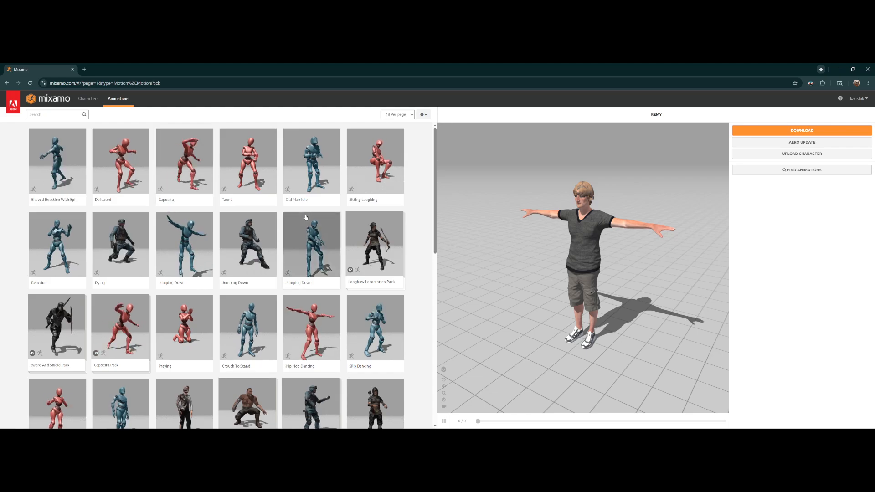
click(315, 168)
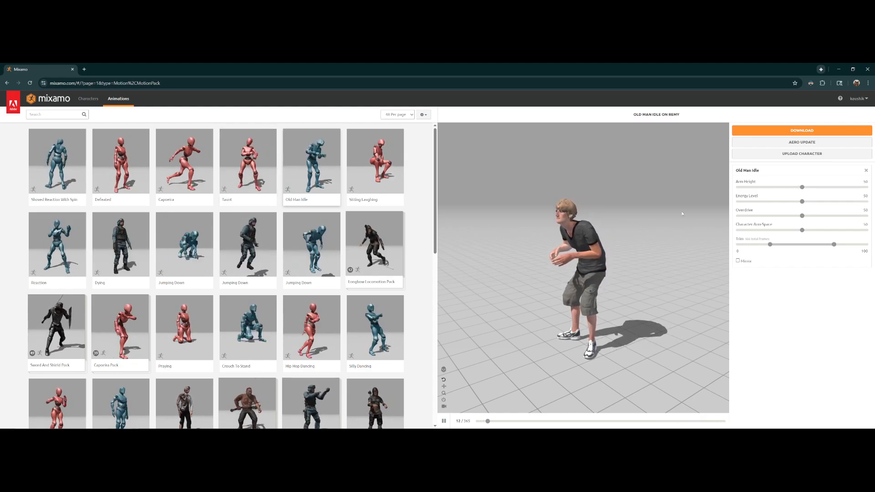
click(362, 171)
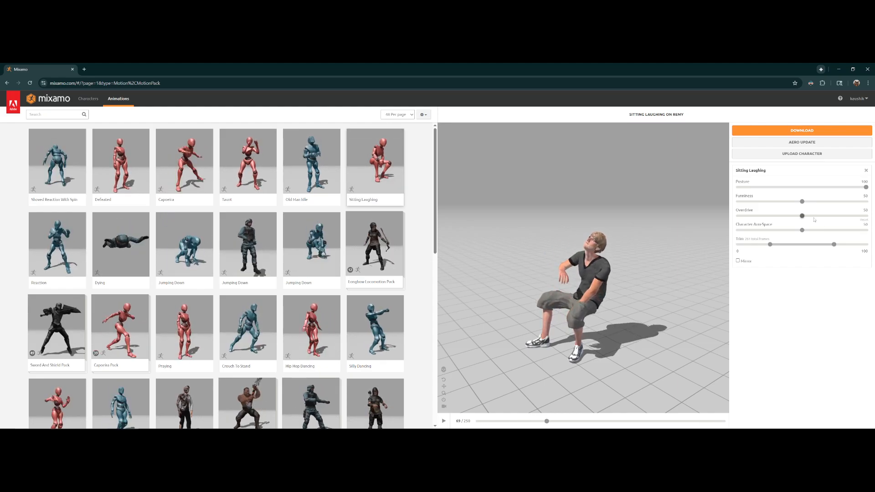
Test the Sitting Laughing animation's Overdrive at 100 and set it to 51.
drag(804, 217, 866, 215)
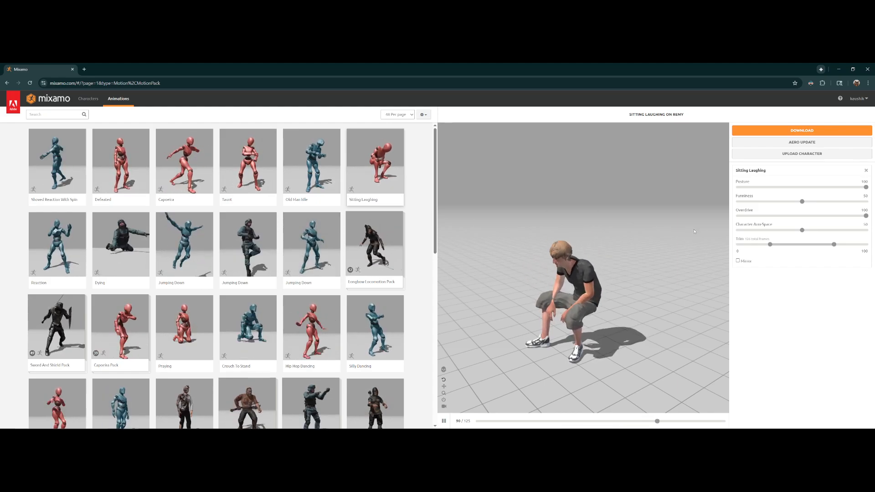
drag(866, 216, 802, 217)
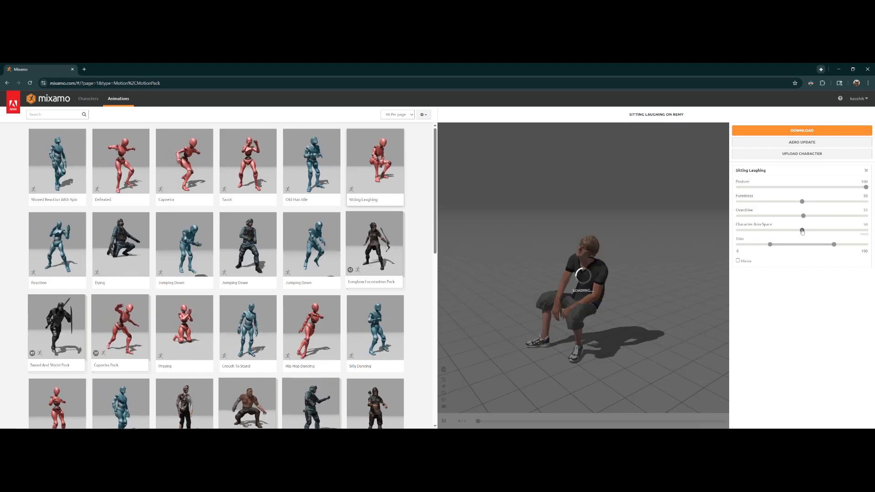
Set the animation's Character Arm-Space to 89 and trim its end to 61.
drag(801, 231, 836, 230)
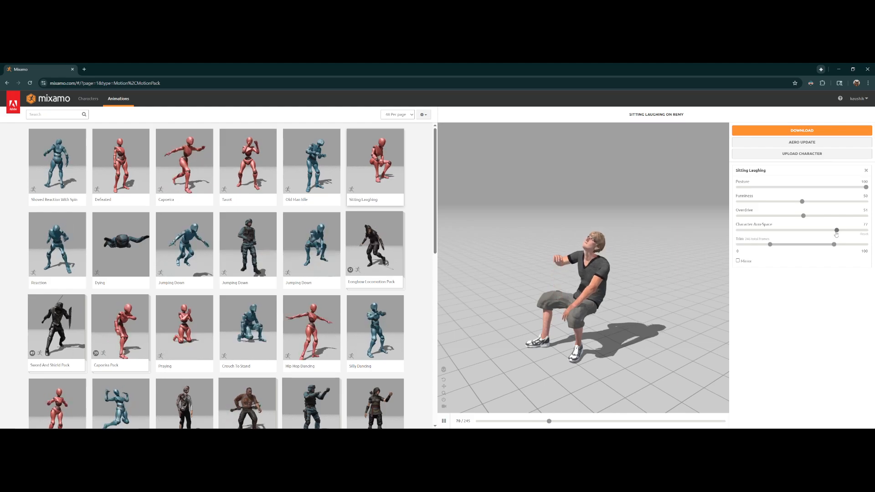
drag(836, 230, 817, 230)
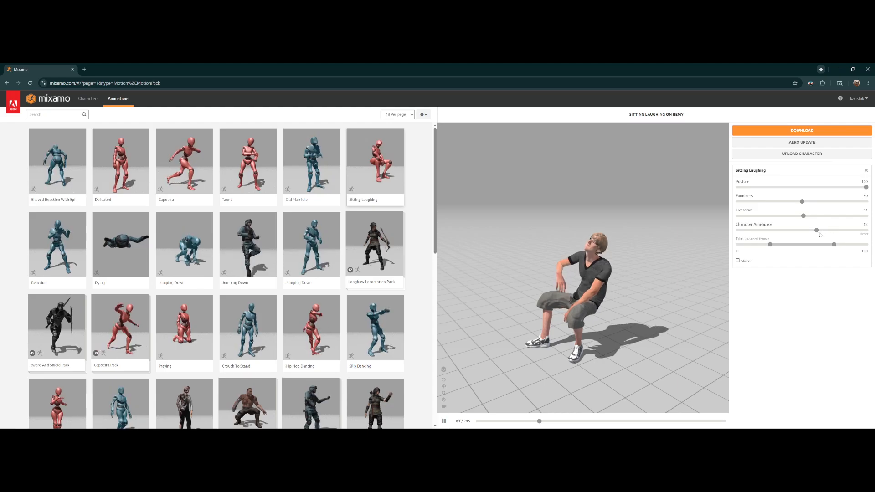
drag(816, 230, 850, 230)
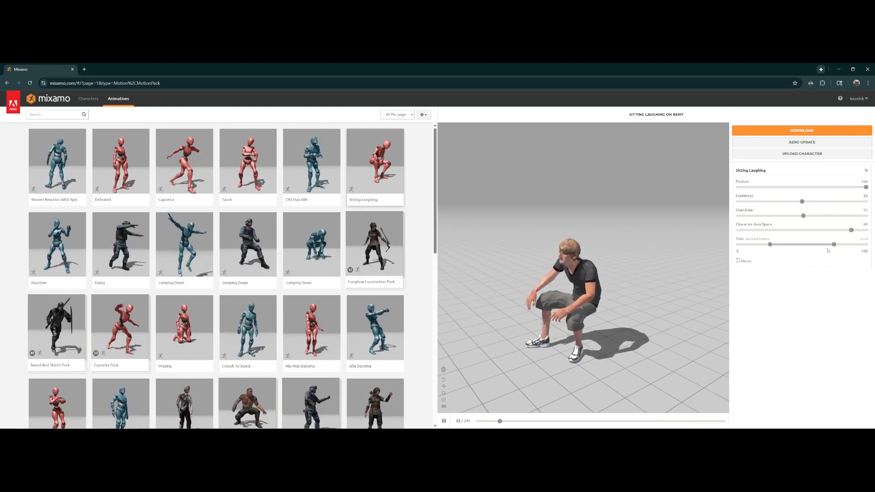
drag(837, 243, 809, 244)
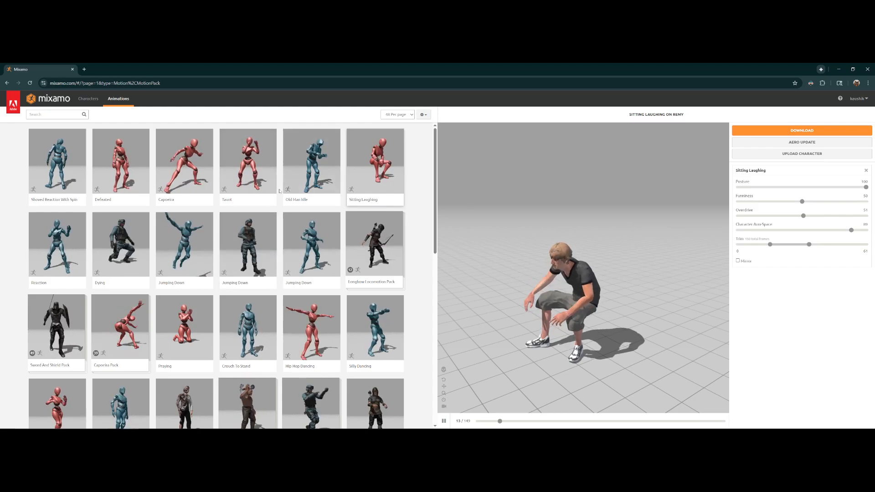
Try the Without Skin option in the download settings for Sitting Laughing and cancel the download.
scroll(279, 191, down, 3)
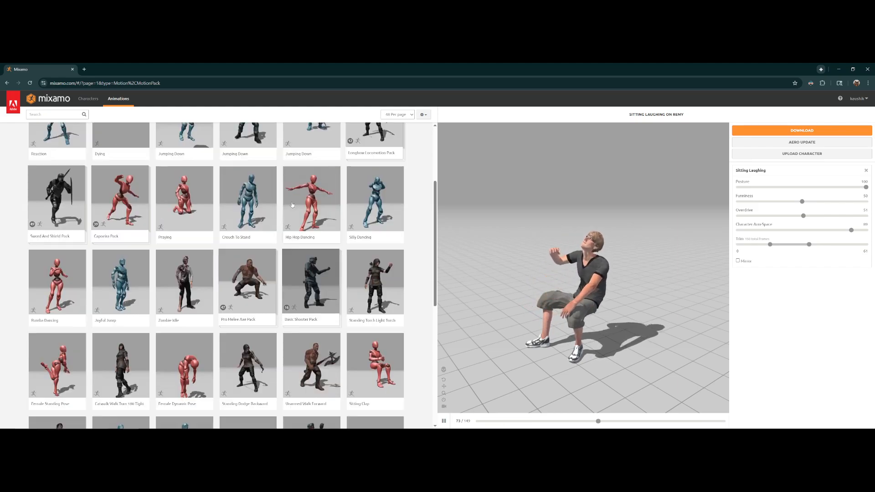
scroll(292, 205, up, 2)
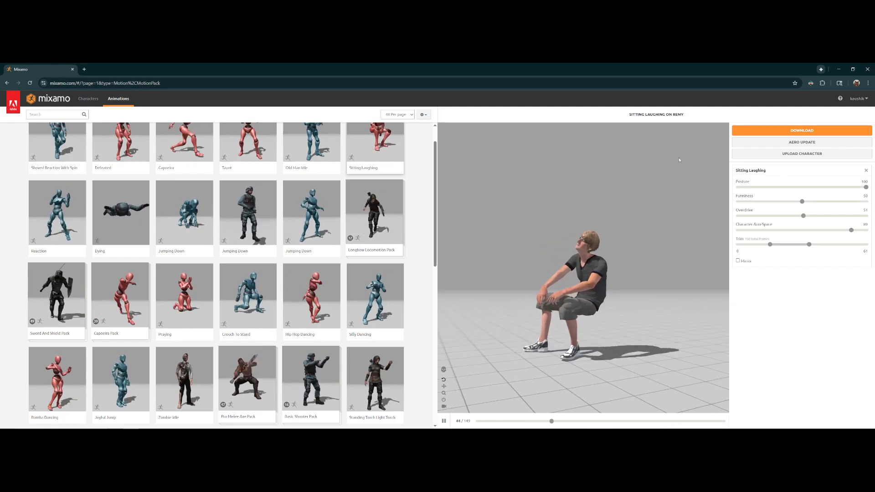
click(816, 130)
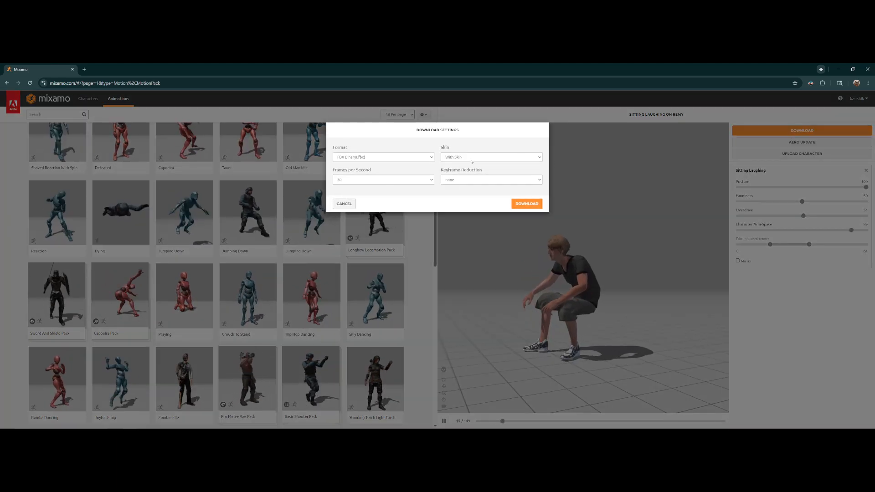
click(483, 157)
click(478, 166)
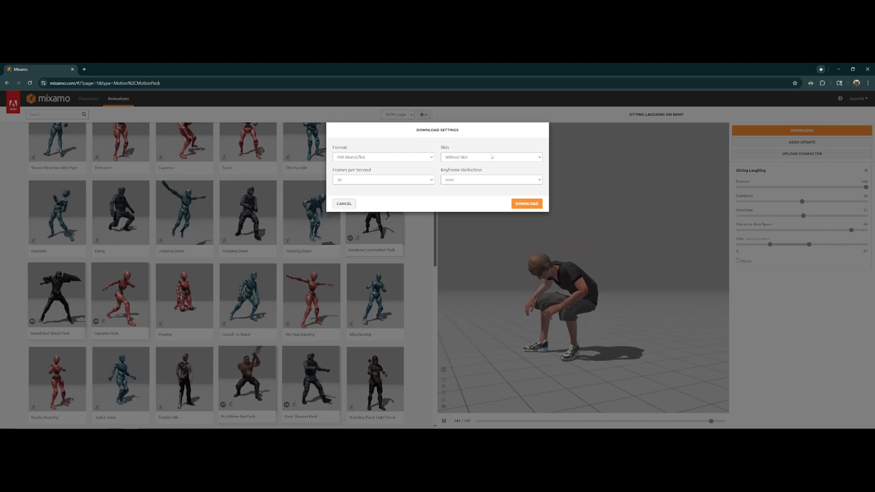
click(507, 156)
click(507, 157)
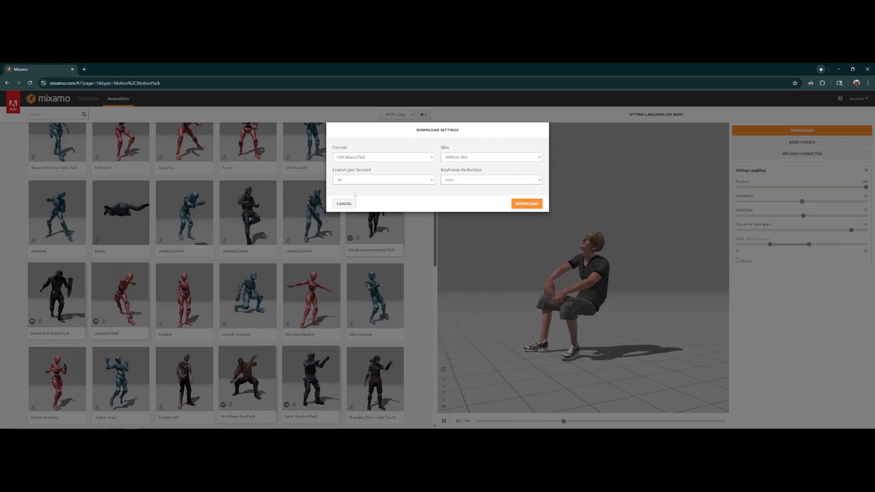
click(344, 204)
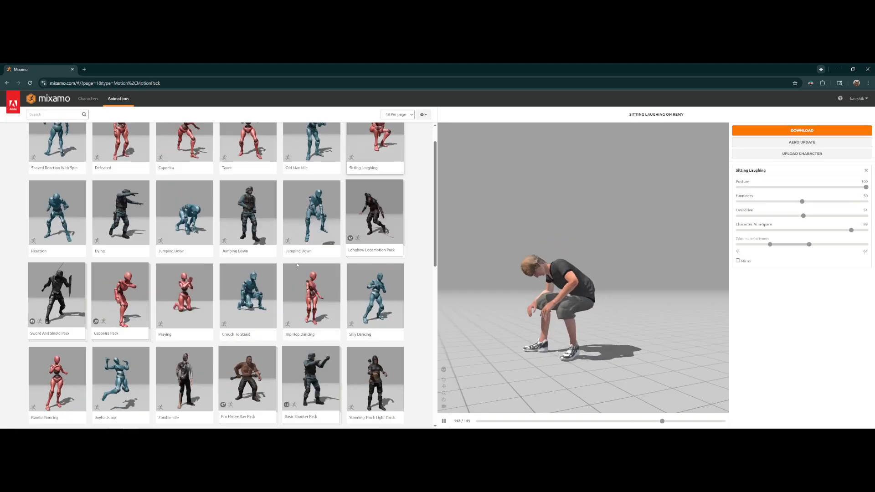
scroll(198, 252, down, 3)
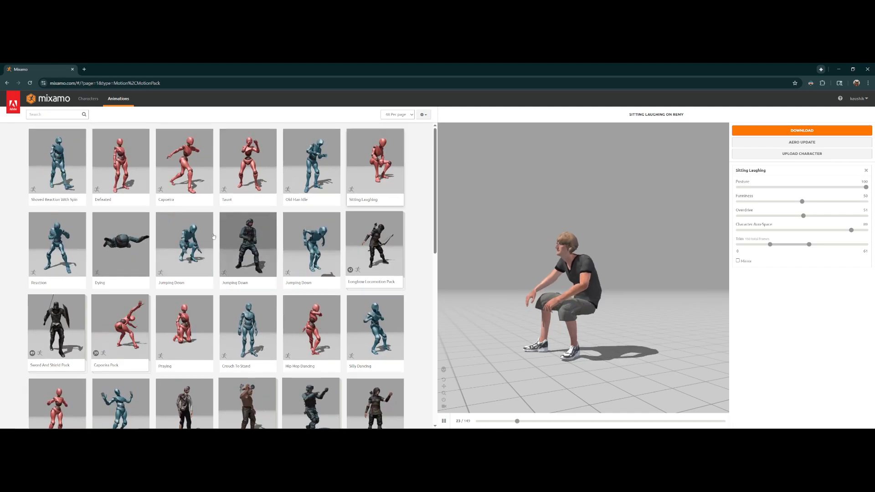
Browse the animation library, apply the Strafing animation to Remy, and go to page 2 of the list.
scroll(198, 255, down, 1)
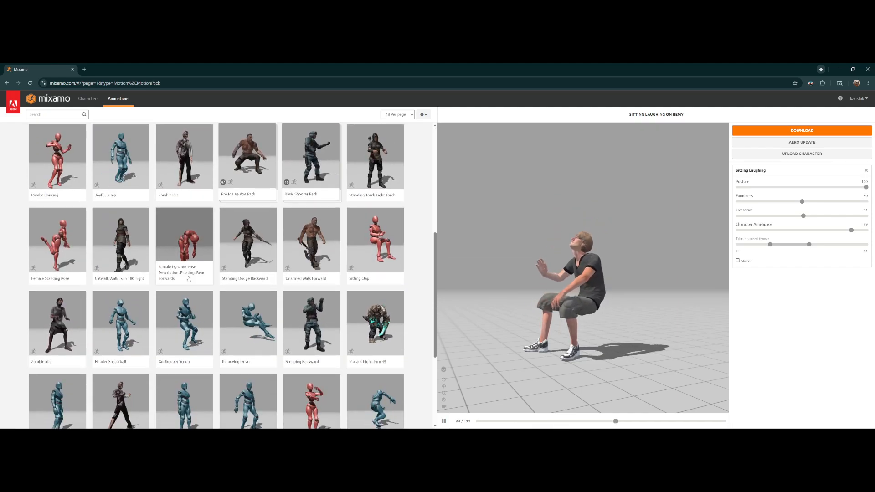
scroll(319, 254, up, 2)
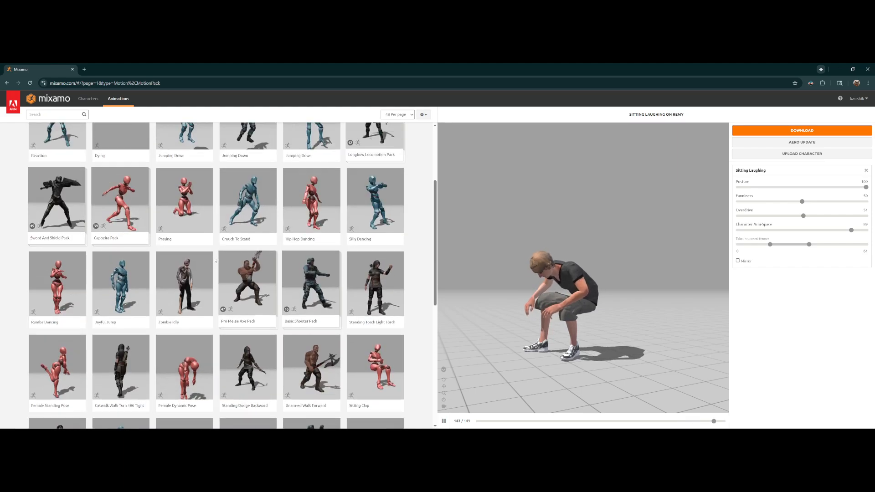
scroll(303, 252, down, 6)
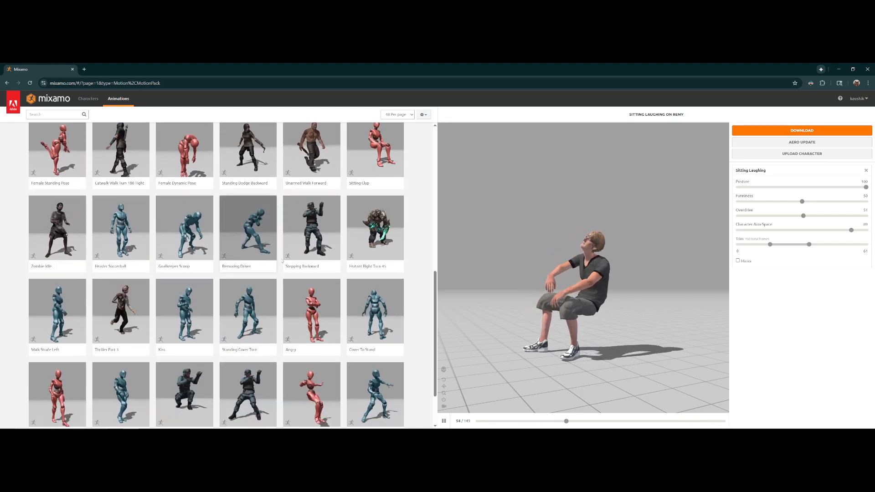
click(248, 330)
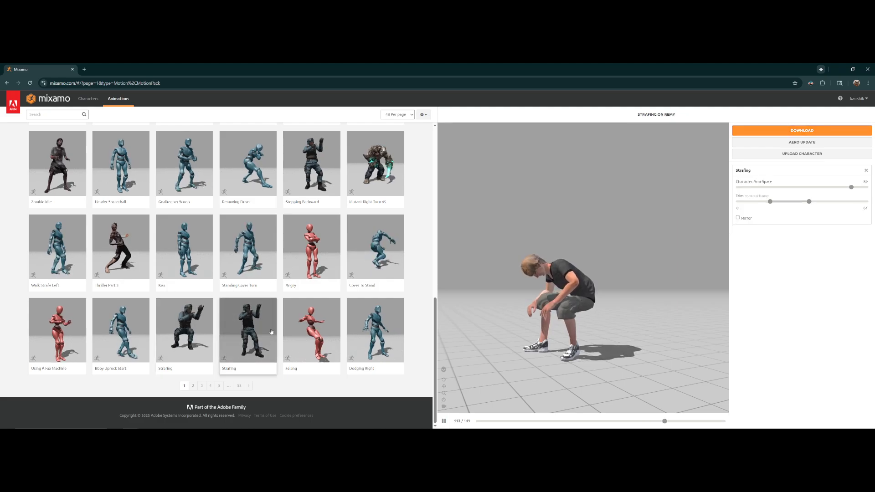
click(193, 387)
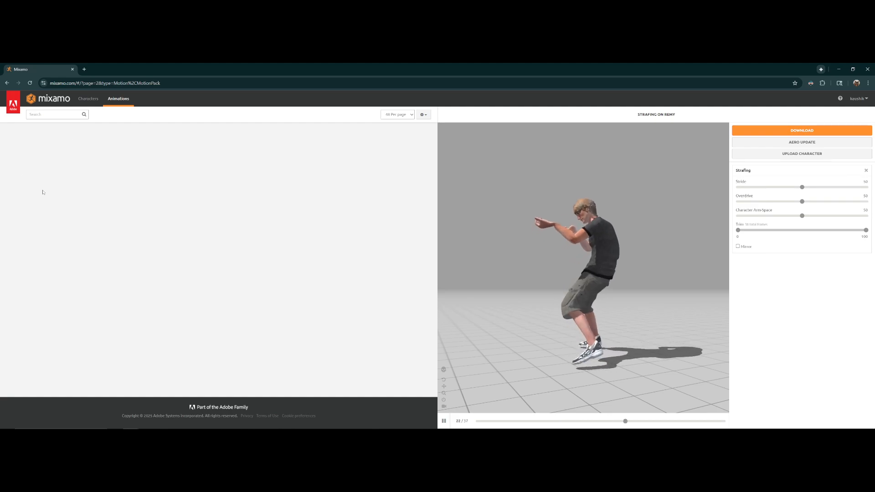
Search the animations for "walk", apply the red-figure Walking animation to Remy, and enable In Place.
click(48, 115)
text(walk)
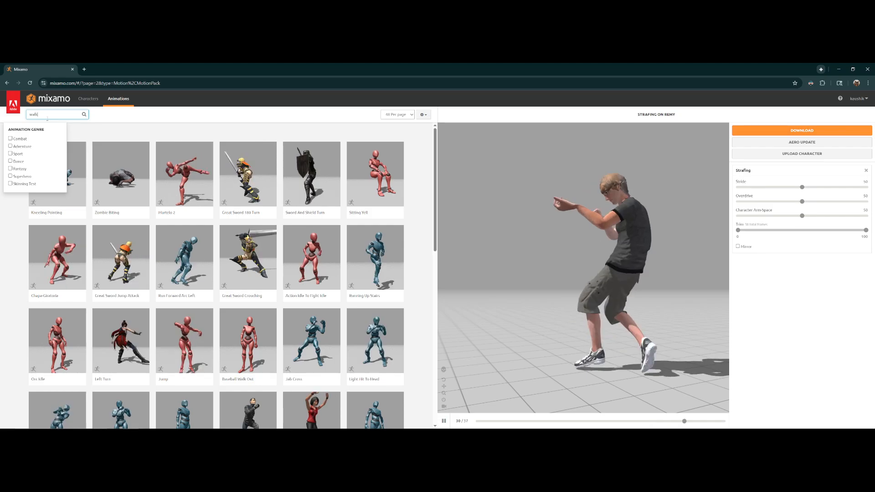
click(121, 185)
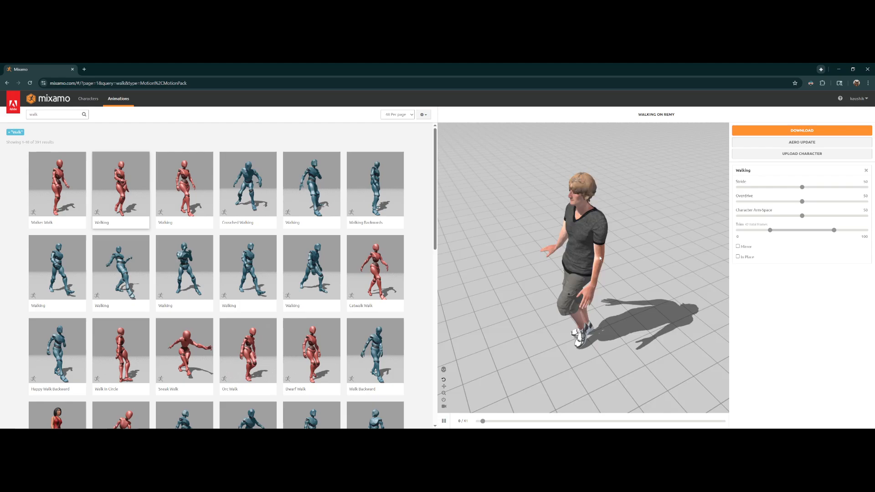
scroll(601, 262, down, 5)
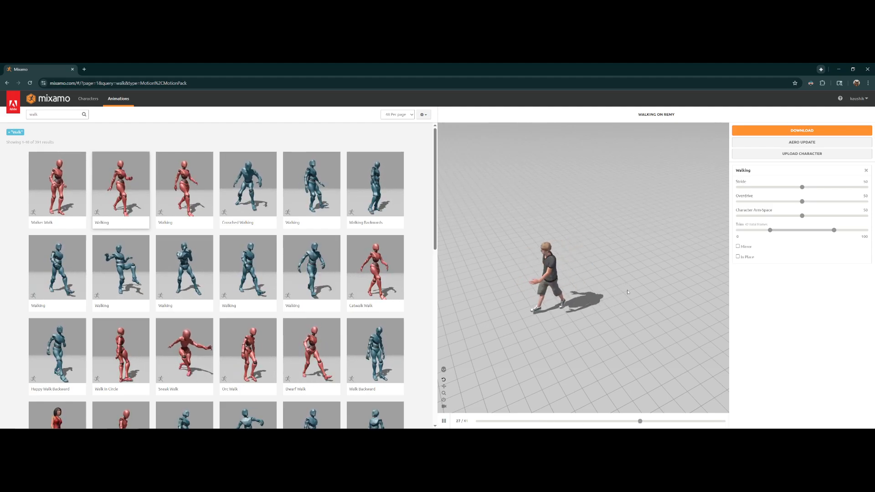
click(737, 257)
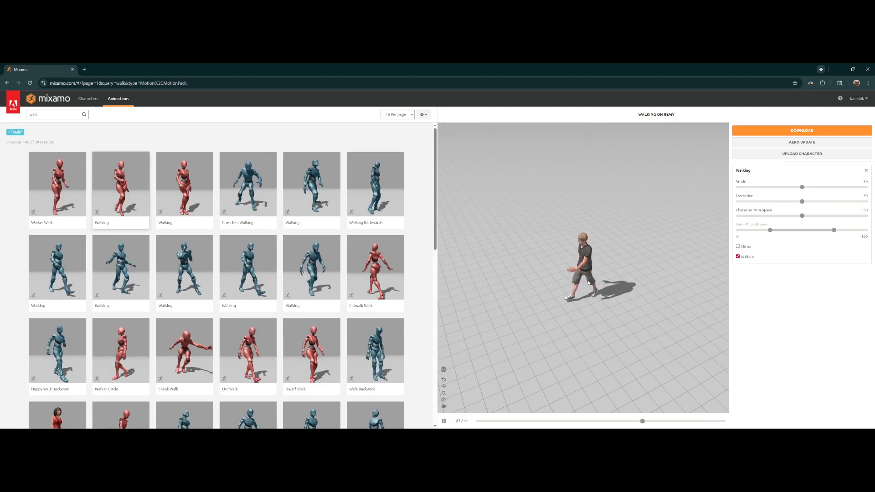
drag(588, 289, 576, 284)
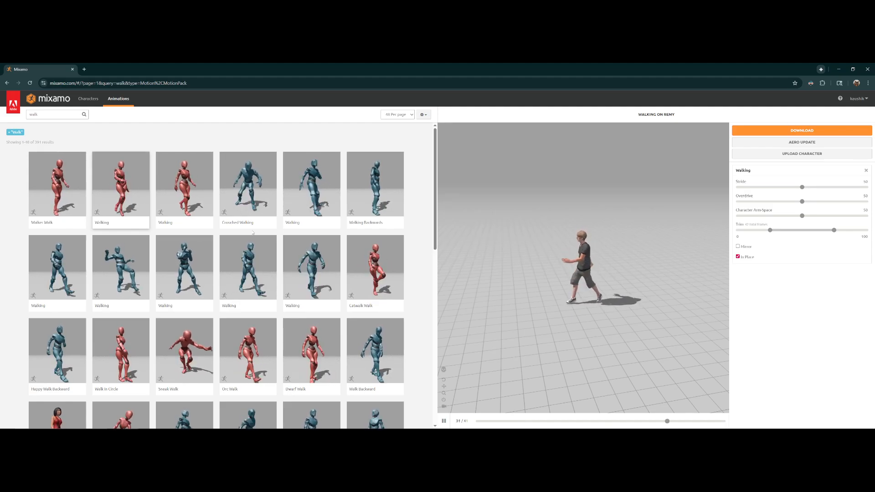
Search the animations for "Walking" and apply the blue-figure Walking animation to Remy with In Place enabled.
drag(45, 115, 6, 115)
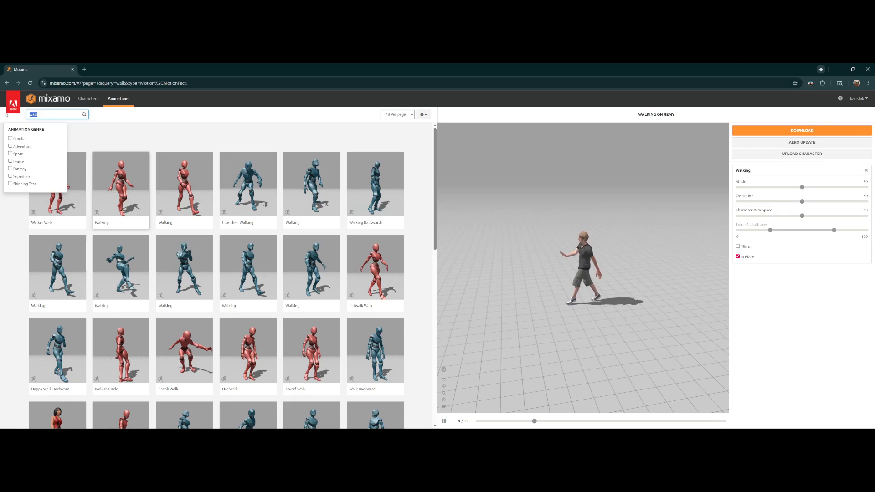
text(Walking)
key(Return)
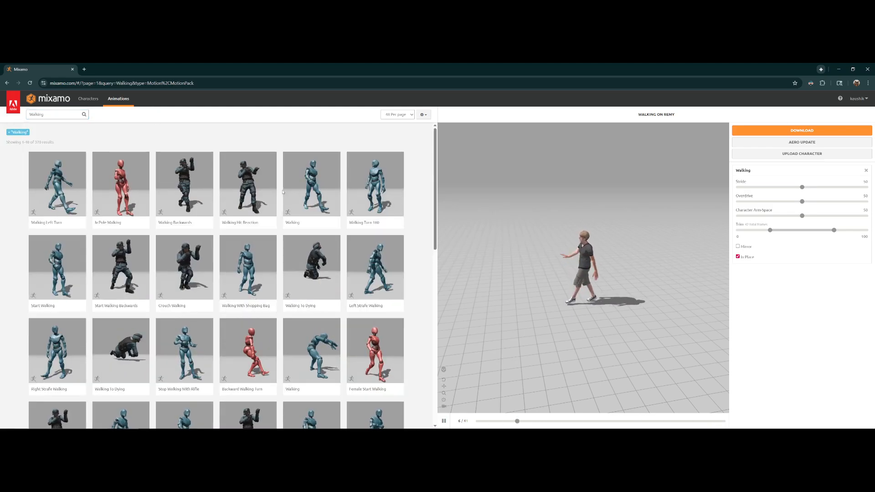
click(307, 192)
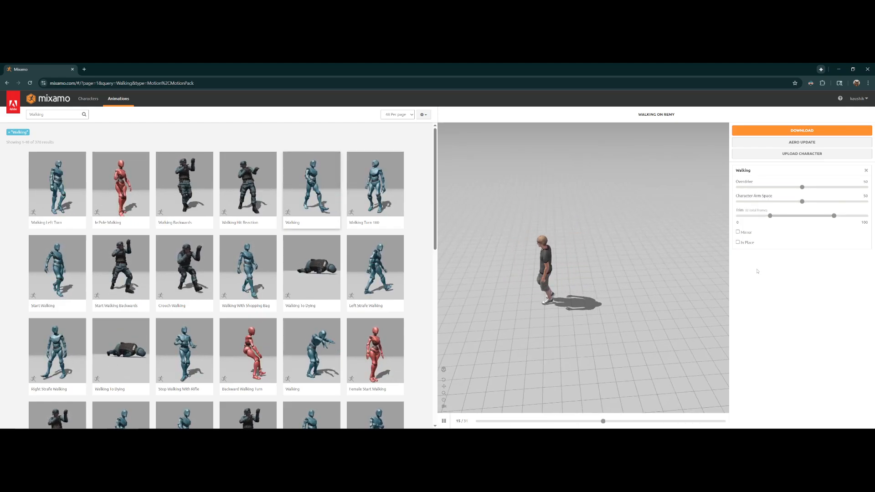
click(737, 242)
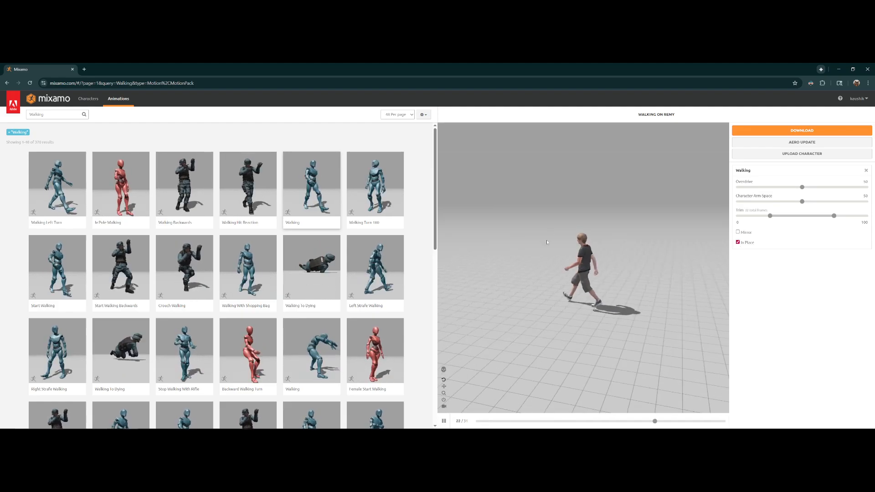
Download the Walking animation in FBX Binary format with the Without Skin option.
click(802, 130)
click(456, 157)
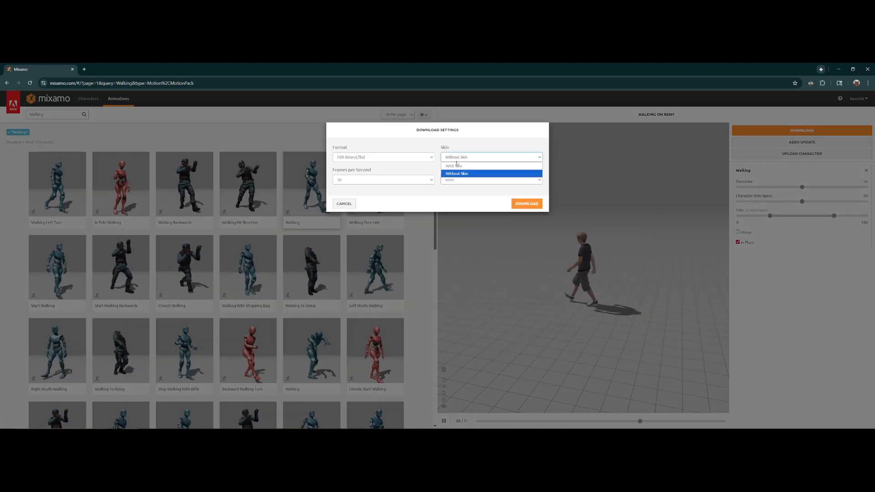
click(456, 173)
click(527, 203)
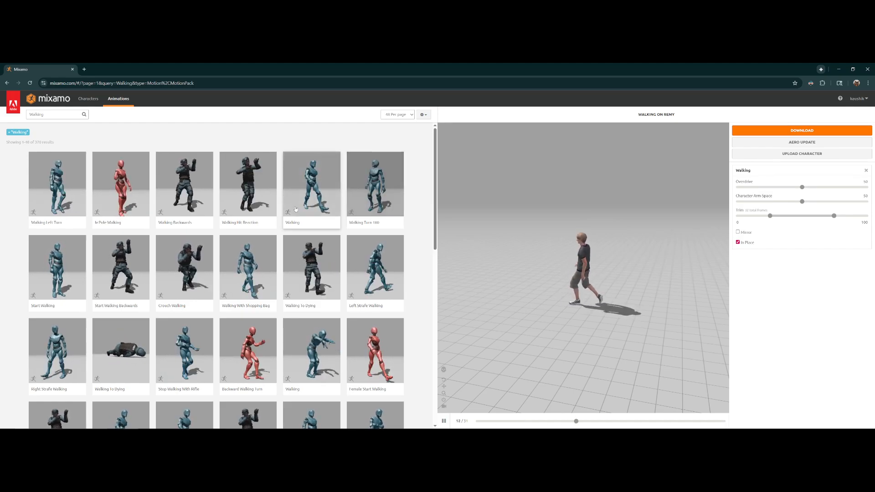
Try Left Strafe Walking and Right Strafe Walking on Remy with In Place enabled, cancelling the download settings in between.
click(392, 253)
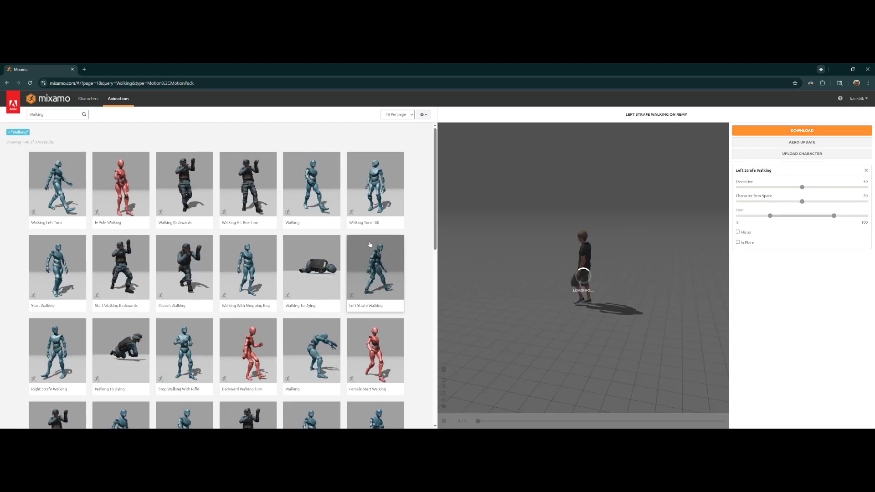
click(738, 242)
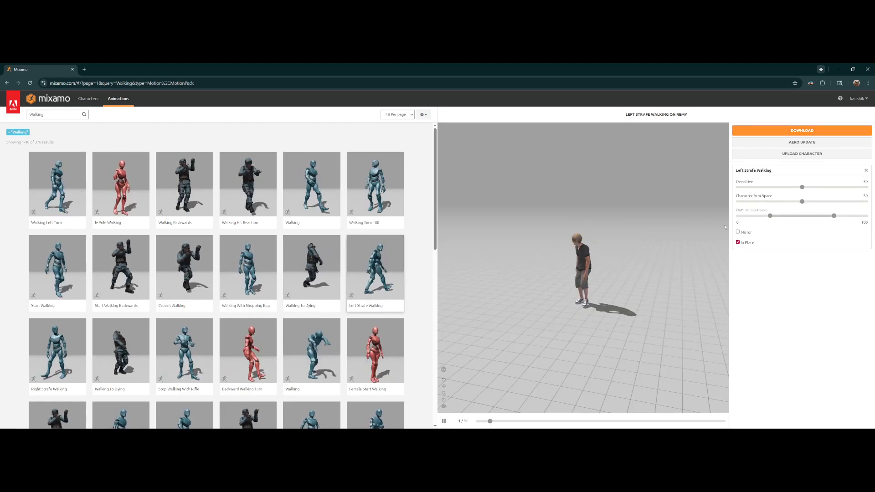
click(764, 132)
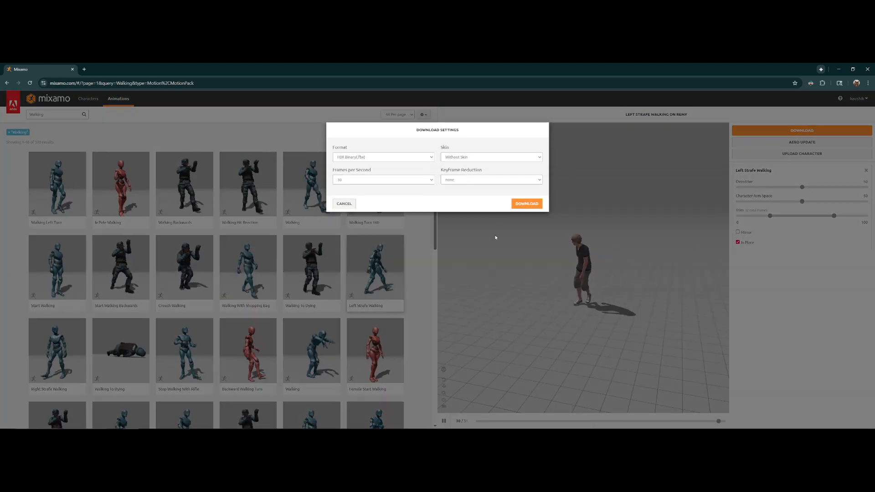
click(344, 204)
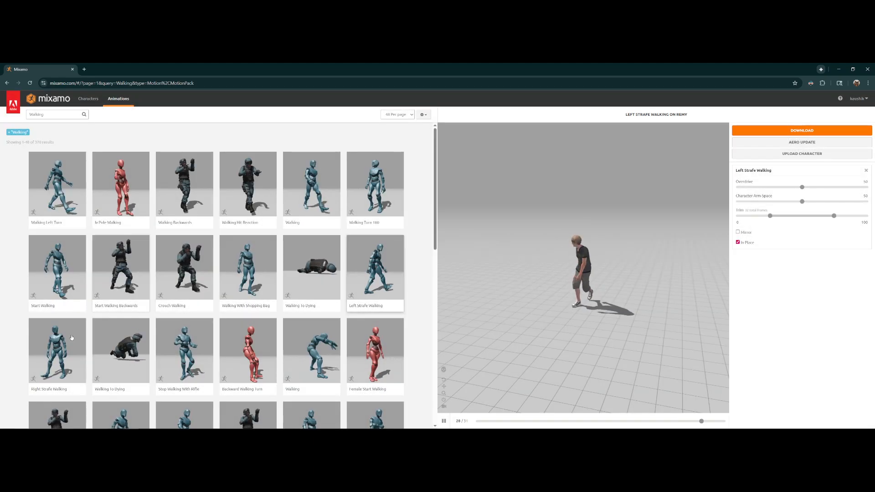
click(57, 350)
click(738, 242)
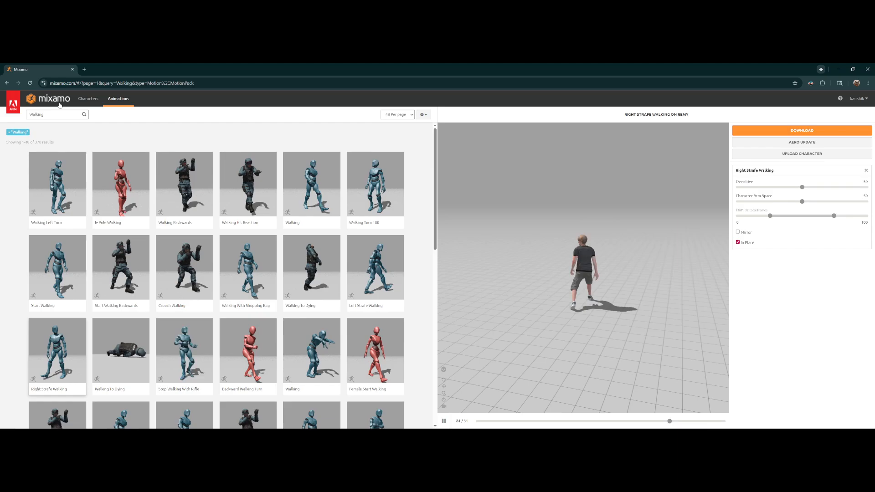
Search the animations for "Sprint" and apply Sprint Left to Remy with In Place enabled.
click(30, 114)
text(s)
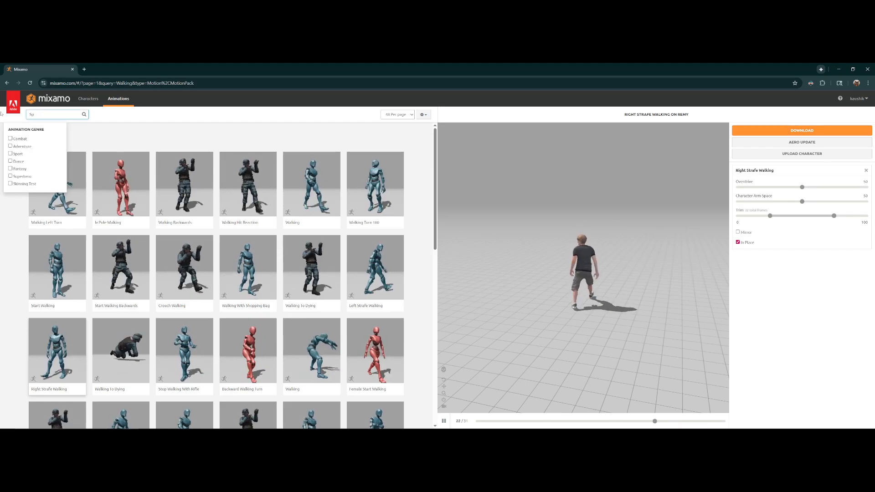
text(print)
key(Return)
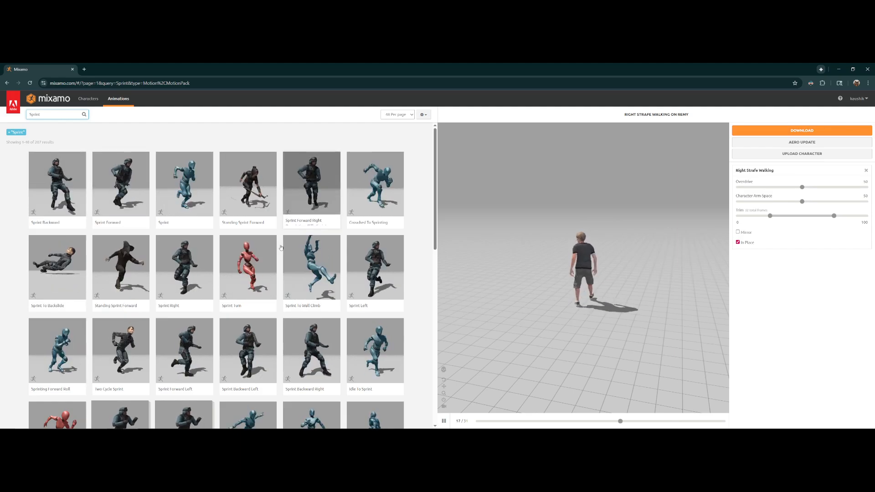
click(380, 280)
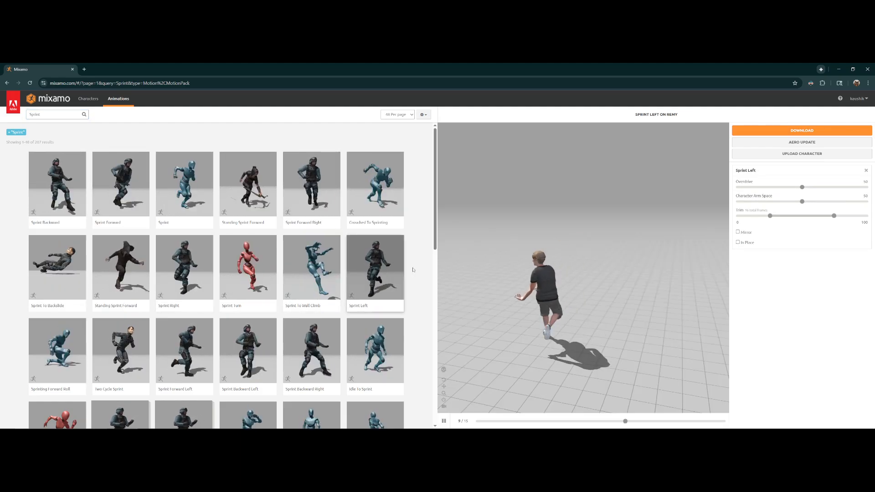
click(738, 243)
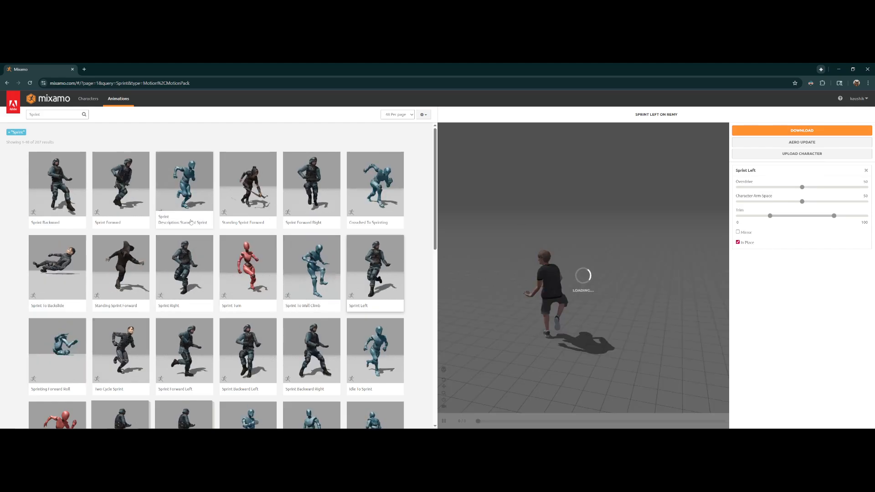
Apply Sprint Right to Remy with In Place enabled and look through the remaining sprint animations.
click(185, 269)
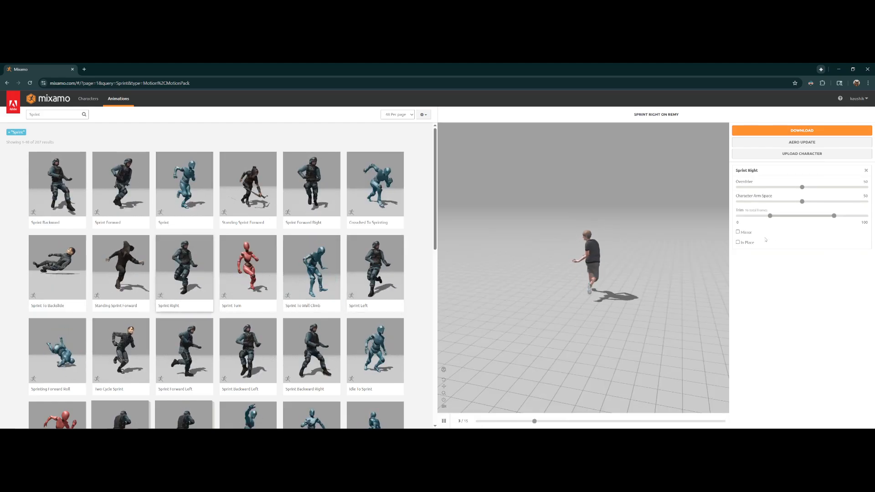
click(738, 243)
scroll(218, 266, down, 3)
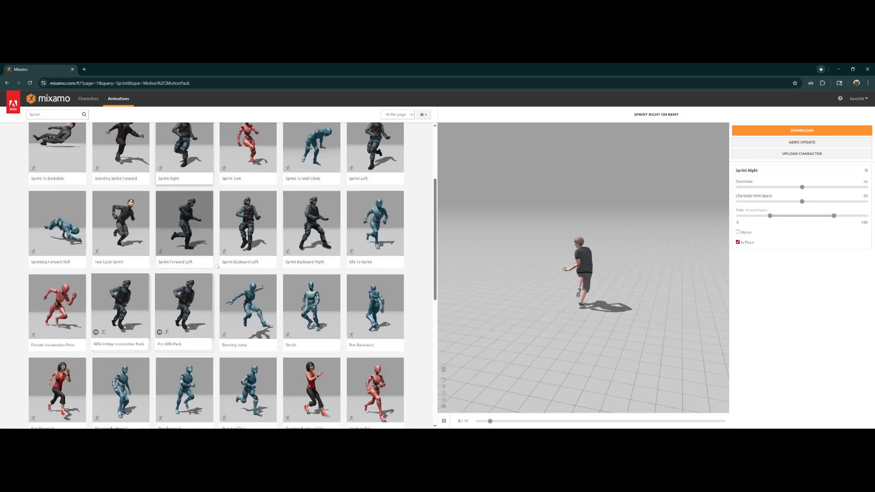
scroll(218, 267, down, 3)
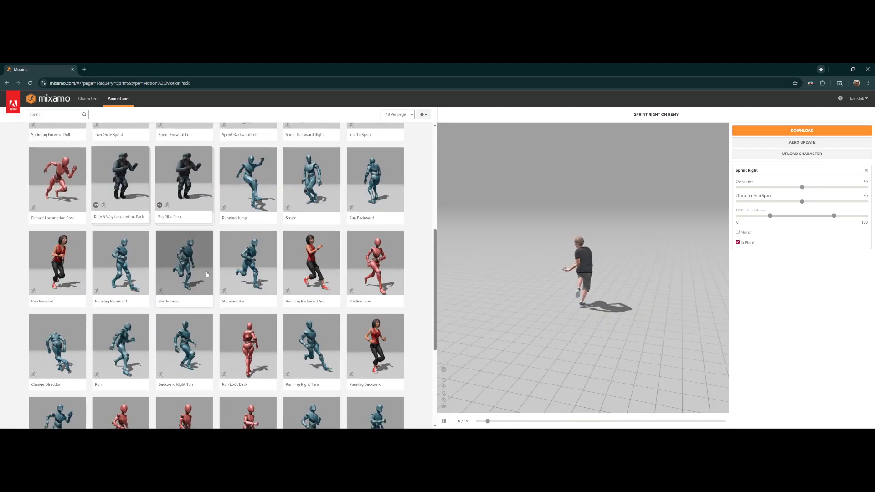
scroll(207, 273, up, 6)
Search the animations for "Run" and apply a blue-figure Running animation to Remy with In Place enabled.
click(46, 114)
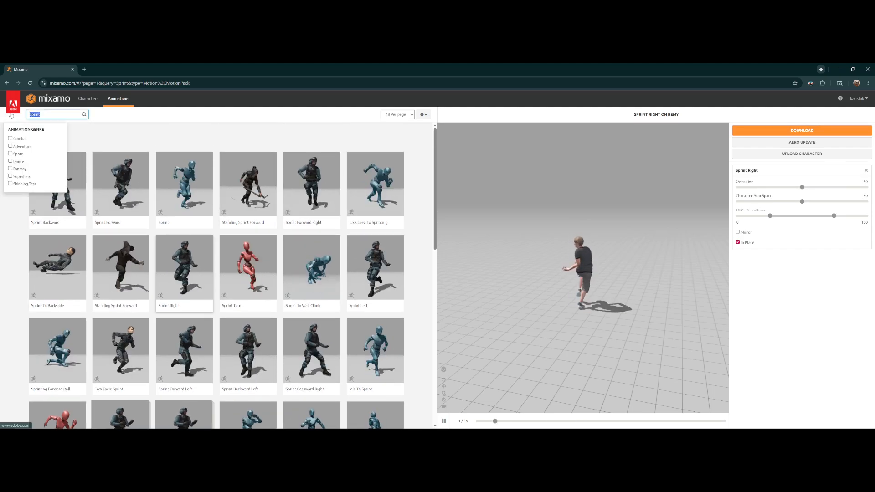
text(Run)
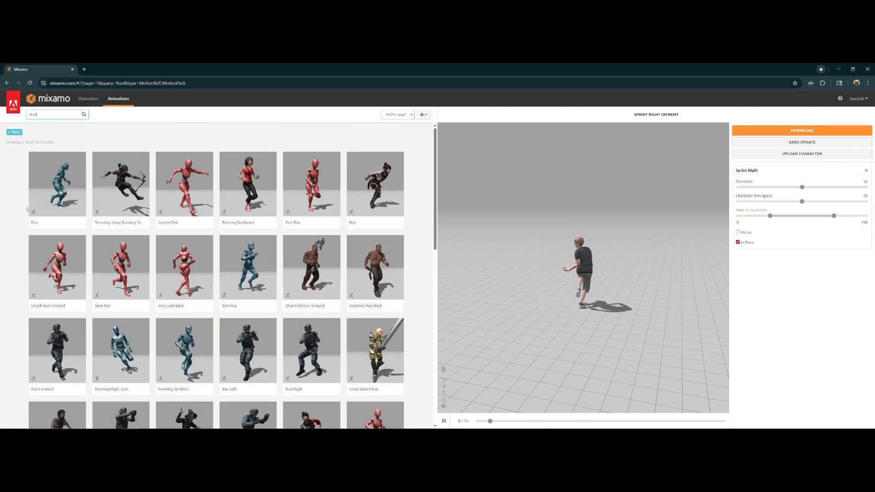
scroll(237, 197, down, 2)
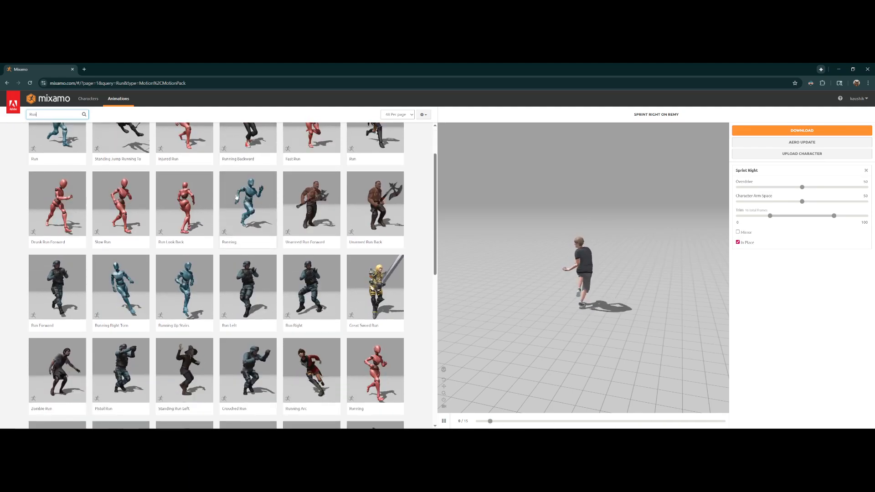
scroll(204, 262, down, 1)
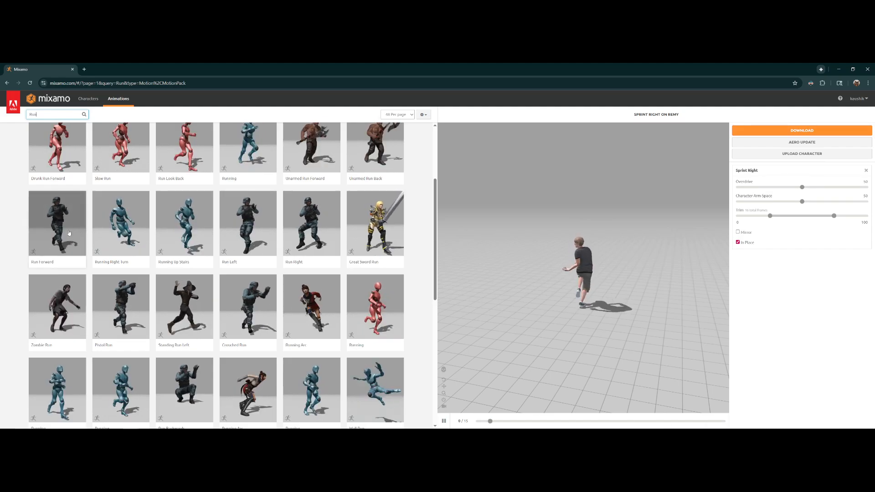
scroll(69, 234, down, 2)
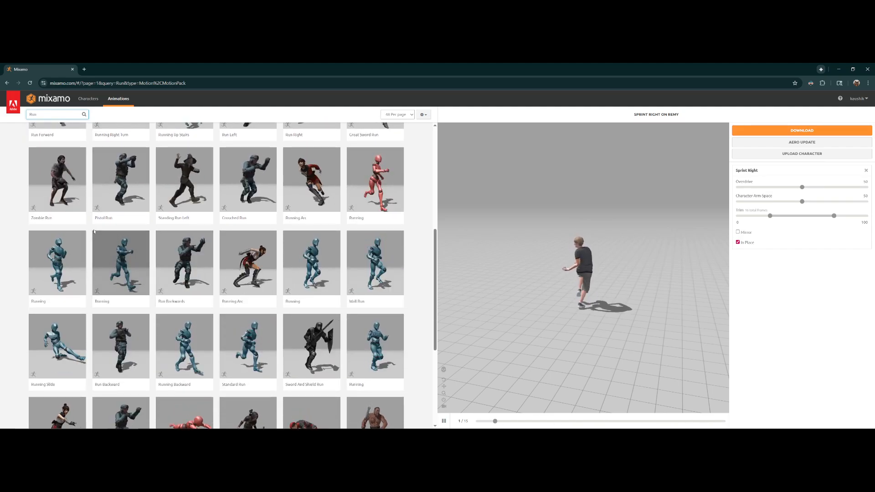
click(57, 263)
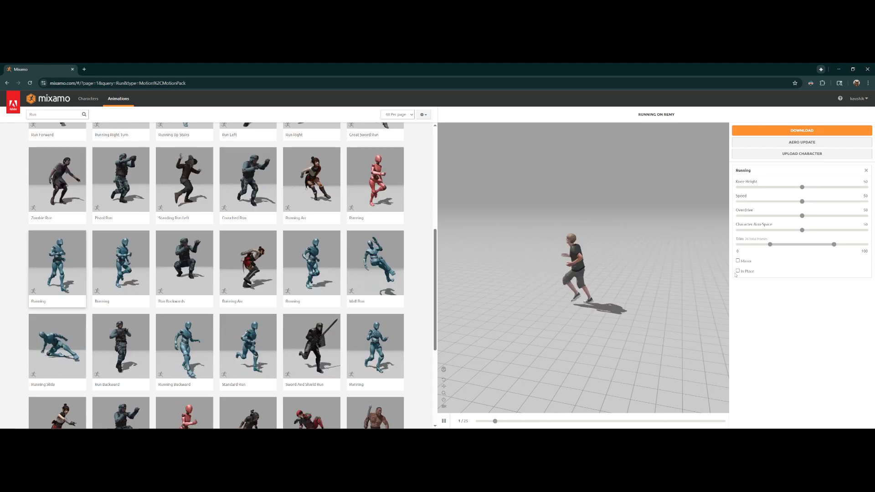
click(738, 271)
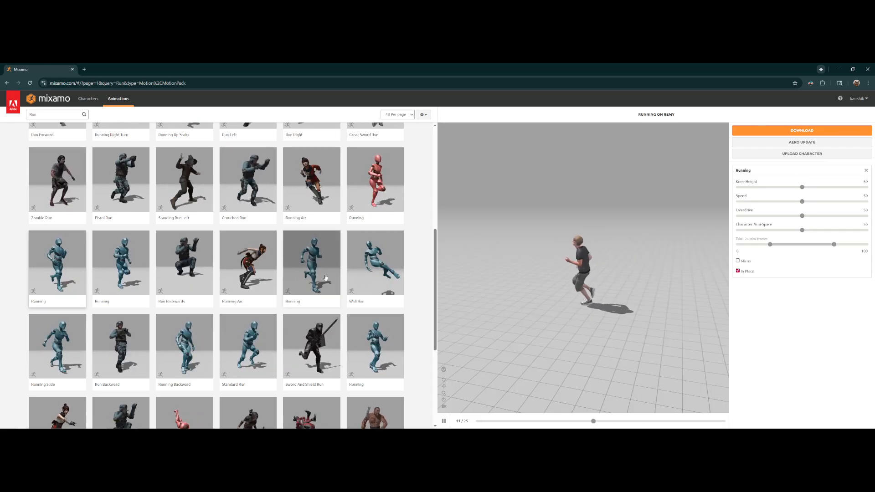
Search the animations for "Run right" and apply the blue-figure Right Strafe animation to Remy with In Place enabled.
scroll(326, 277, down, 1)
click(50, 117)
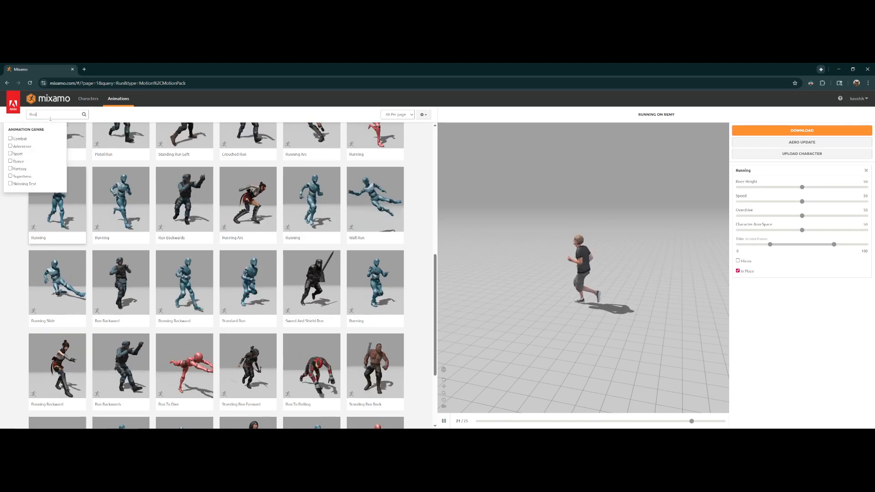
text(right)
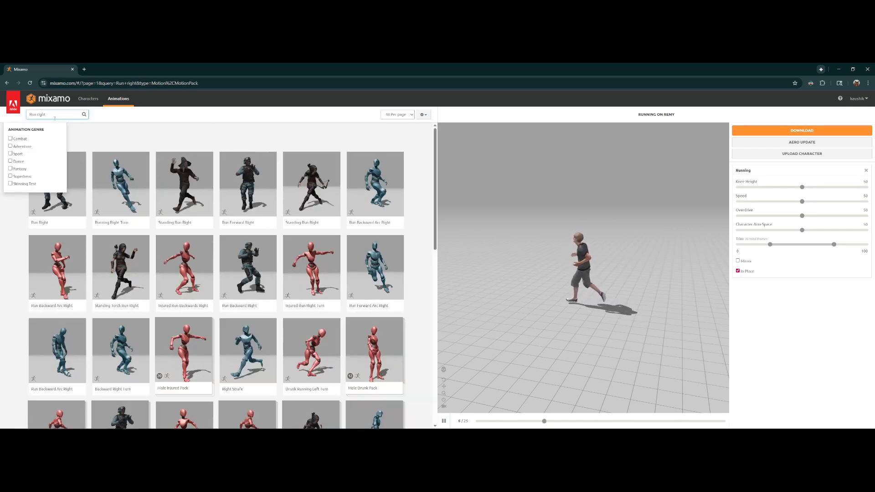
key(Return)
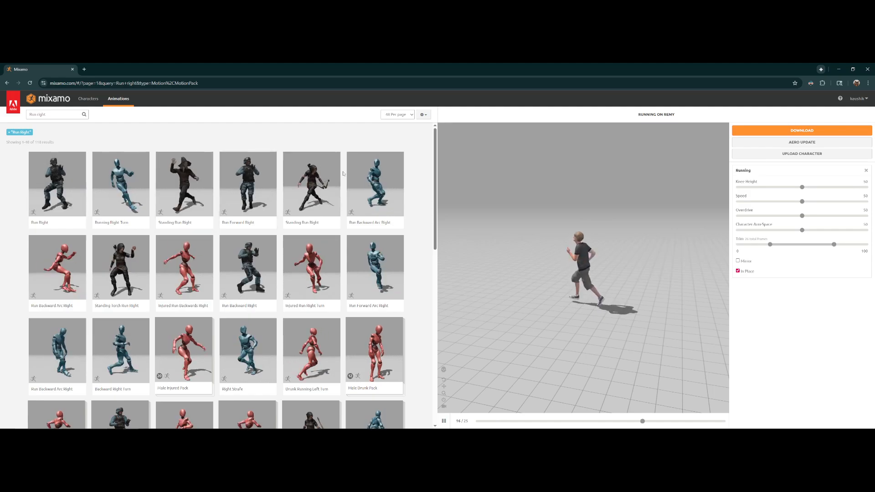
scroll(131, 280, down, 1)
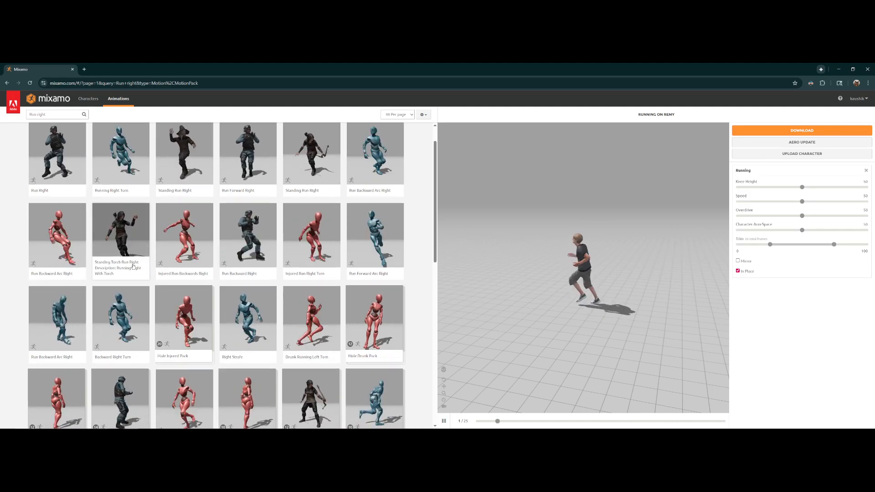
scroll(133, 267, down, 2)
click(248, 255)
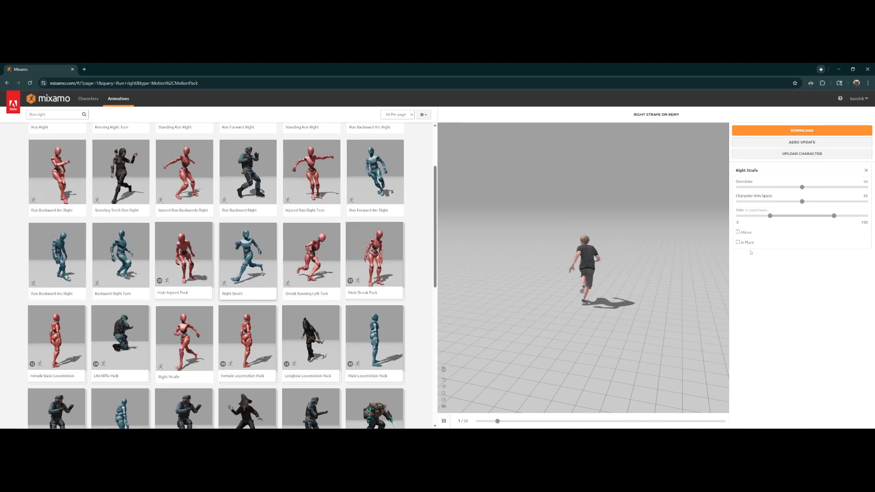
click(738, 242)
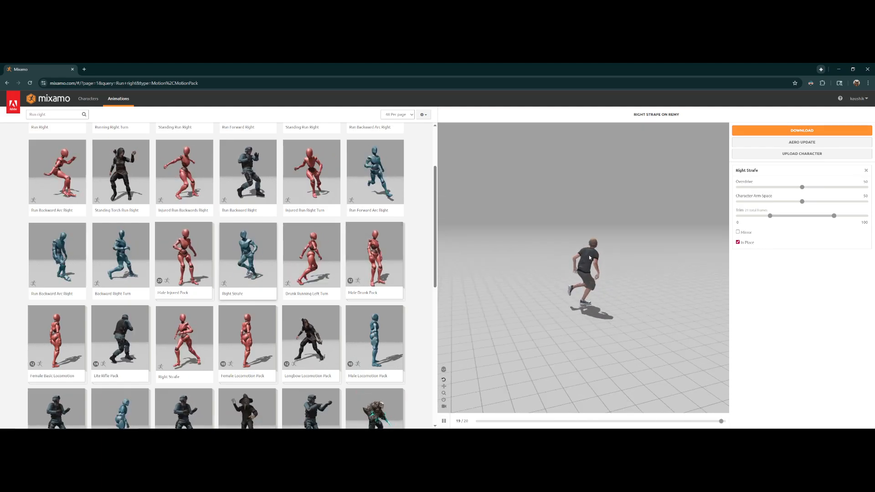
Replace the animation search with "Jump" and apply the blue-figure Jumping animation from the fourth result to Remy.
click(55, 114)
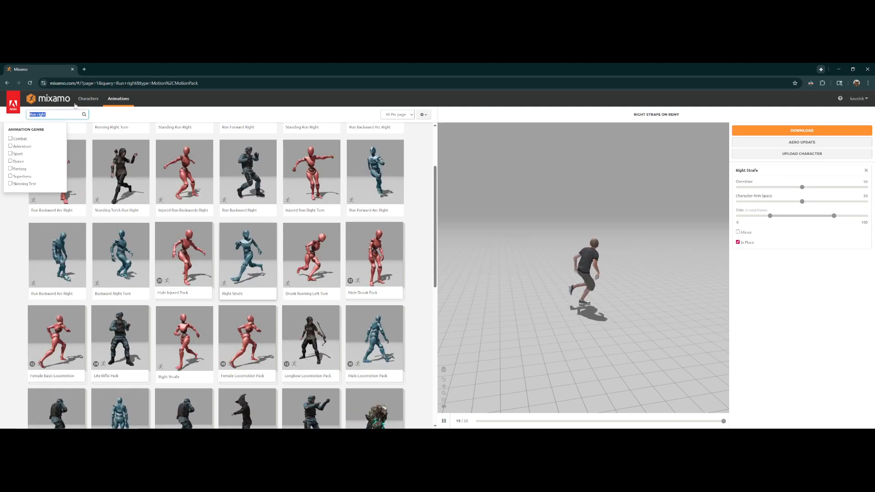
key(BackSpace)
key(BackSpace)
key(BackSpace)
key(BackSpace)
key(BackSpace)
key(BackSpace)
key(BackSpace)
key(BackSpace)
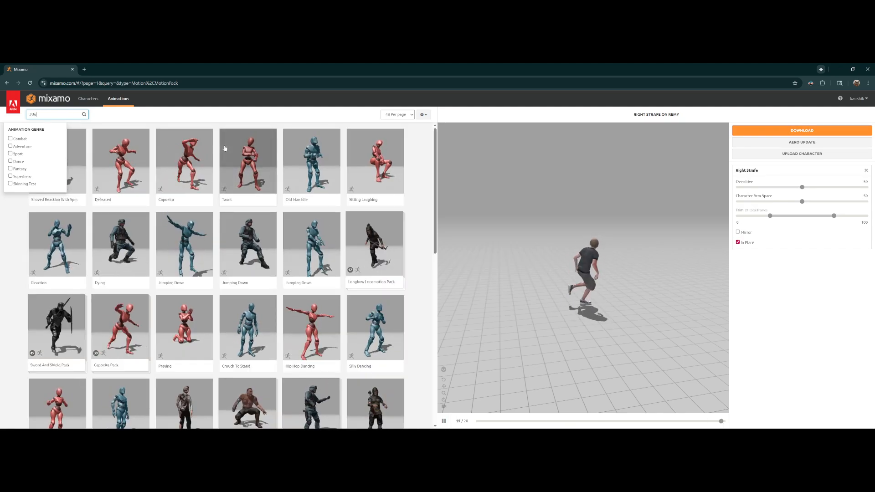
text(Jump)
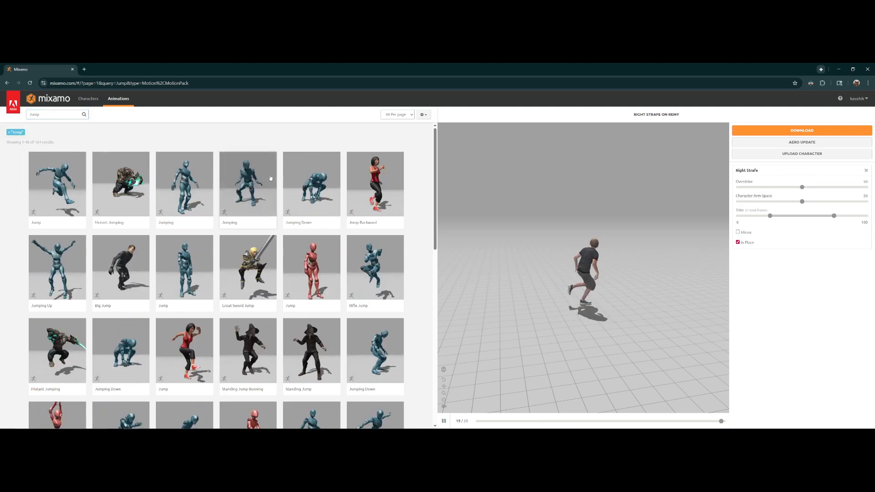
click(248, 184)
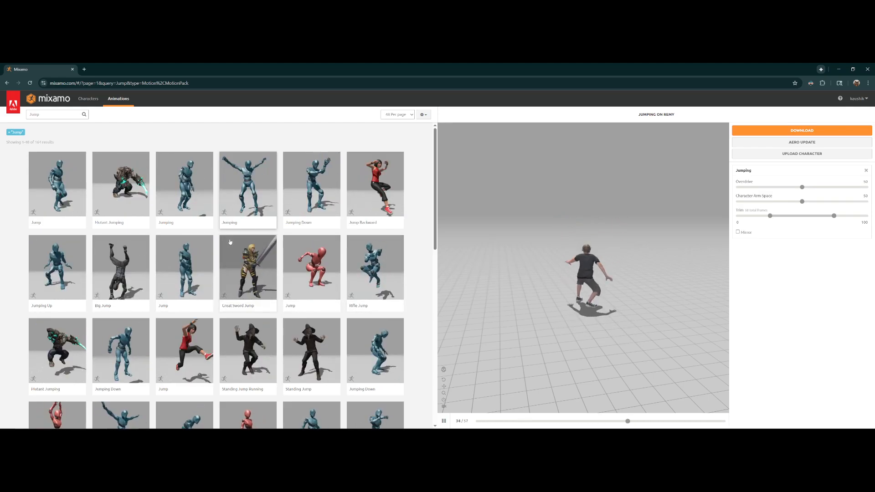
scroll(266, 325, down, 2)
scroll(266, 324, up, 2)
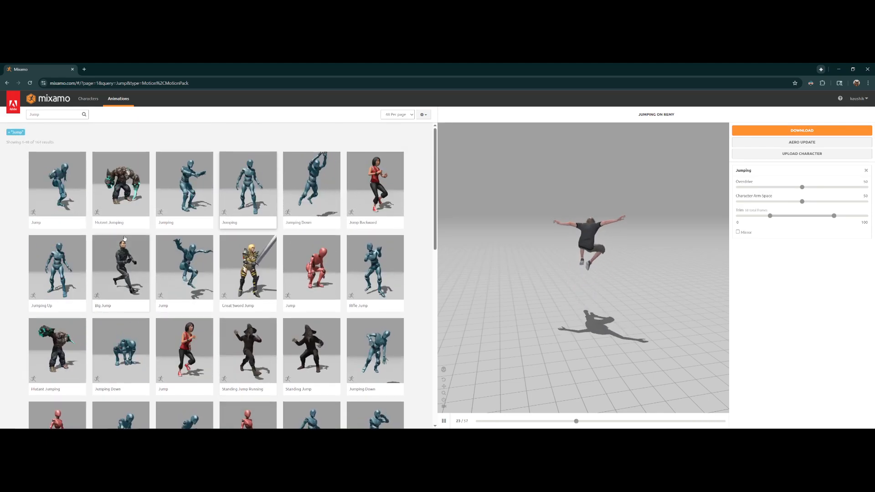
Preview the first Jump result and a running Jumping animation further down on Remy, and browse the other jump animations.
click(40, 207)
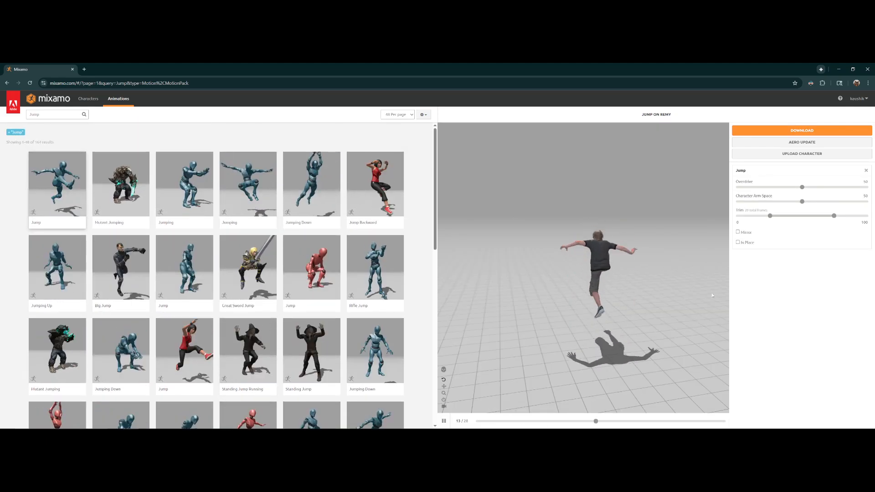
scroll(346, 314, down, 1)
scroll(345, 314, down, 3)
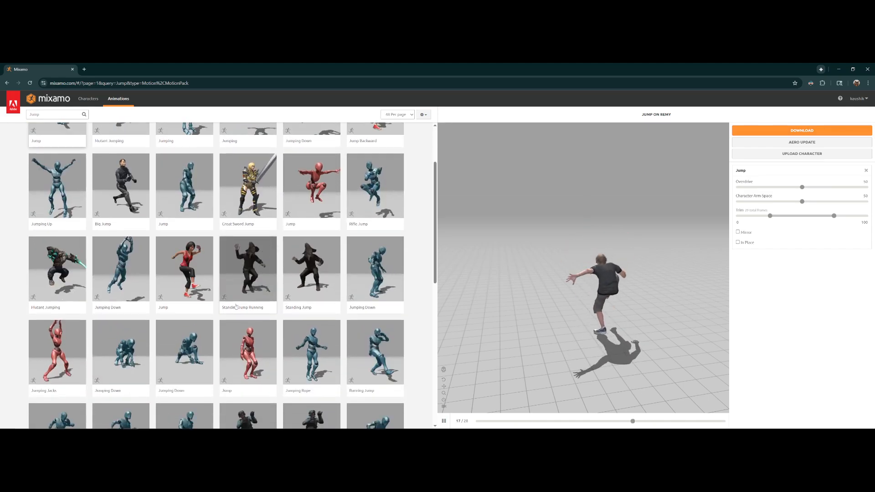
scroll(183, 304, down, 1)
click(57, 327)
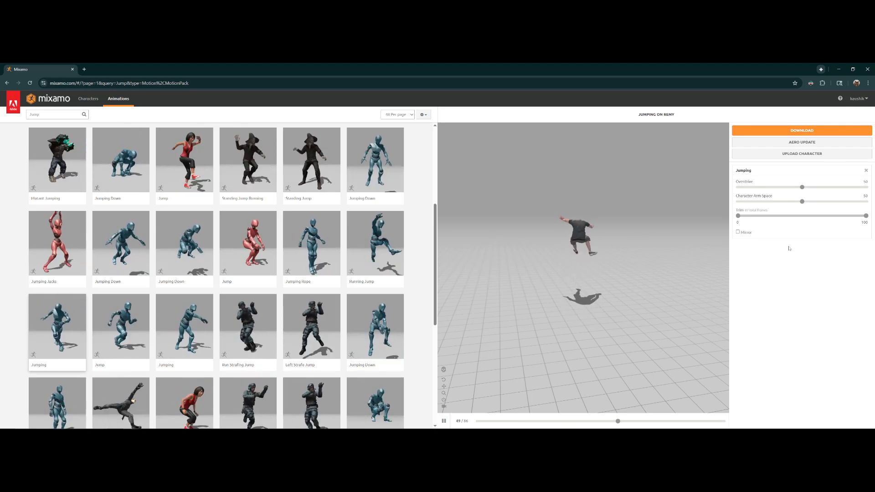
scroll(426, 242, down, 4)
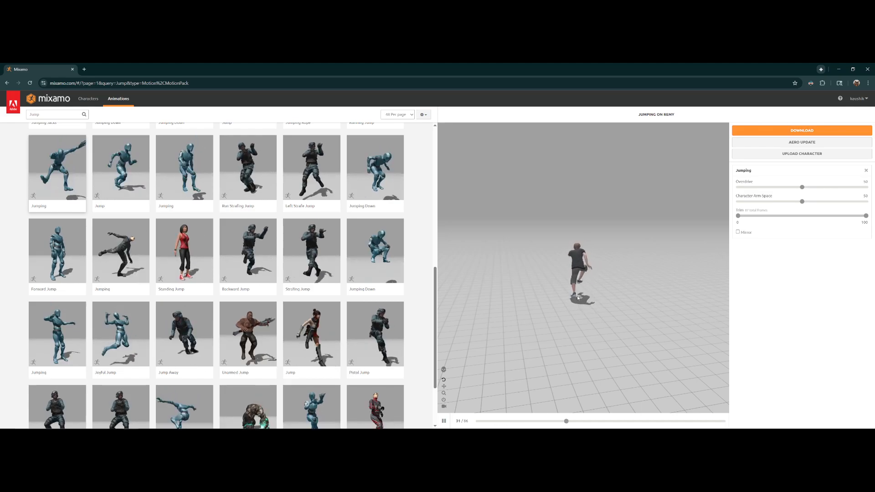
scroll(391, 291, up, 4)
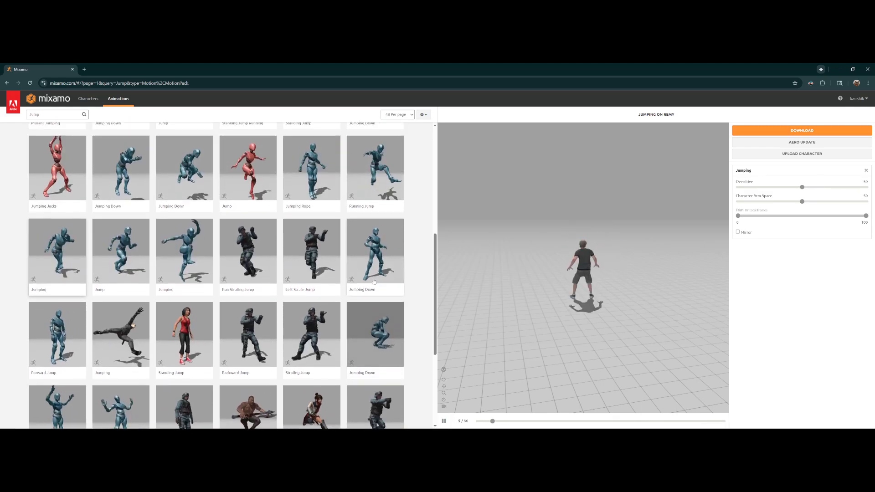
scroll(225, 256, up, 3)
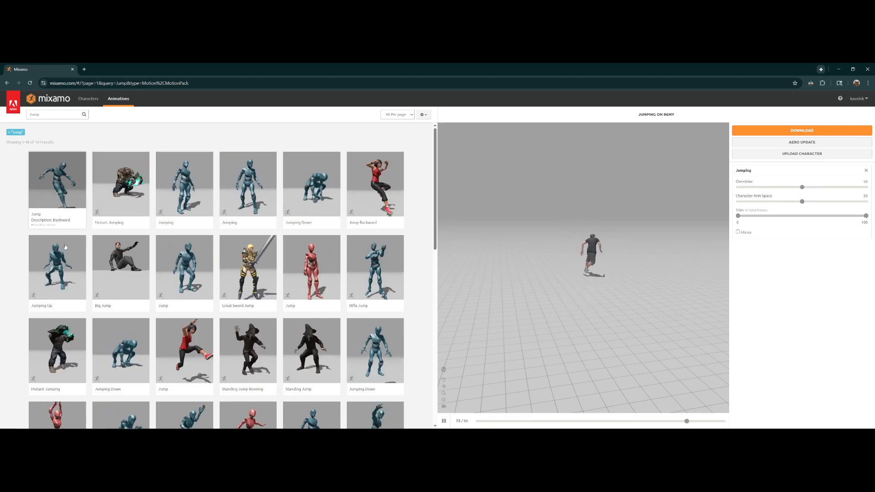
Apply Jumping Up to Remy and trim the start of the animation to 36.
click(60, 271)
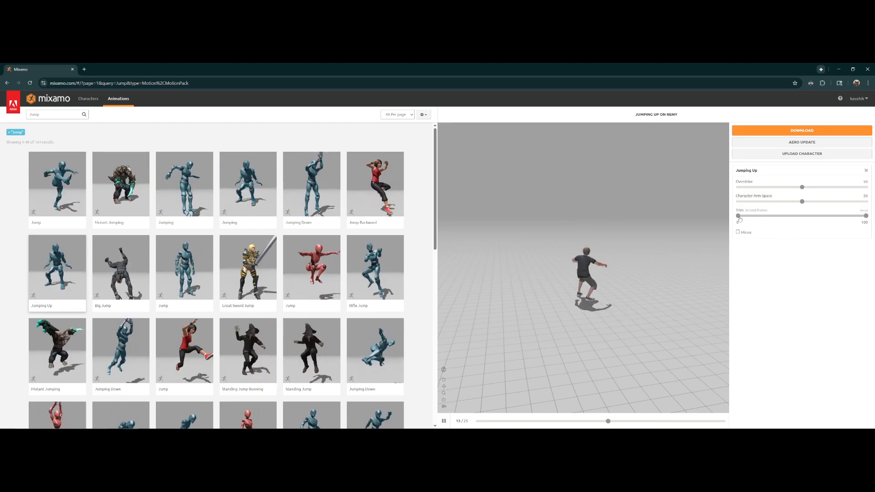
drag(763, 216, 769, 217)
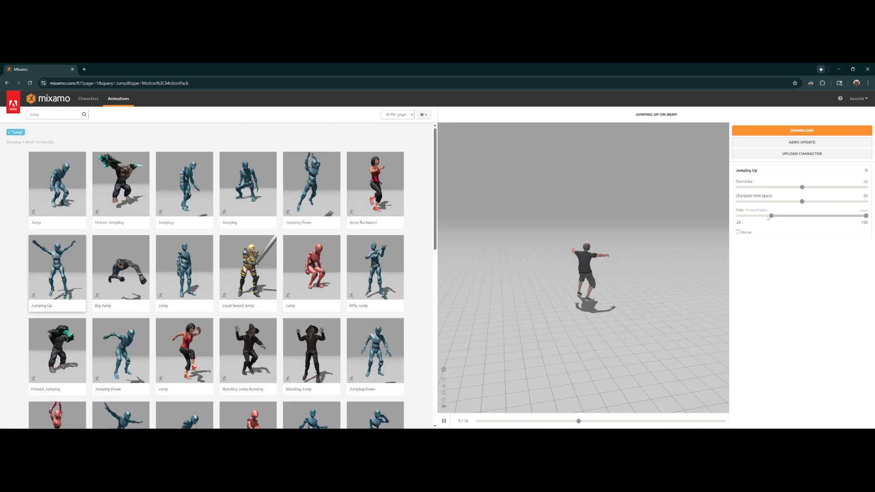
mouse_move(770, 217)
mouse_down()
mouse_move(830, 216)
mouse_move(783, 218)
mouse_up()
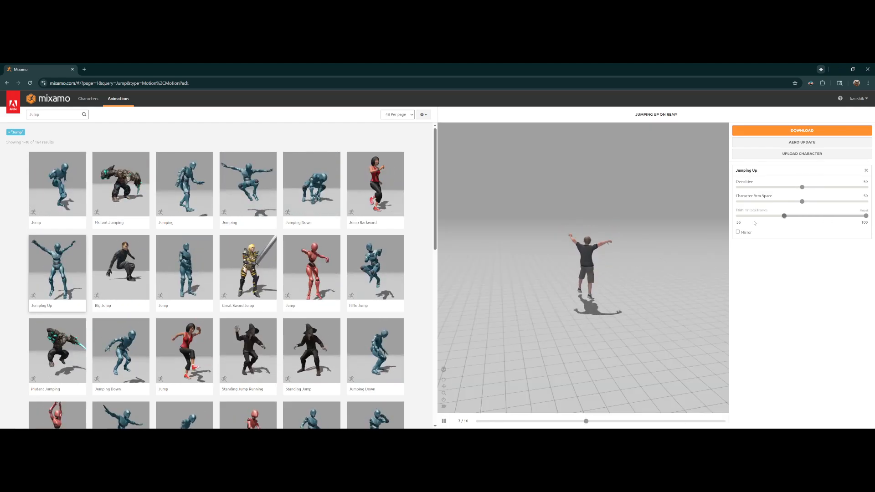
Try the third result, Jumping, on Remy, then apply the fourth result and set its trim start to 13.
click(196, 196)
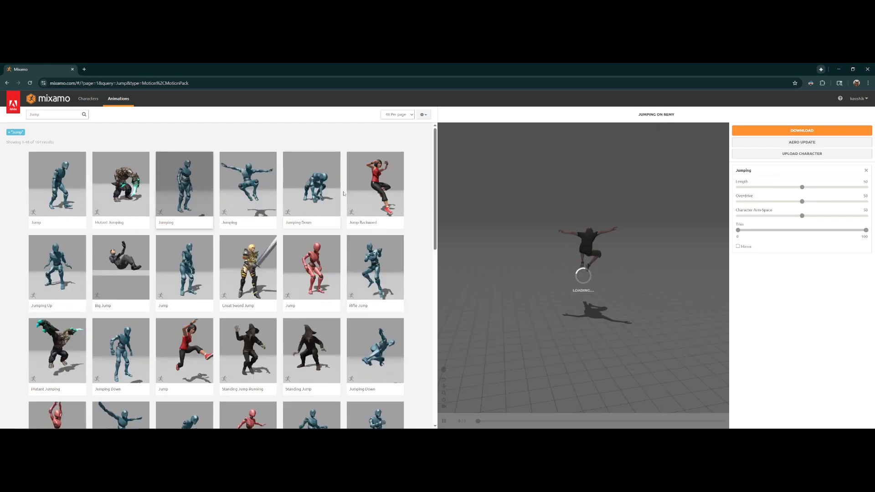
click(247, 187)
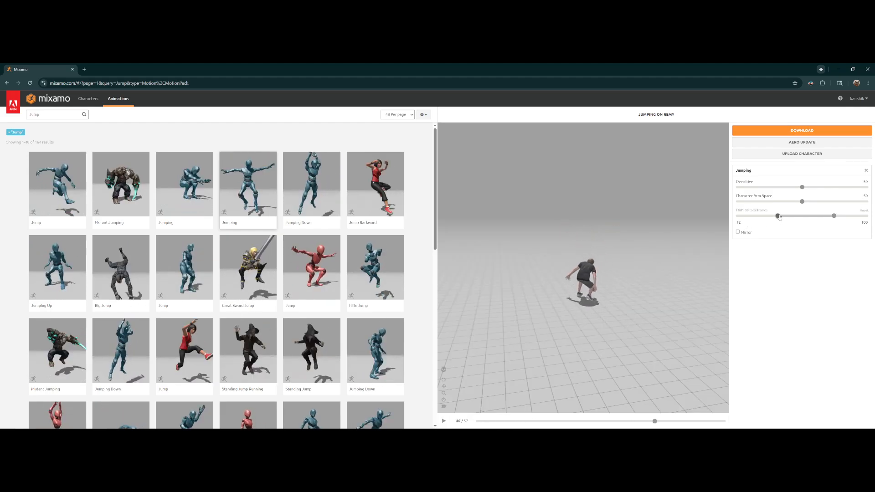
drag(790, 218, 779, 220)
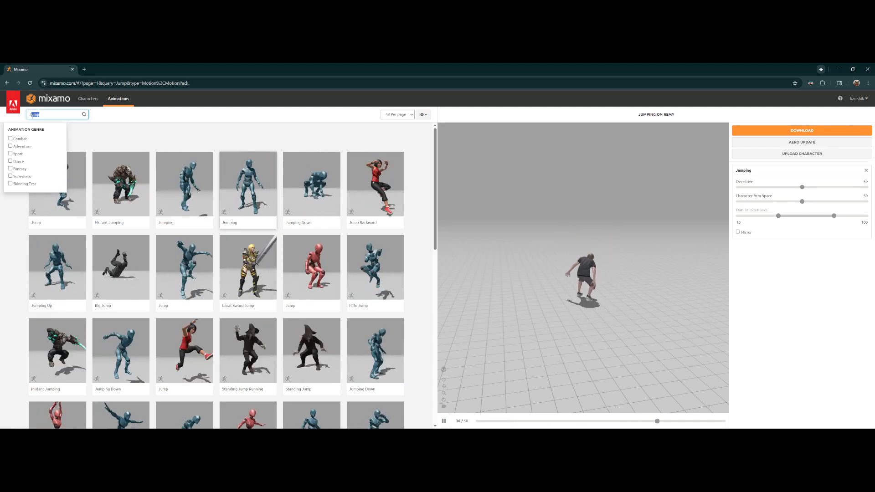
Search the animations for "Falling" and apply Falling Idle to Remy.
text(F)
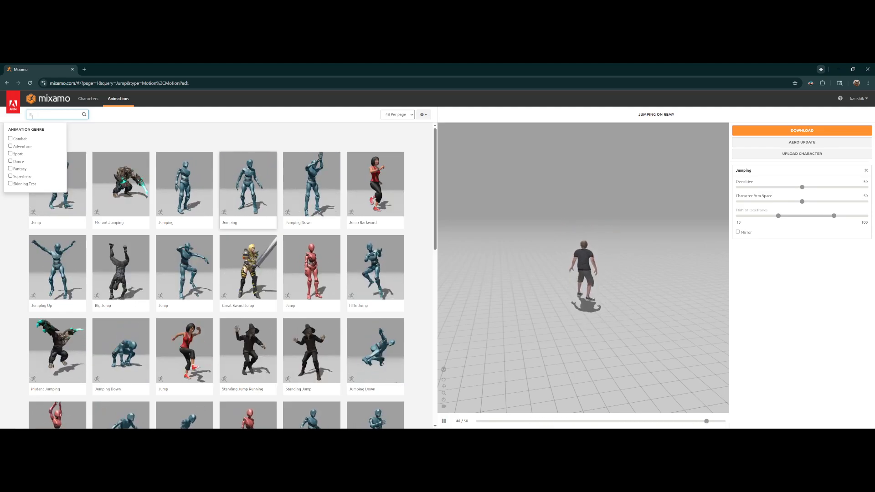
text(alling)
key(Return)
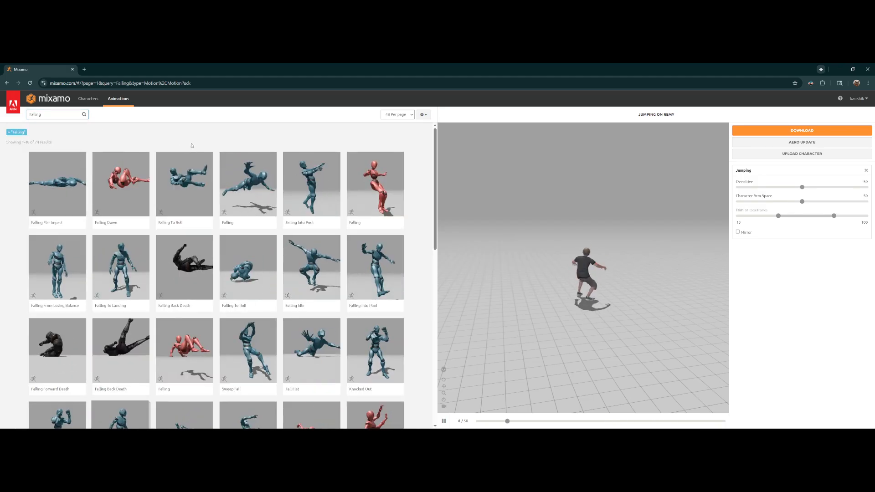
click(313, 259)
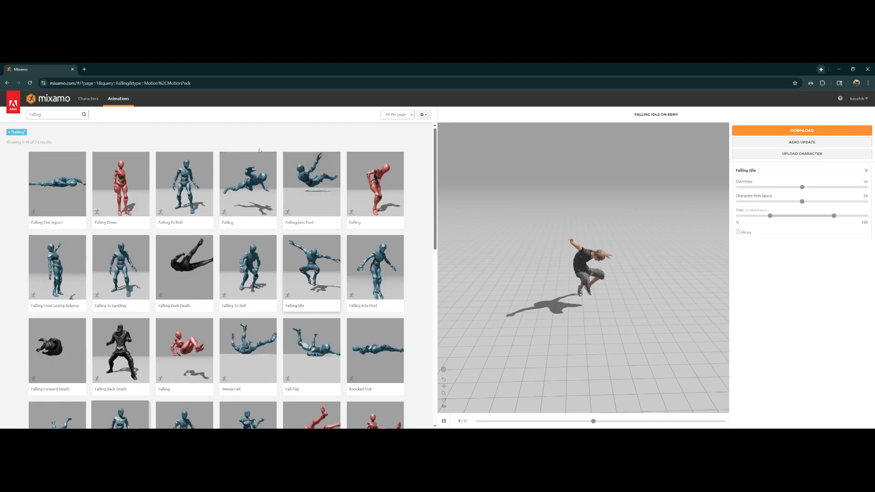
Switch to the File Explorer window showing the Anims folder, maximize it and list the files in the content layout.
key(super+Tab)
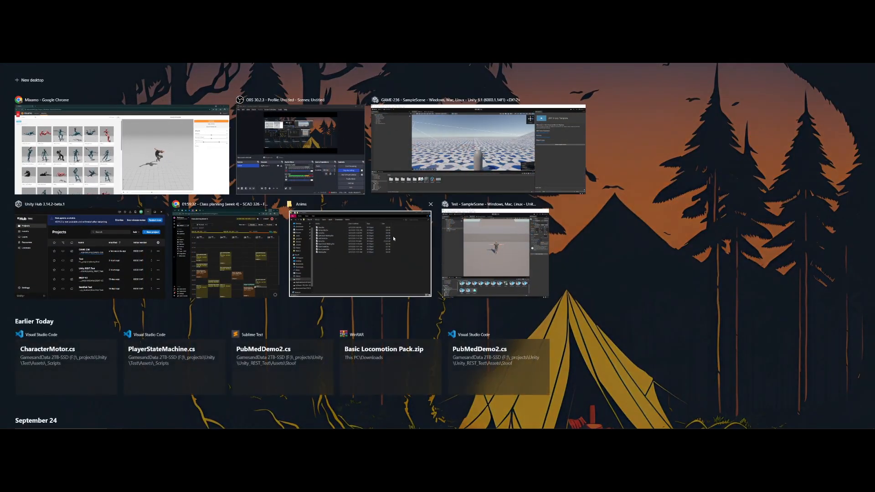
click(393, 236)
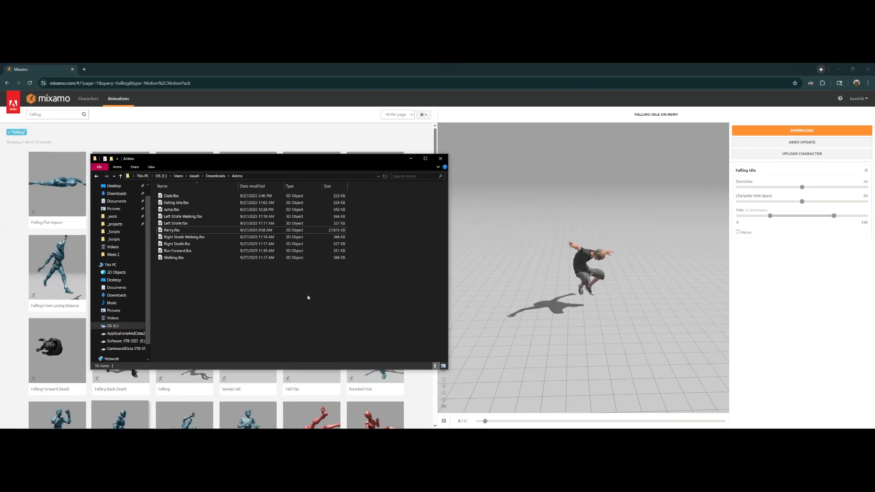
double_click(268, 157)
ctrl+scroll(301, 256, down, 2)
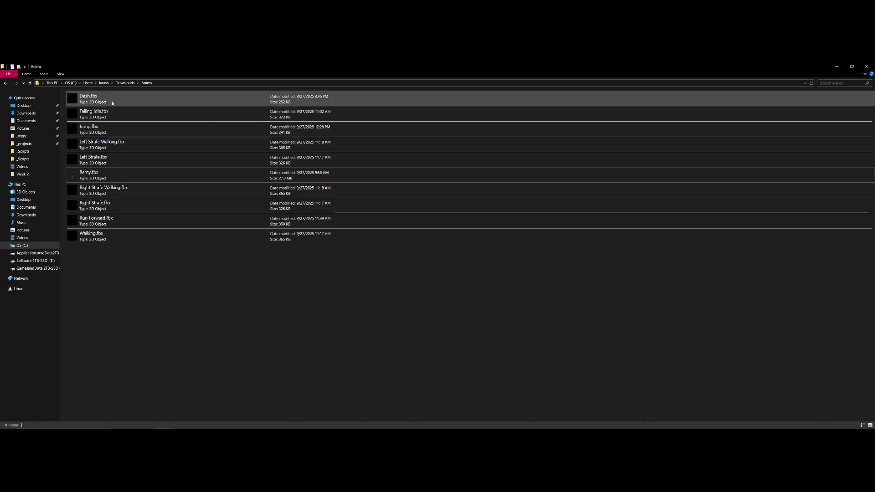
Go through the animation files in the Anims folder from Falling Idle.fbx to Walking.fbx, covering the jump, strafe and run files.
click(117, 113)
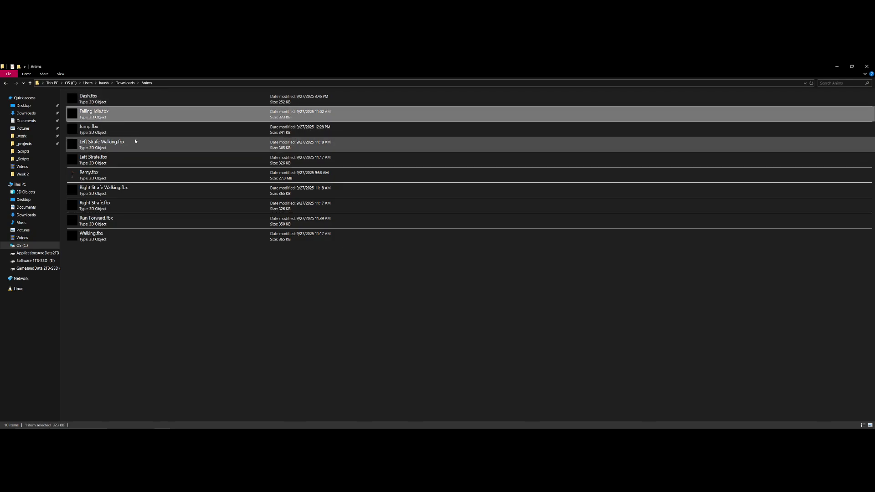
click(132, 132)
click(140, 145)
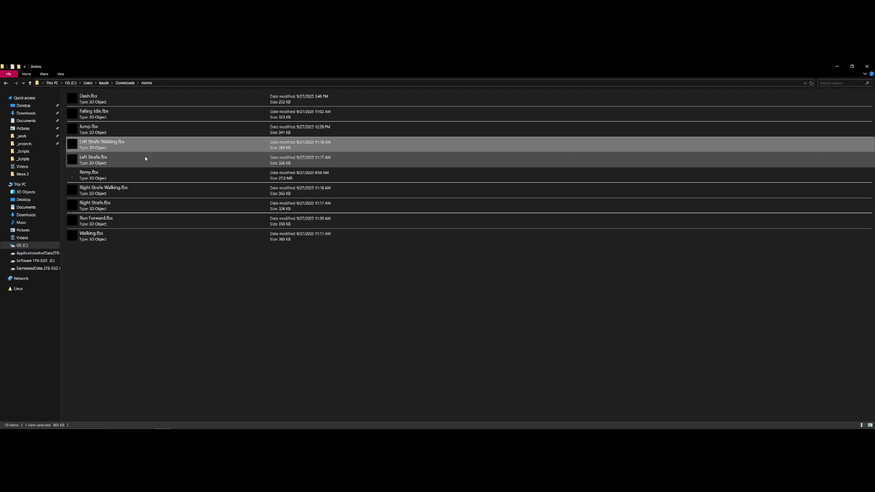
click(145, 161)
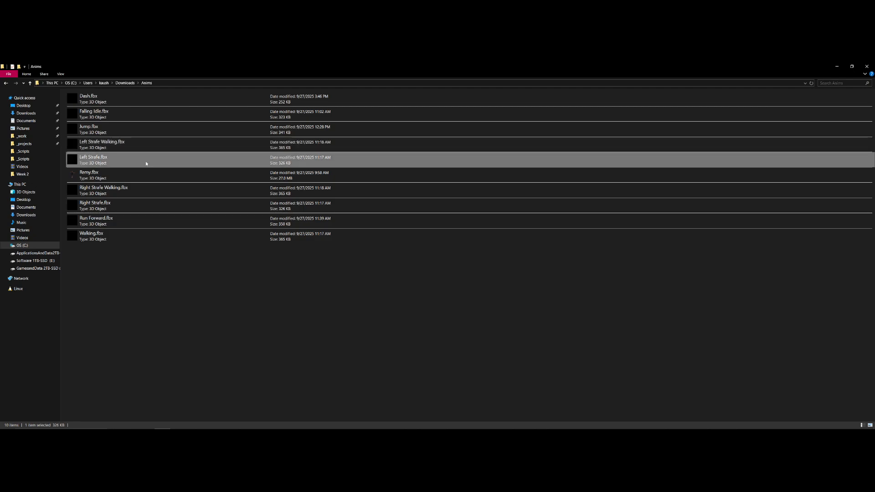
click(148, 190)
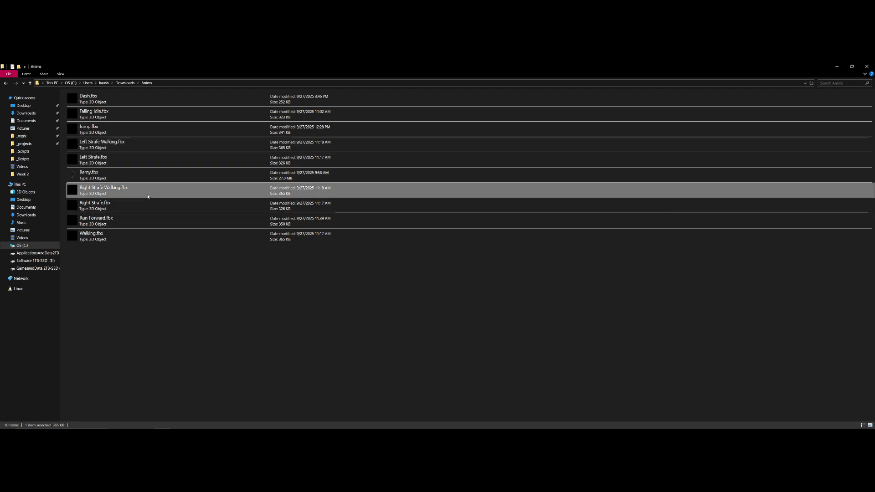
click(152, 206)
click(156, 225)
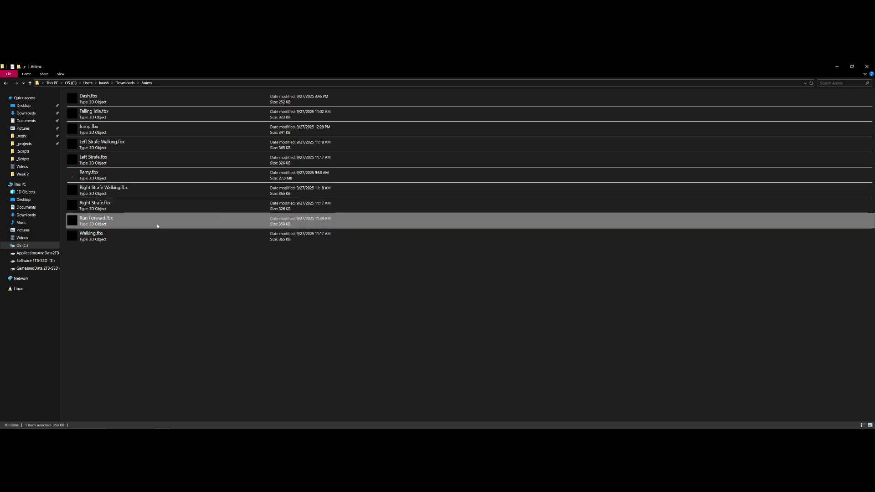
click(158, 235)
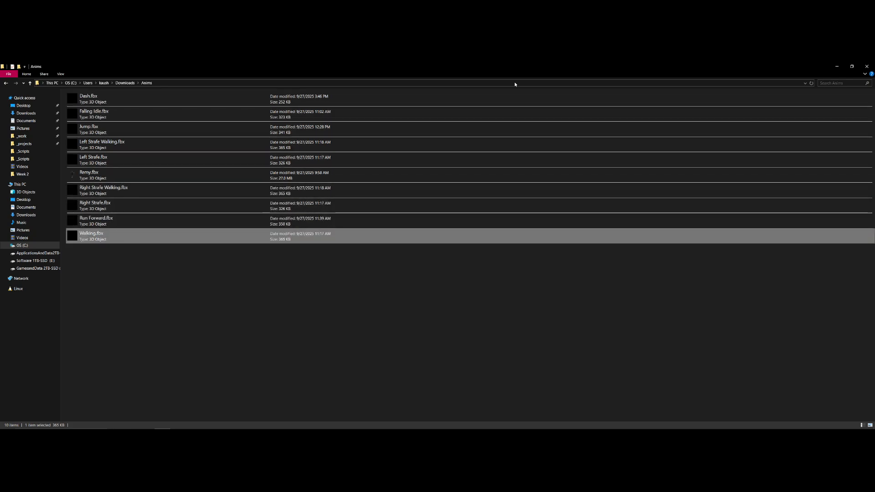
Select Dash.fbx in the Anims folder, switch back to Mixamo in the browser and search the animations for "Dash".
click(113, 102)
drag(674, 64, 540, 127)
click(231, 128)
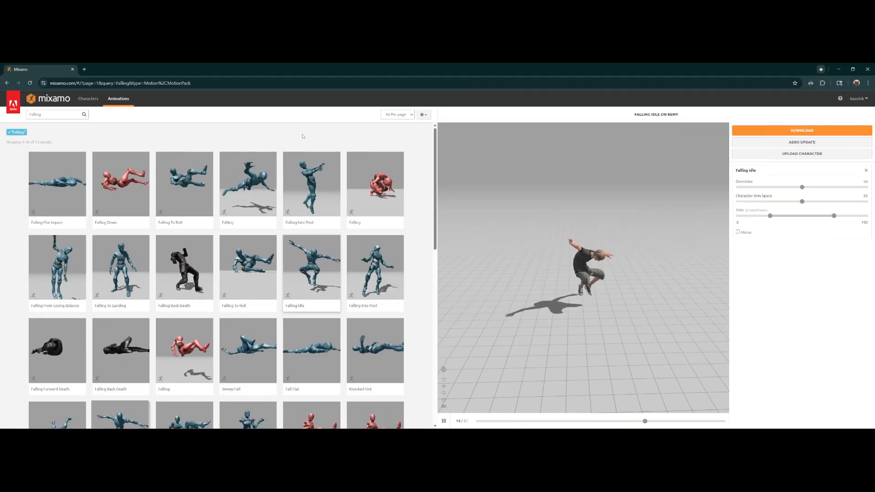
double_click(36, 114)
text(Dash)
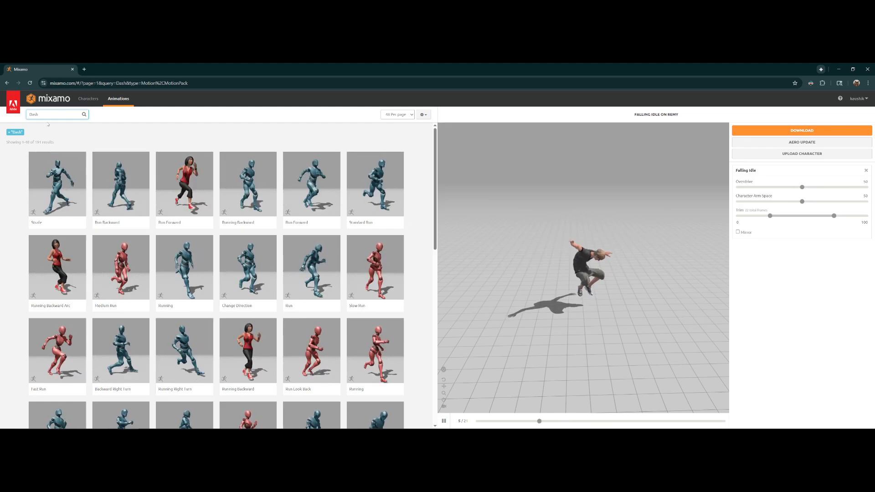
Search the animations for "Run", apply the sixth result, Run, to Remy and enable In Place.
key(ctrl+a)
key(BackSpace)
text(Rin)
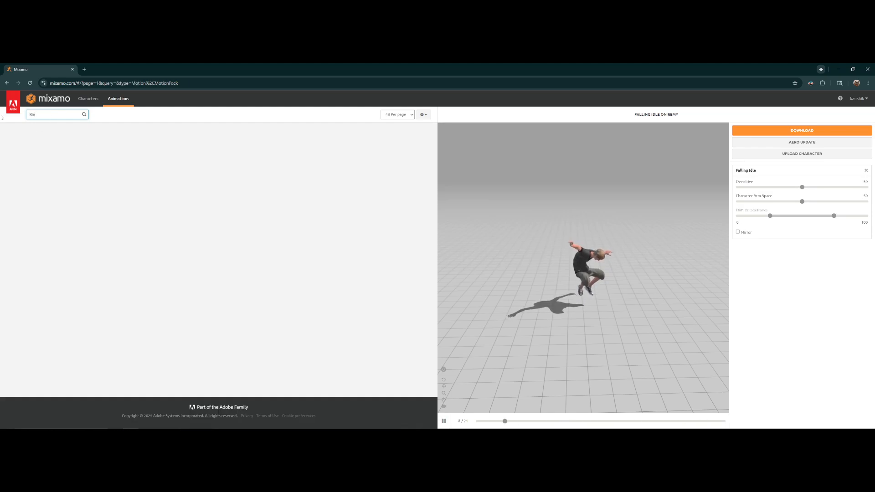
key(BackSpace)
key(BackSpace)
text(un)
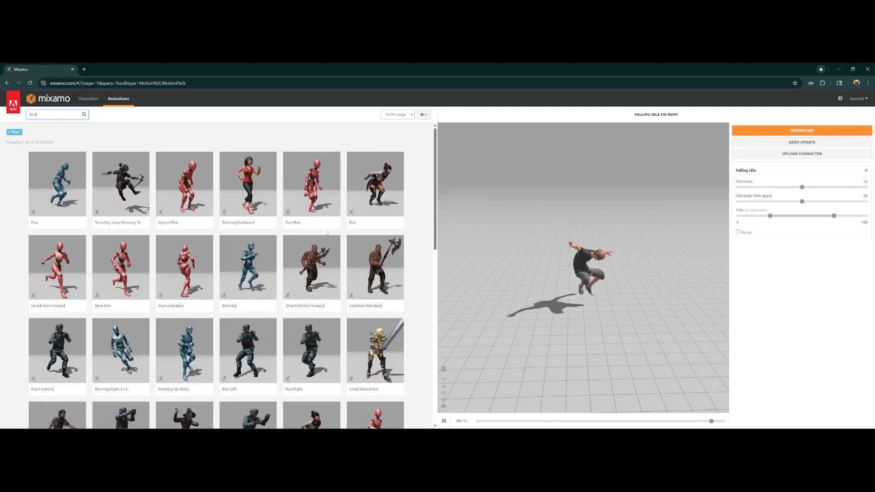
click(375, 186)
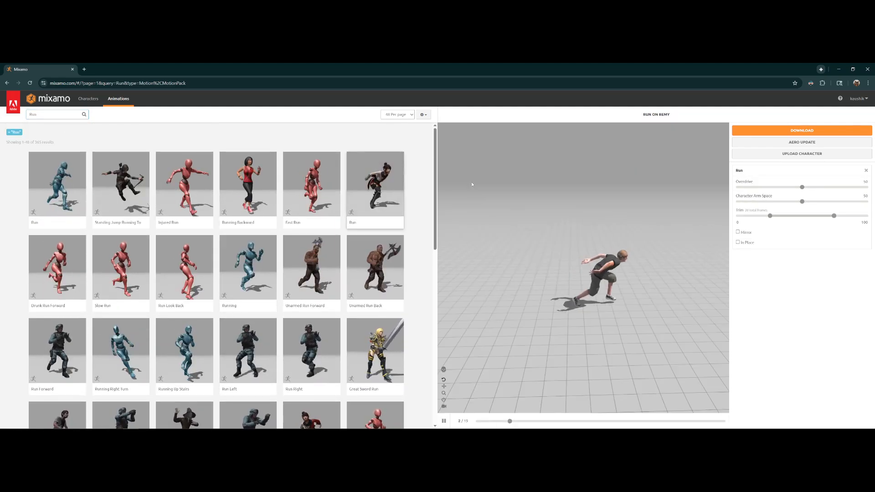
click(738, 243)
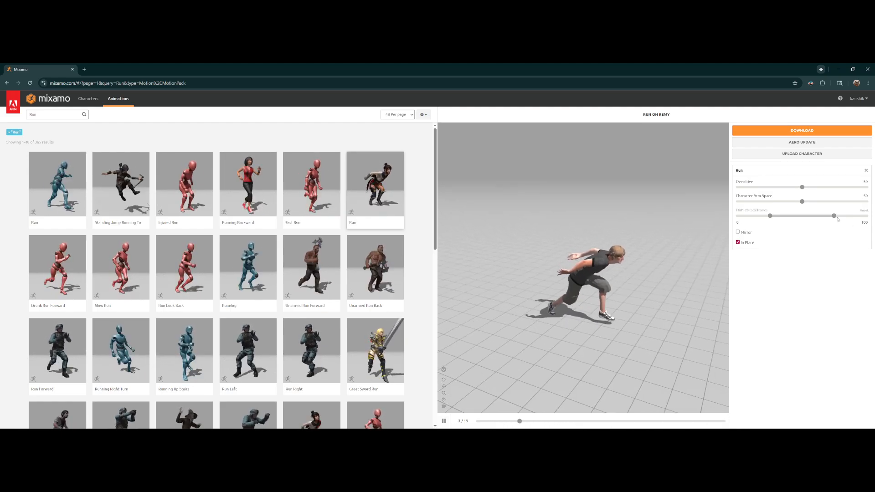
Set the Run animation's trim end to 7, then lower it further to keep only a short dash pose.
drag(837, 219, 775, 218)
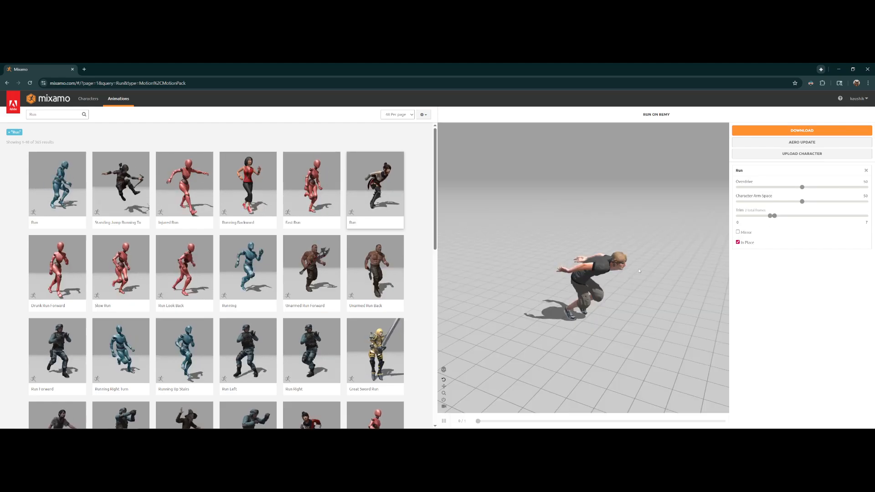
drag(679, 255, 698, 249)
drag(775, 220, 771, 219)
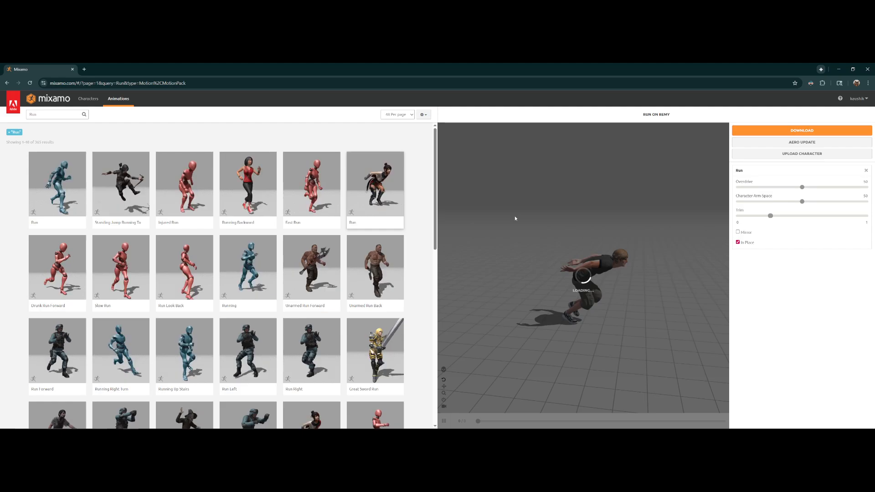
scroll(237, 257, down, 2)
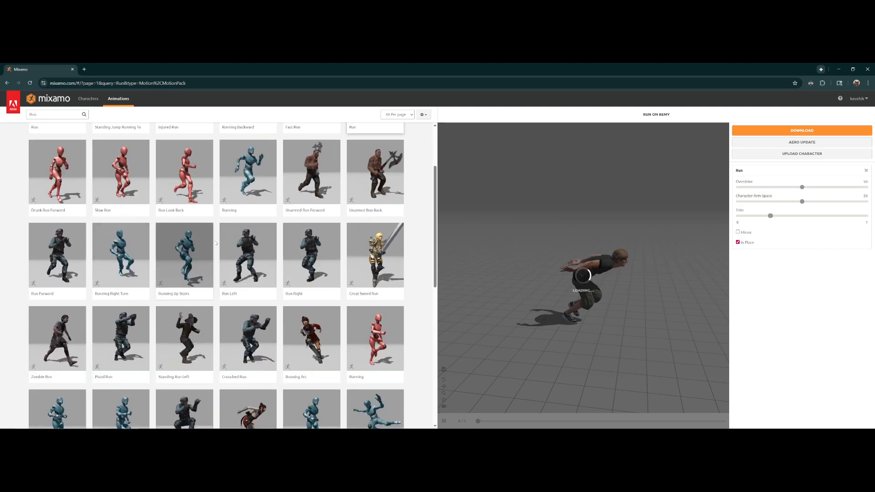
scroll(210, 250, down, 5)
scroll(226, 264, down, 3)
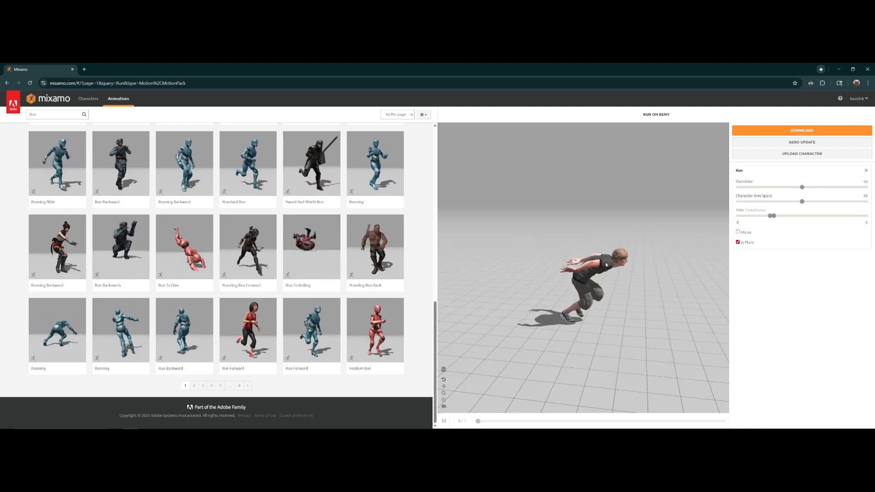
drag(605, 265, 660, 238)
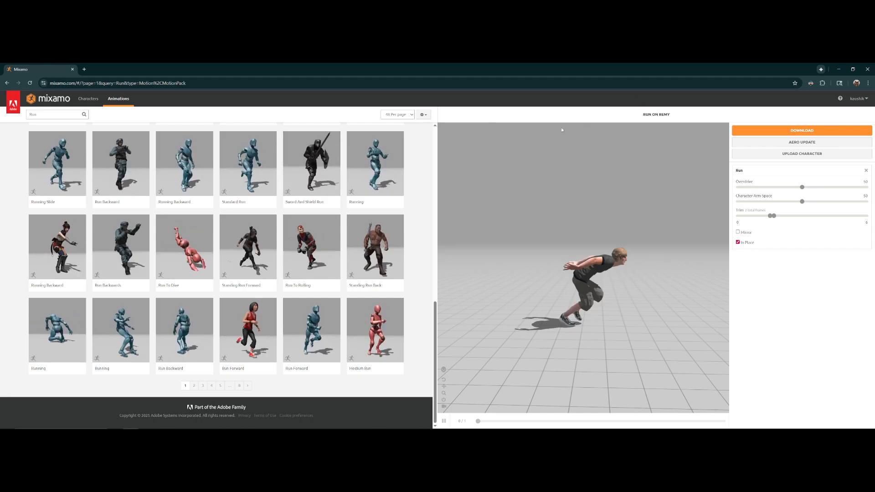
drag(773, 216, 771, 216)
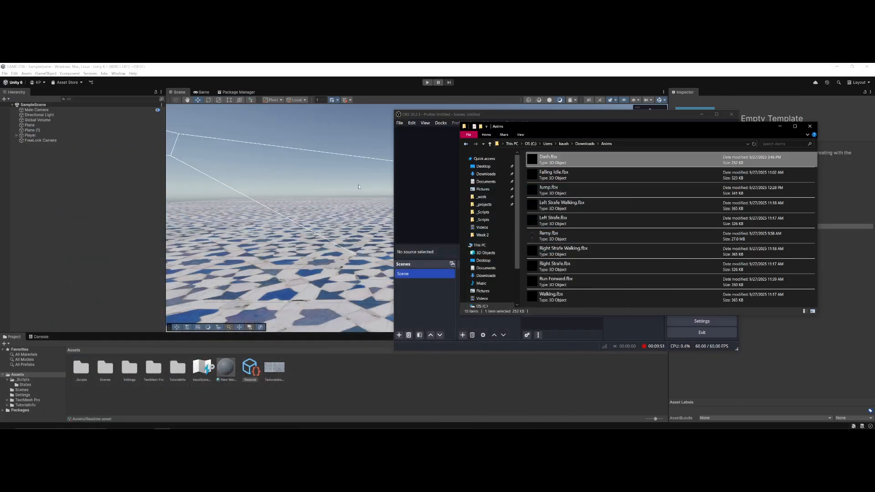
Switch to the Unity editor, create a folder named Models in Assets and open it.
click(702, 114)
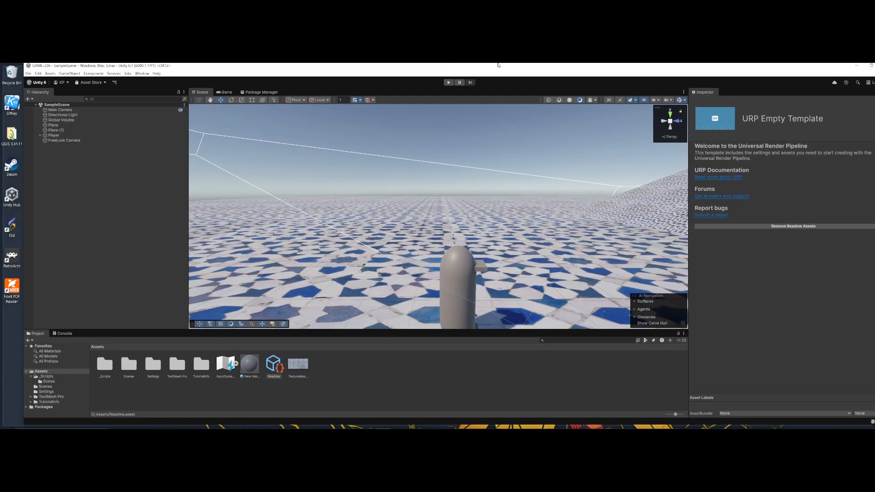
right_click(334, 390)
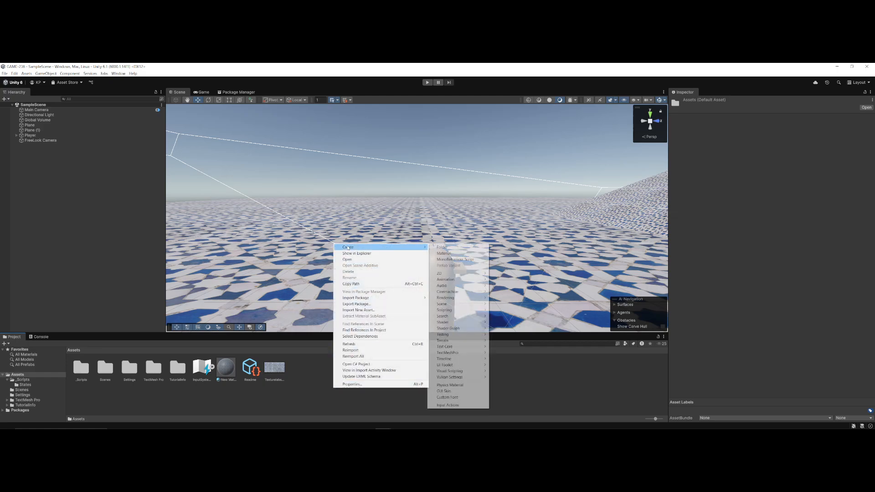
mouse_move(377, 248)
click(471, 249)
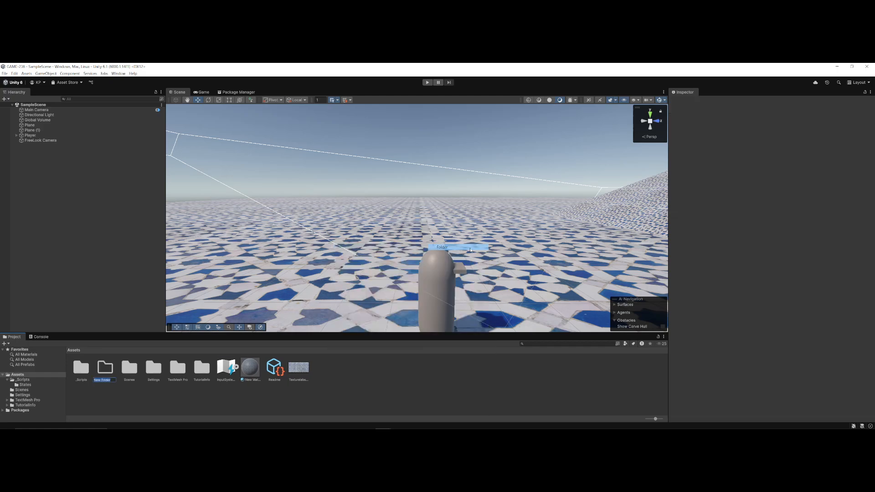
text(Models)
key(Return)
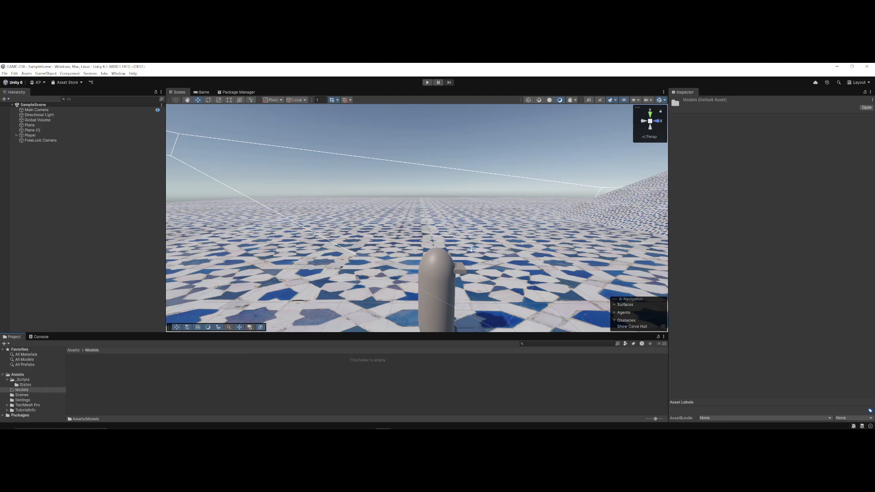
click(411, 385)
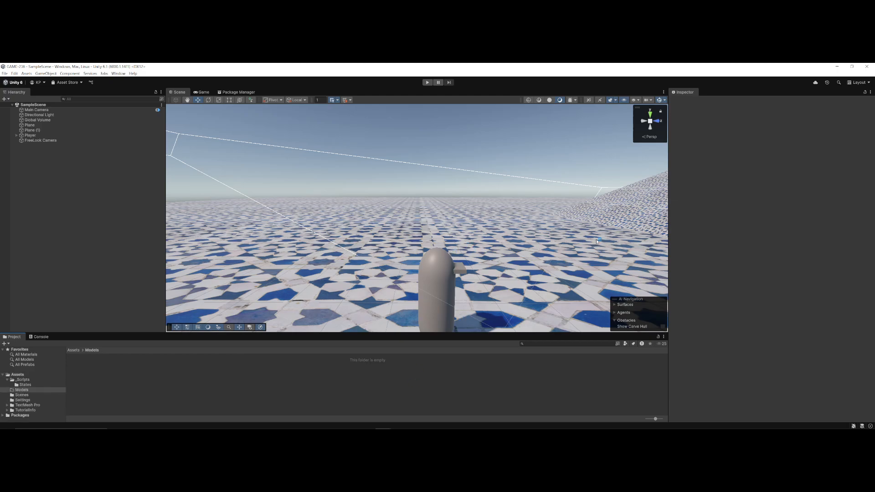
Bring the Anims folder window in front of Unity and import Remy.fbx into the Models folder.
key(super+Tab)
click(474, 154)
key(super+Tab)
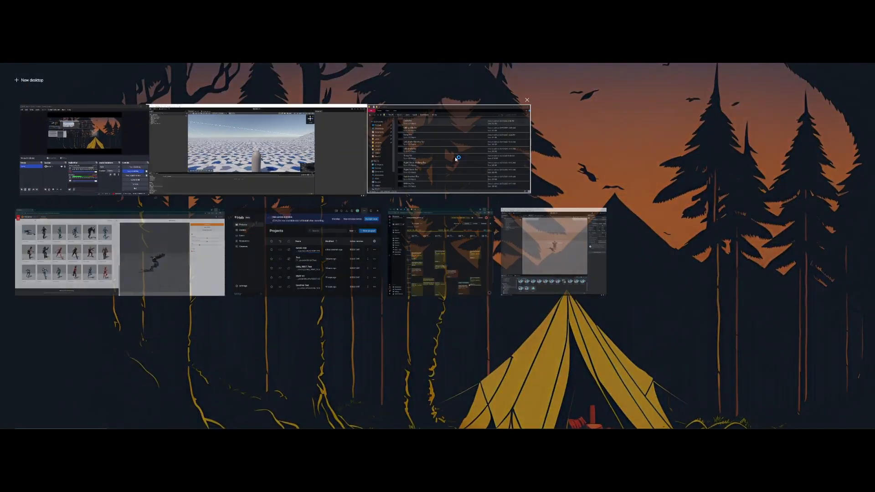
click(456, 158)
click(702, 115)
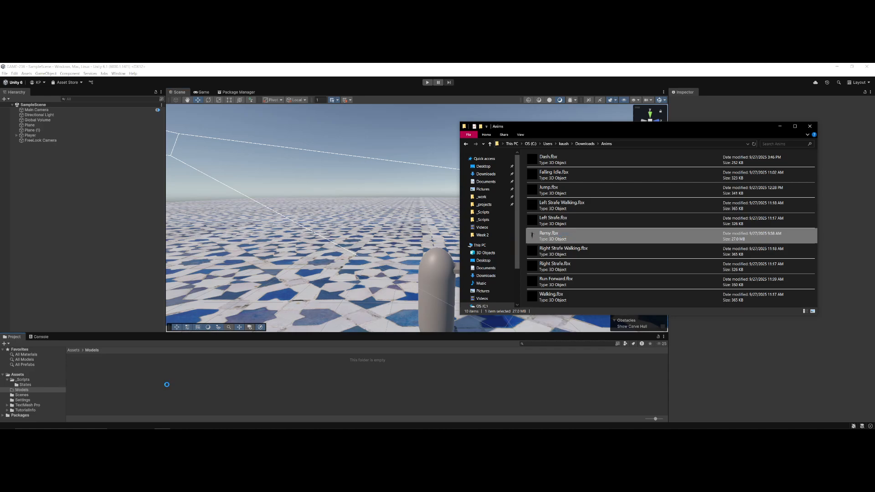
Place the Remy model from the Models folder in the scene and view it from the side.
right_drag(218, 268, 221, 279)
drag(81, 367, 331, 249)
right_drag(332, 232, 305, 177)
scroll(421, 183, down, 3)
click(420, 183)
right_drag(421, 183, 390, 296)
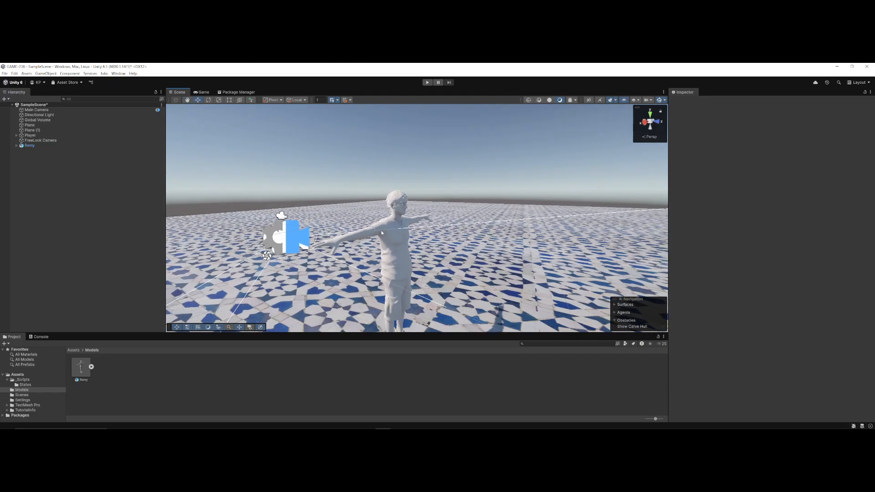
Select the Remy model in the Models folder and show the Materials section of its import settings.
click(86, 368)
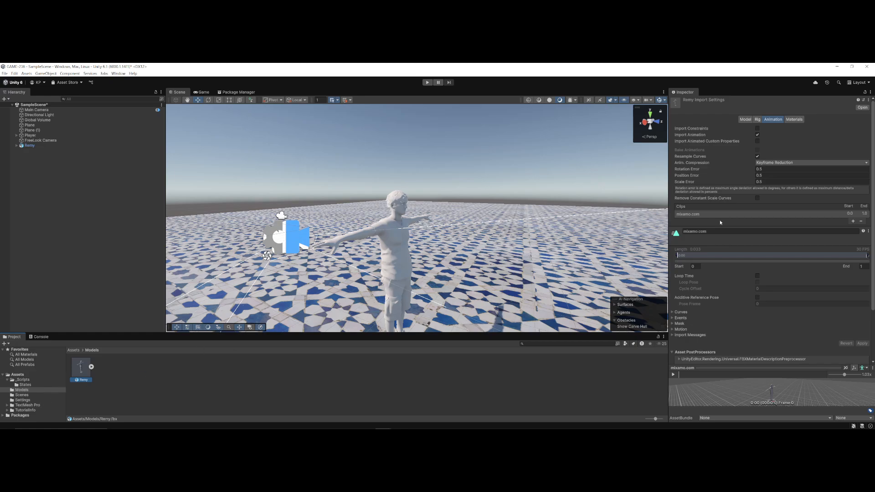
click(151, 399)
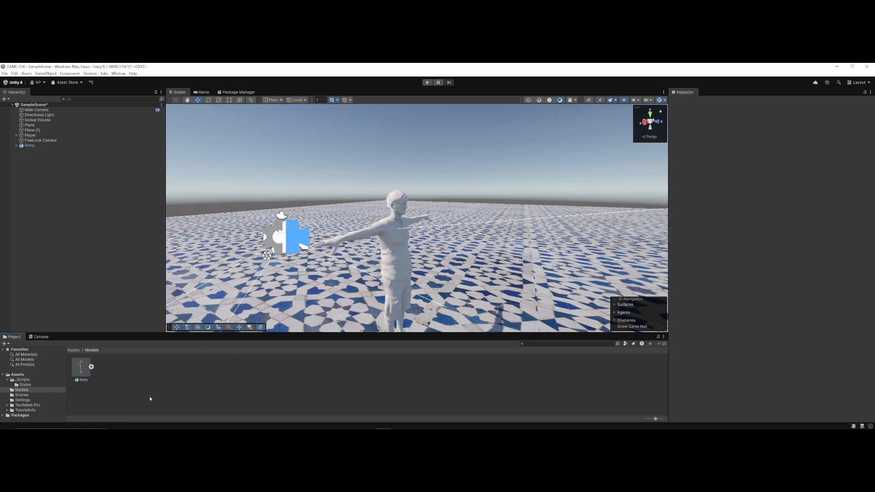
click(80, 364)
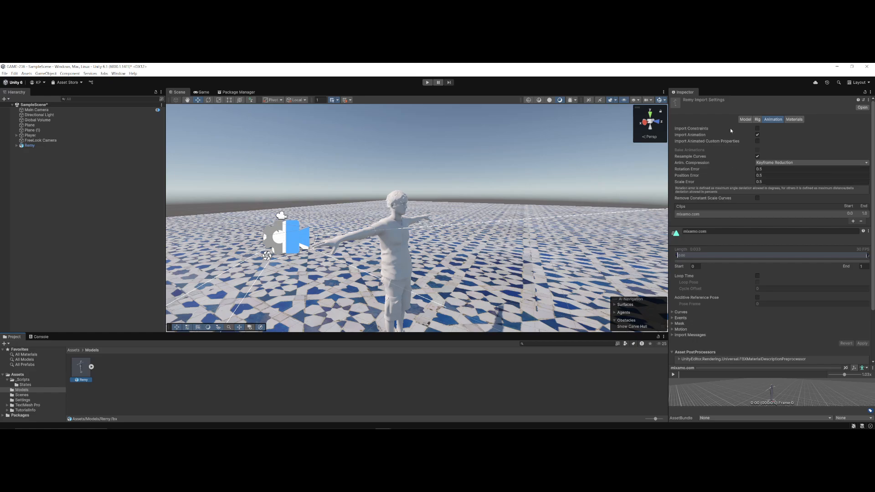
click(794, 119)
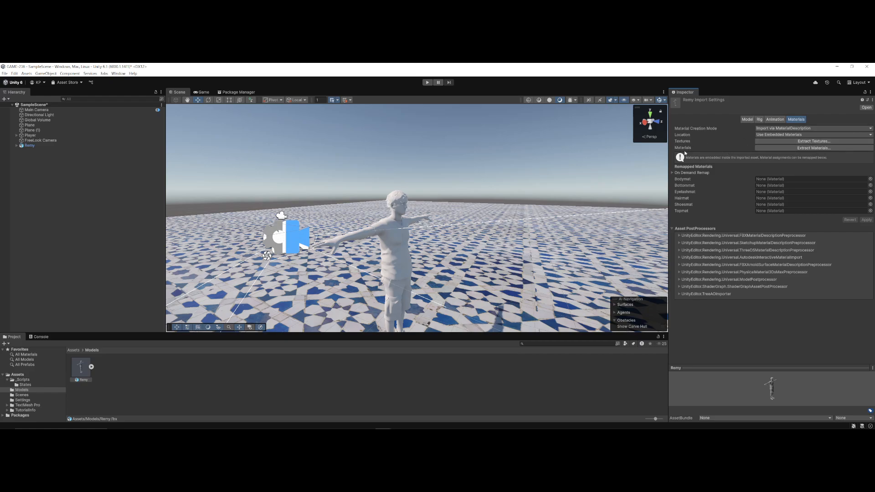
Start extracting Remy's textures, and create and open a new Textures folder inside Assets as the destination.
click(796, 144)
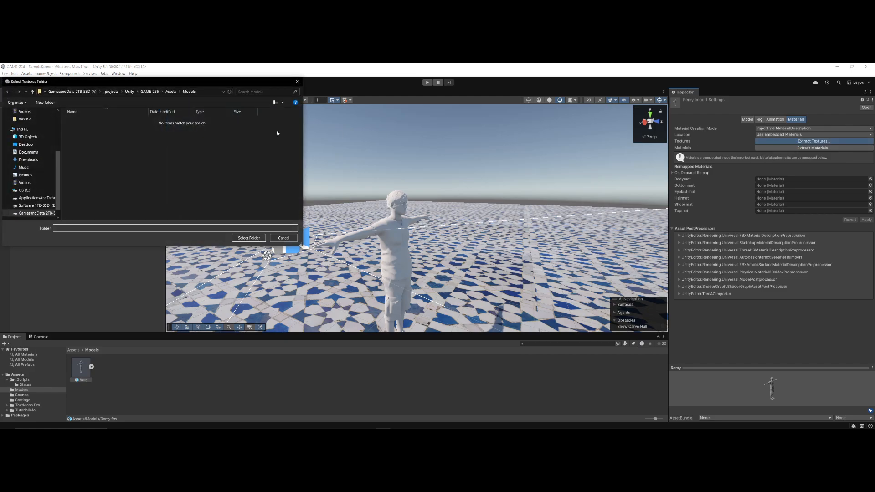
click(173, 92)
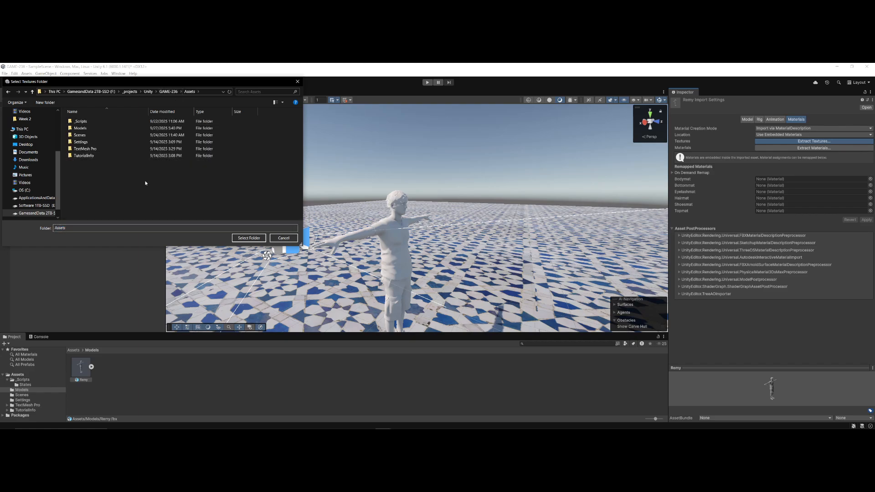
key(ctrl+shift+n)
text(Textures)
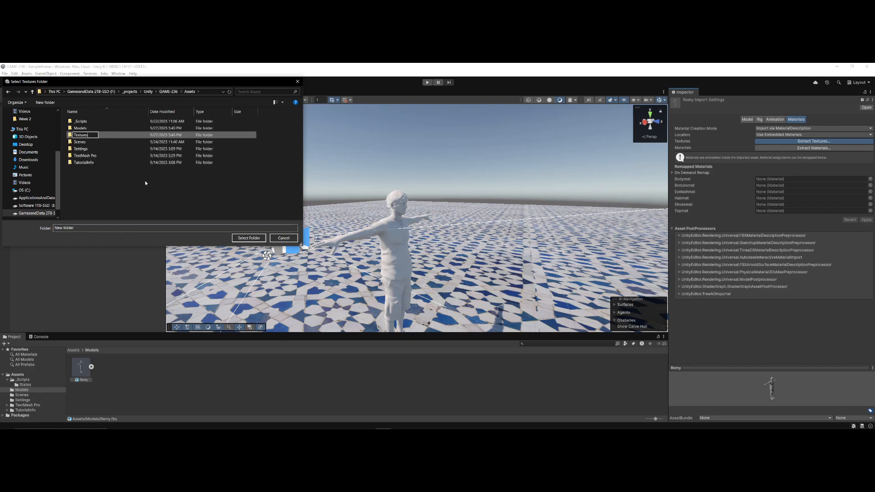
key(Return)
key(Return)
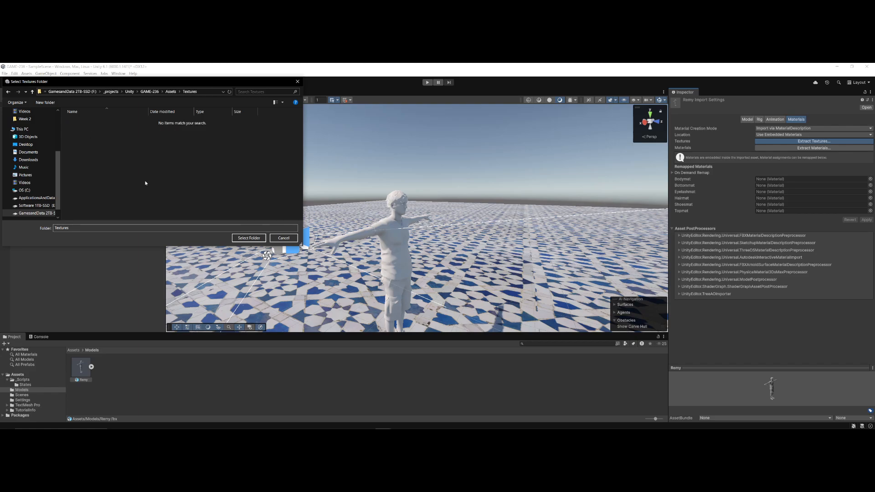
Create a Remy folder inside Textures, extract the textures into it and fix the normal map settings.
key(ctrl+shift+n)
text(Remy)
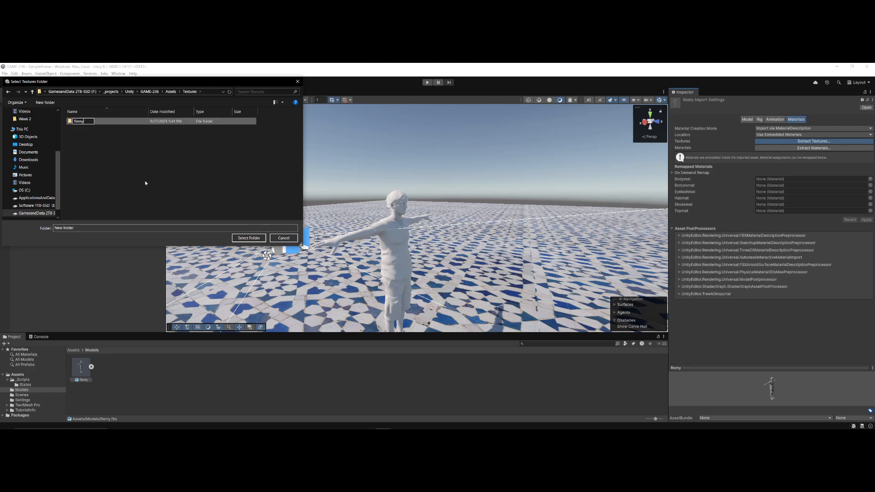
key(Return)
double_click(111, 121)
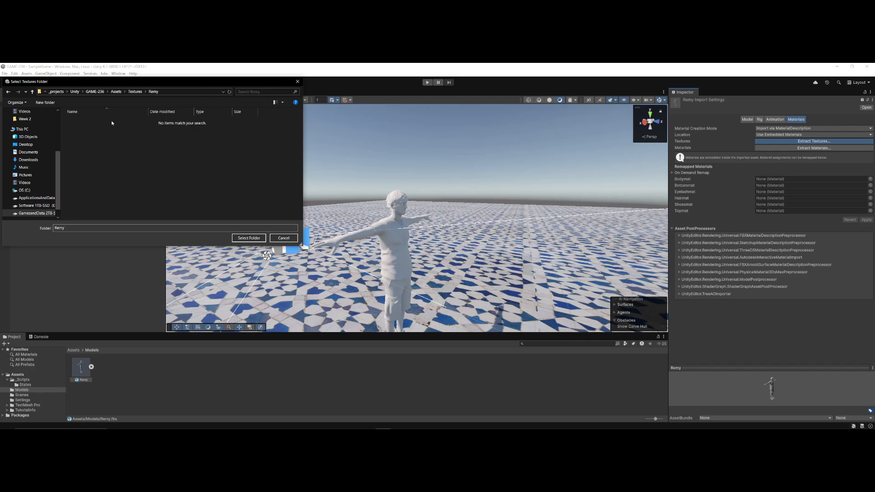
click(246, 234)
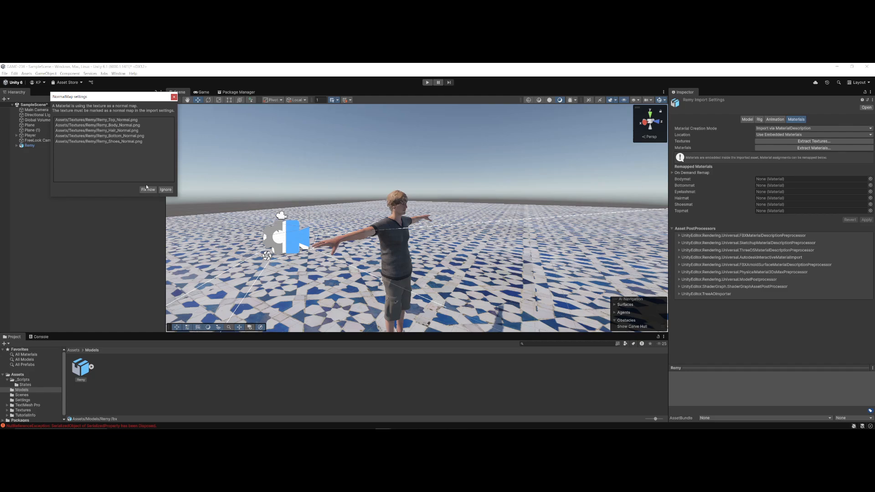
click(148, 190)
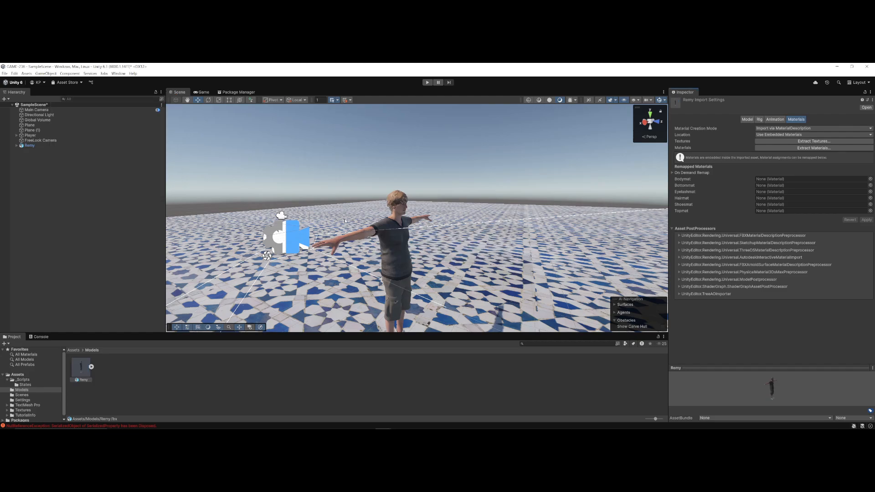
Clear the console messages and return to the project's Models folder.
click(40, 336)
click(10, 344)
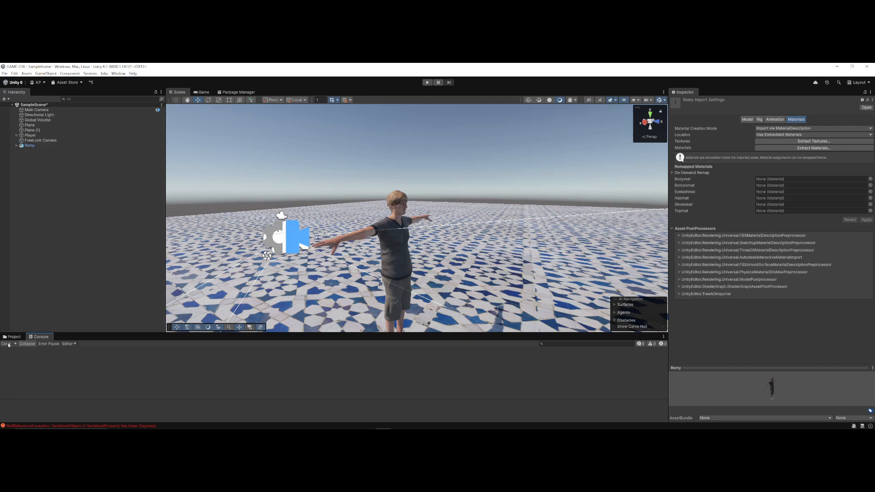
click(12, 336)
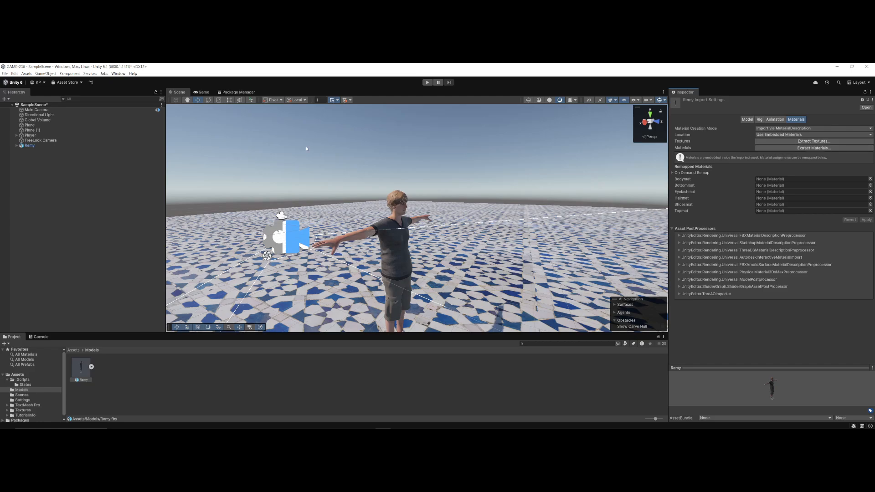
Examine the textured Remy model in the scene from farther away, together with the Player capsule.
key(s)
right_drag(306, 184, 351, 216)
key(w)
key(s)
key(w)
key(s)
key(w)
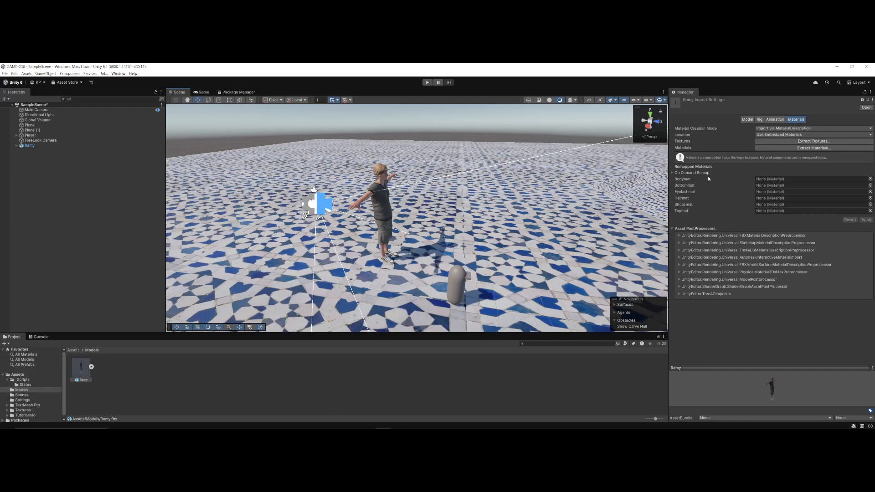
Save the scene and delete the Capsule child object from Player.
key(ctrl+s)
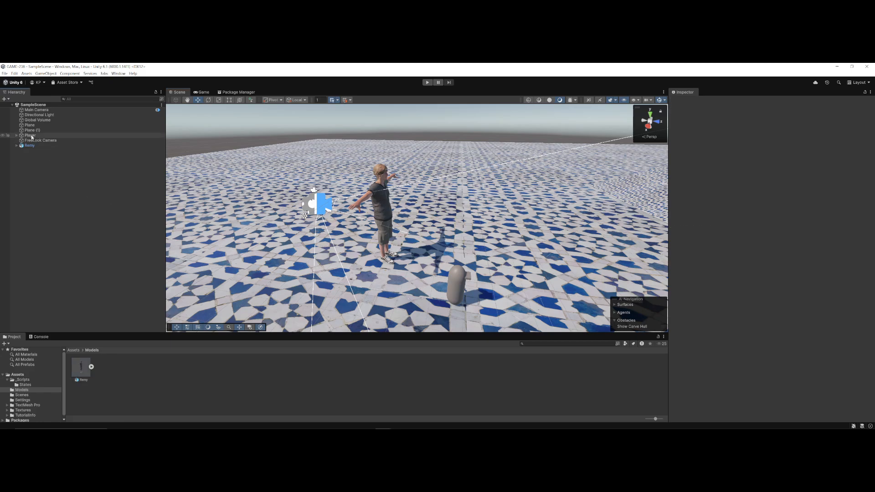
click(16, 136)
click(16, 136)
click(35, 141)
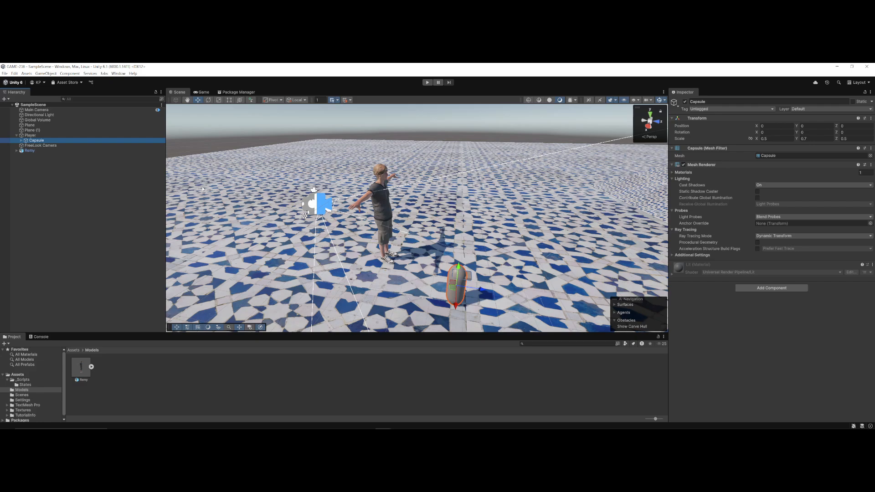
key(Delete)
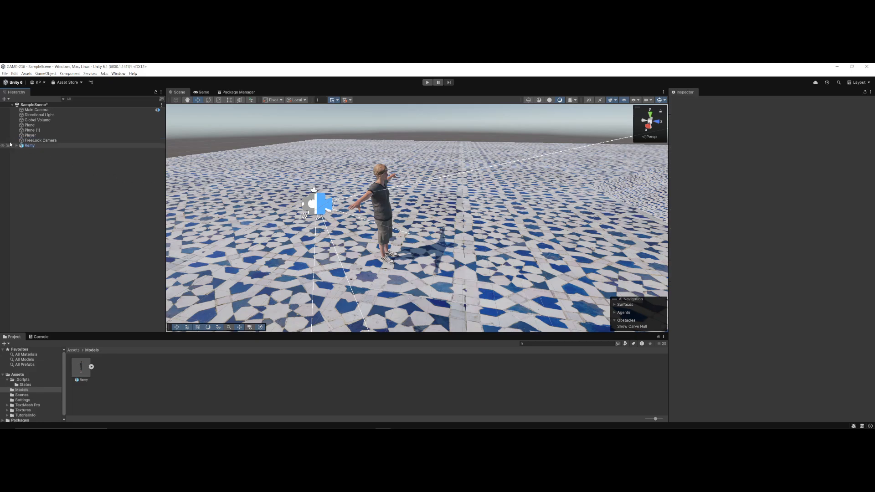
Make the Remy model a child of the Player object in the scene hierarchy.
click(30, 135)
drag(29, 146, 30, 135)
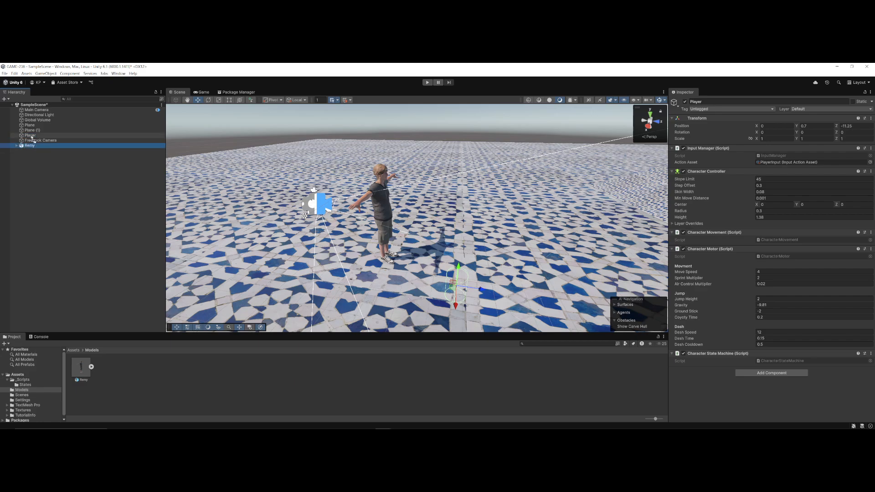
click(36, 141)
click(31, 136)
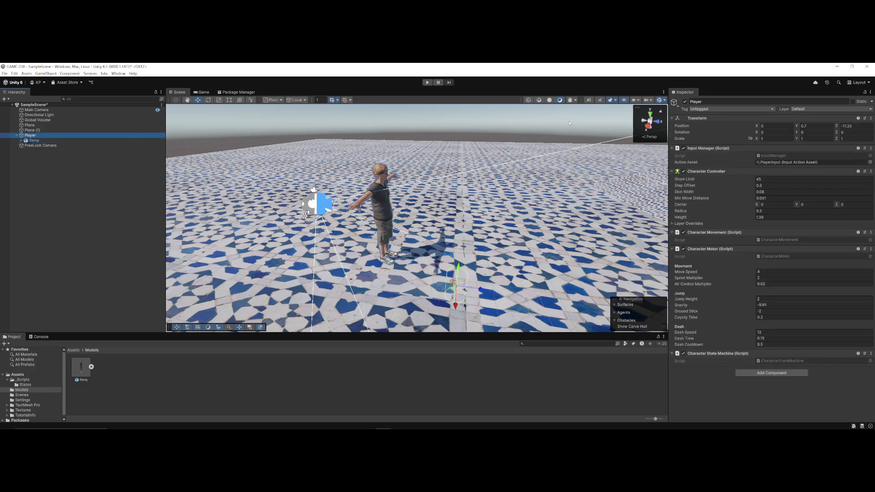
Set Remy's local position to 0, 0, 0 so it coincides with the Player's origin.
click(46, 140)
click(772, 142)
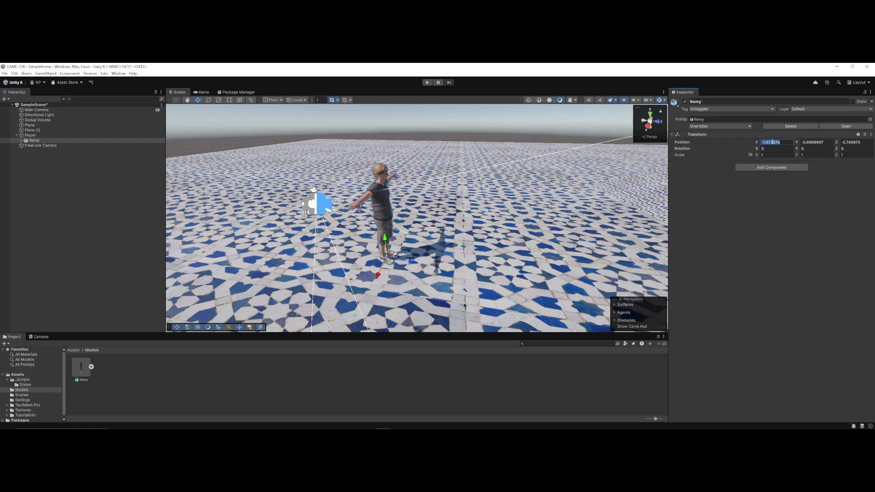
text(0)
key(Tab)
text(0)
key(Tab)
text(0)
key(Return)
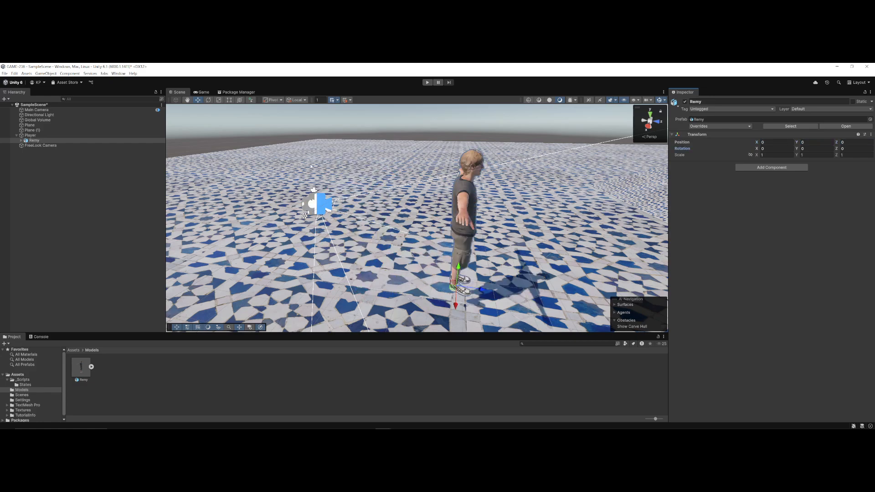
Compare Remy's feet with the Player's controller capsule and set Remy's Y position to -0.7.
click(38, 137)
key(w)
right_drag(412, 166, 411, 185)
key(w)
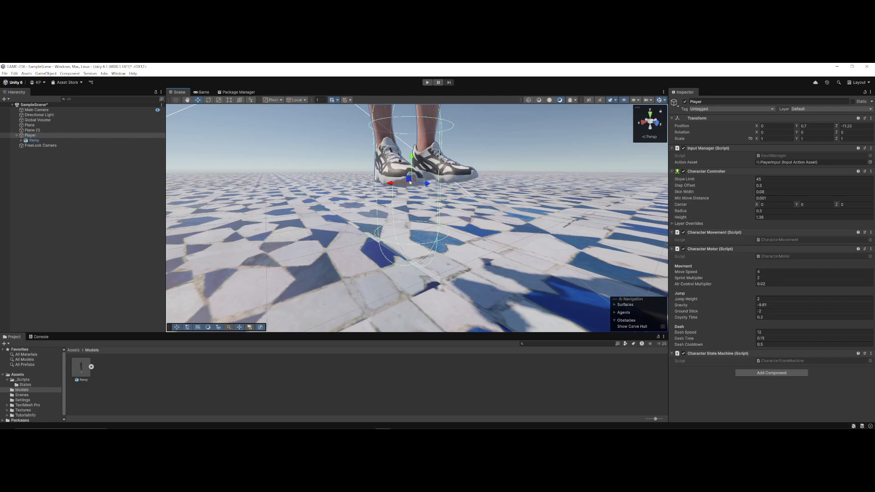
click(34, 140)
key(f)
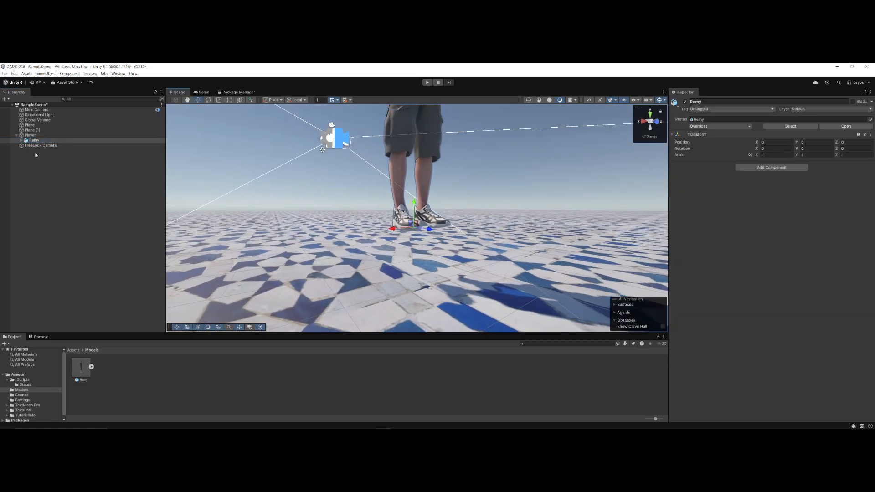
click(30, 135)
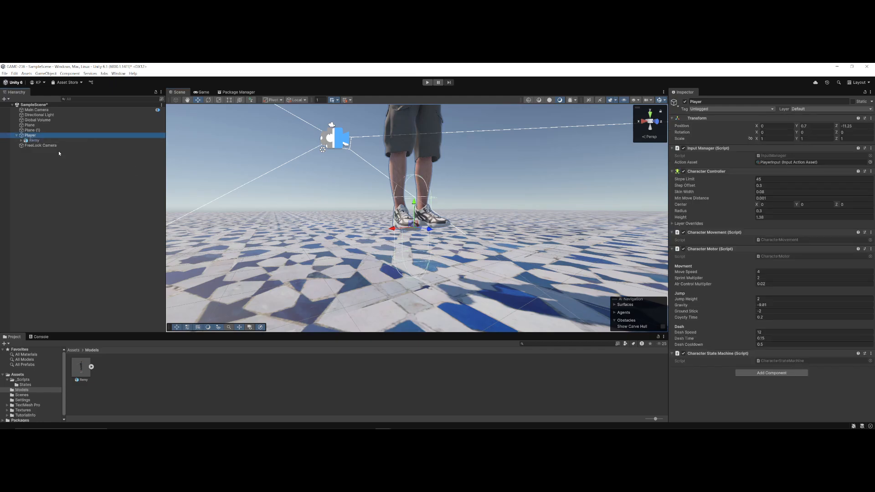
click(34, 140)
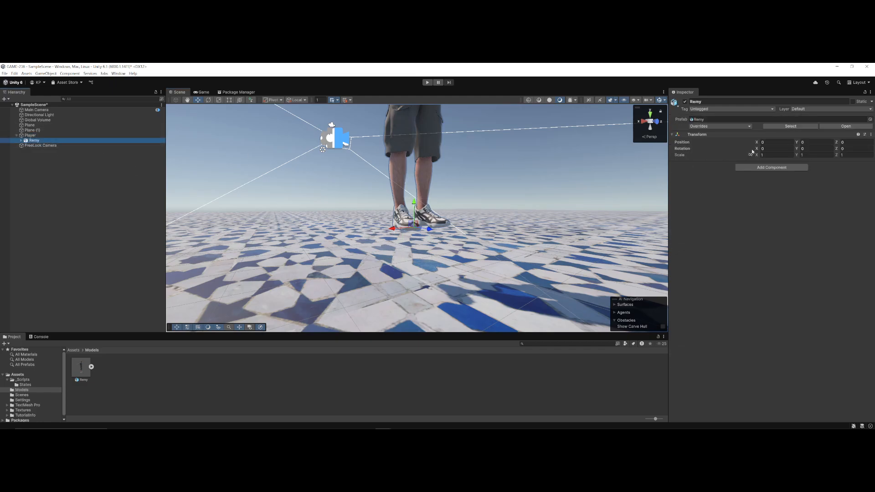
click(809, 142)
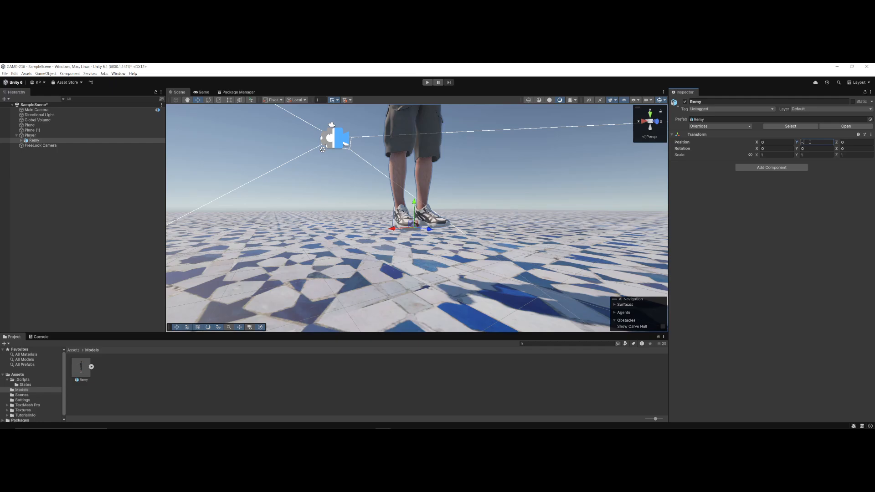
text(-.5)
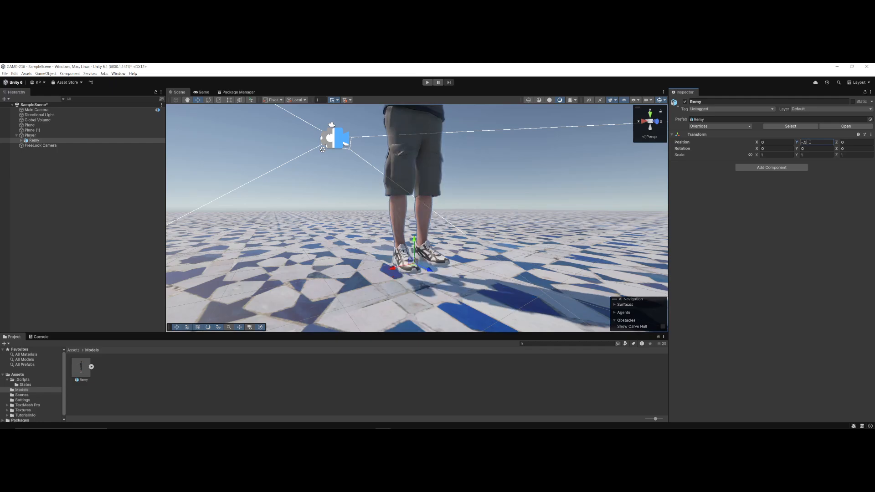
key(BackSpace)
text(7)
Compare Remy's size with the Player's capsule, constrain the scale proportions and shrink Remy uniformly to about 0.36.
right_drag(281, 154, 345, 166)
click(50, 136)
key(s)
key(w)
key(q)
click(60, 140)
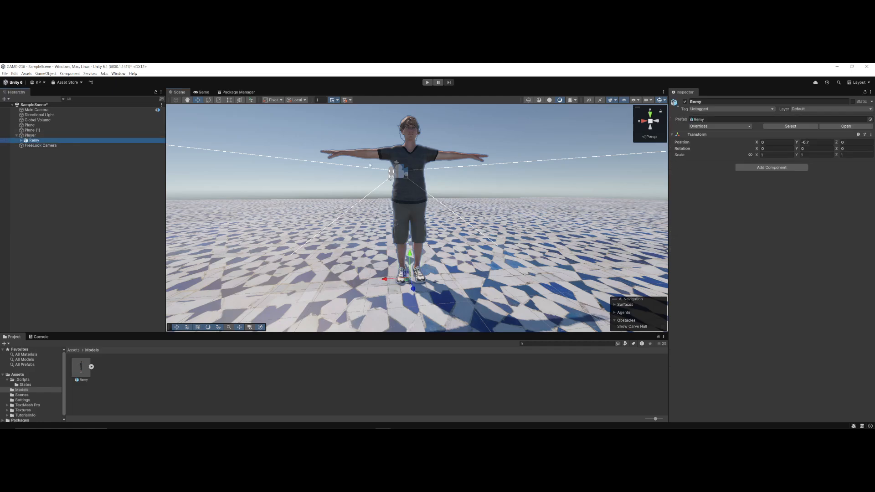
click(751, 157)
drag(759, 157, 750, 156)
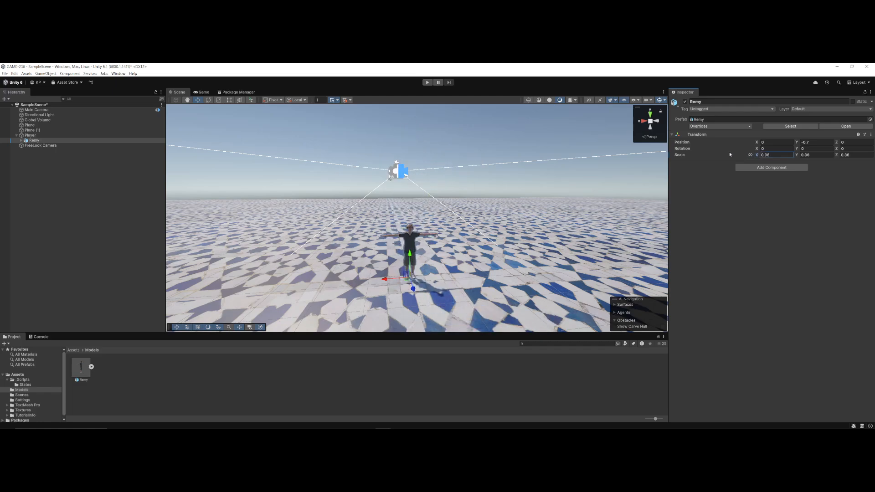
Check the shrunken Remy up close against the Player's capsule and set the uniform scale to 0.4.
key(w)
right_drag(468, 199, 448, 189)
key(q)
key(e)
click(28, 135)
right_drag(405, 157, 406, 158)
click(34, 141)
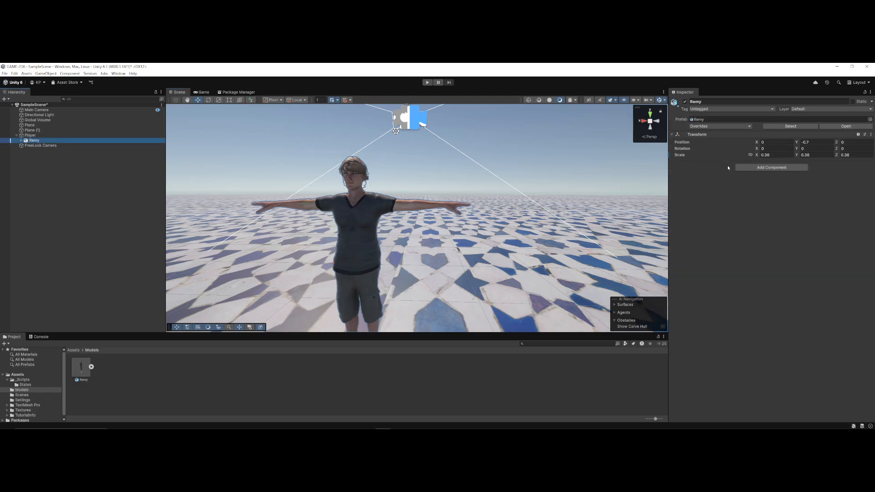
click(774, 155)
text(0)
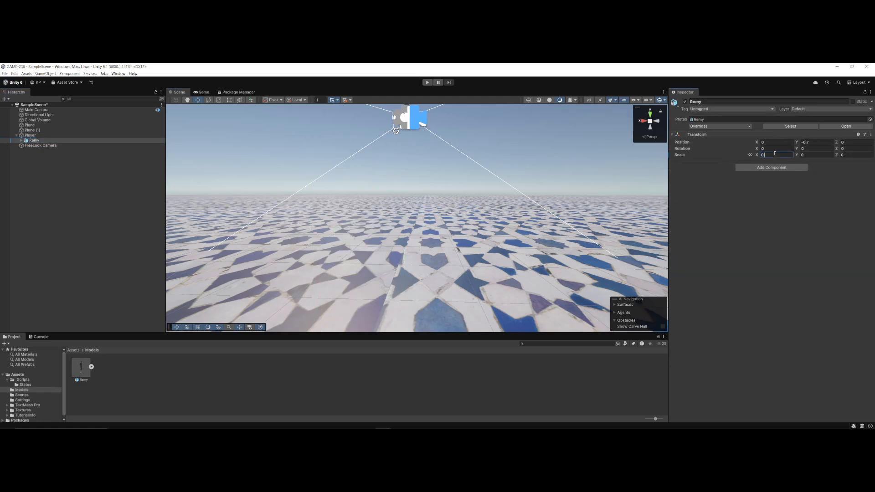
text(.4)
Check Remy's height against the Player's capsule from behind and set Remy's uniform scale to 0.37.
click(30, 135)
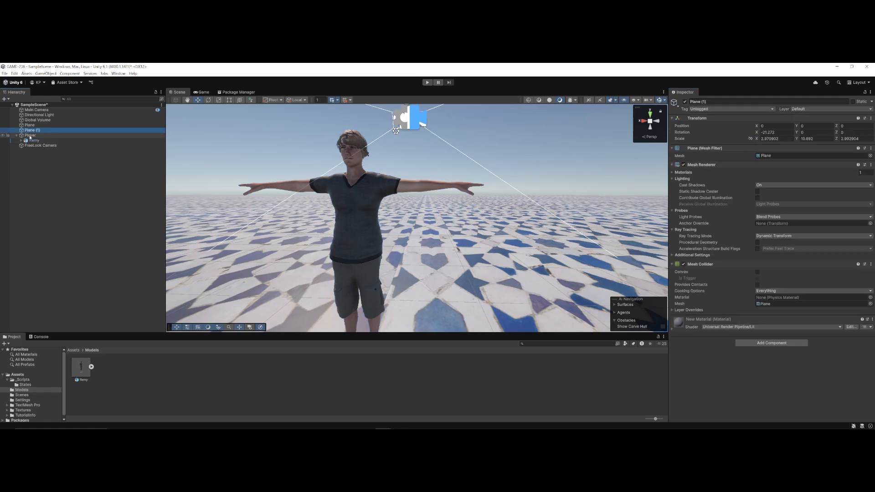
right_drag(365, 155, 255, 167)
key(d)
key(s)
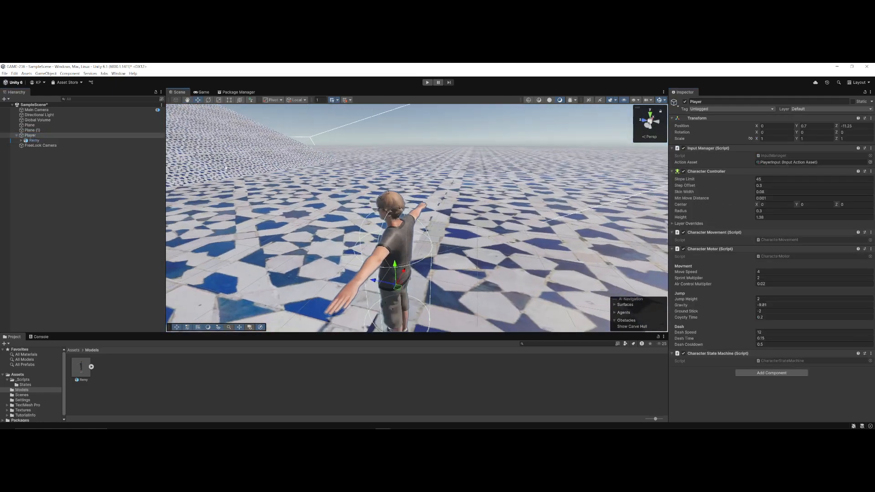
click(34, 140)
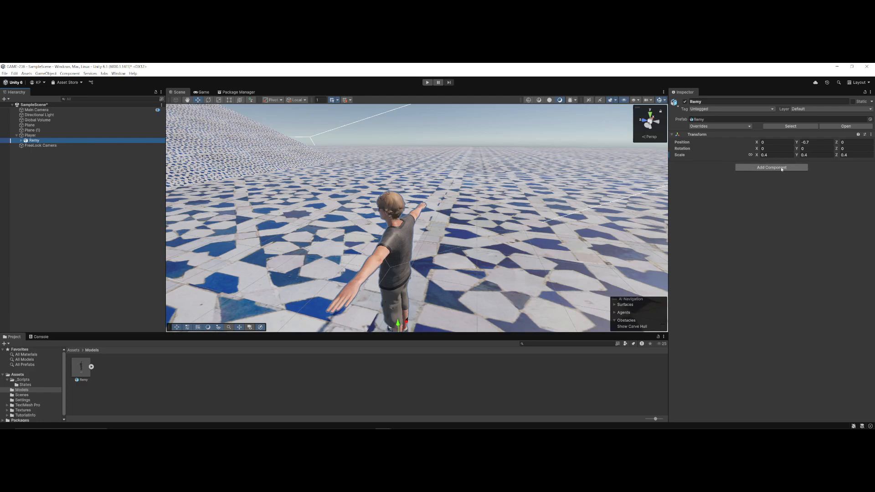
click(773, 155)
text(0.37)
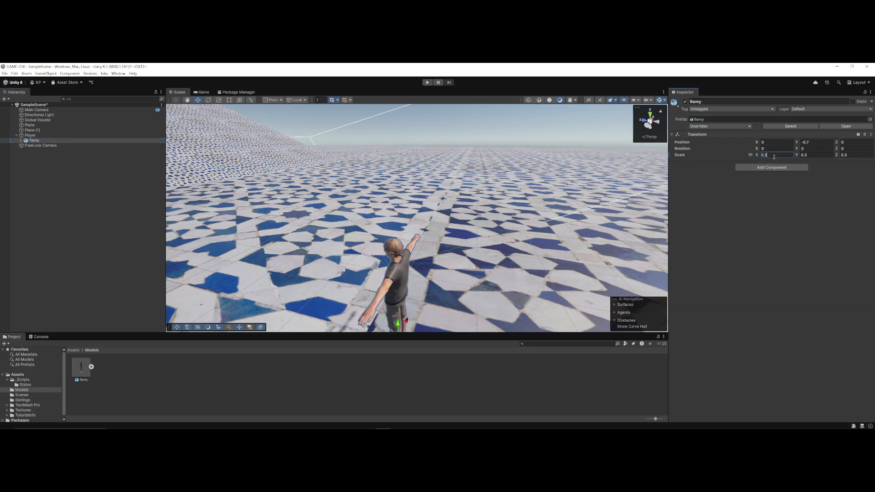
Inspect Remy's fit inside the Player's controller capsule from several sides and save the scene.
click(30, 135)
key(w)
right_drag(337, 182, 281, 189)
key(d)
right_drag(458, 172, 371, 182)
key(s)
key(d)
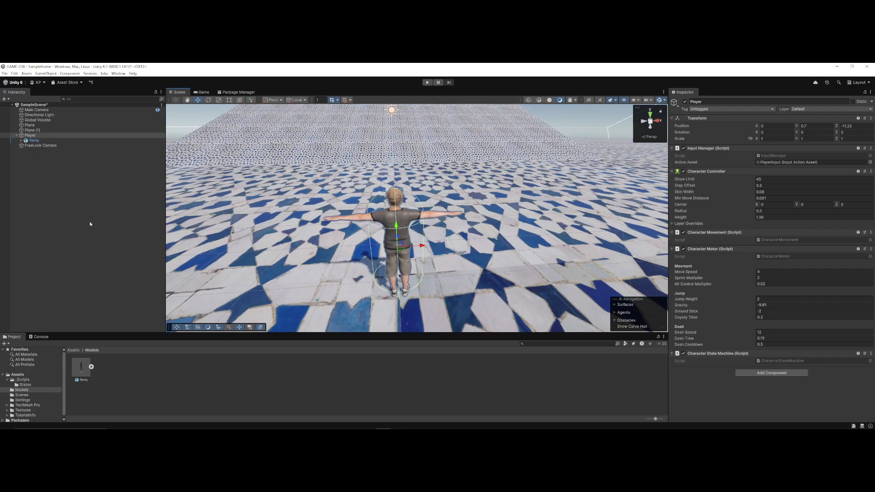
key(ctrl+s)
Play-test the scene by walking and jumping with Remy across the tiled slope, and stop play mode.
click(427, 82)
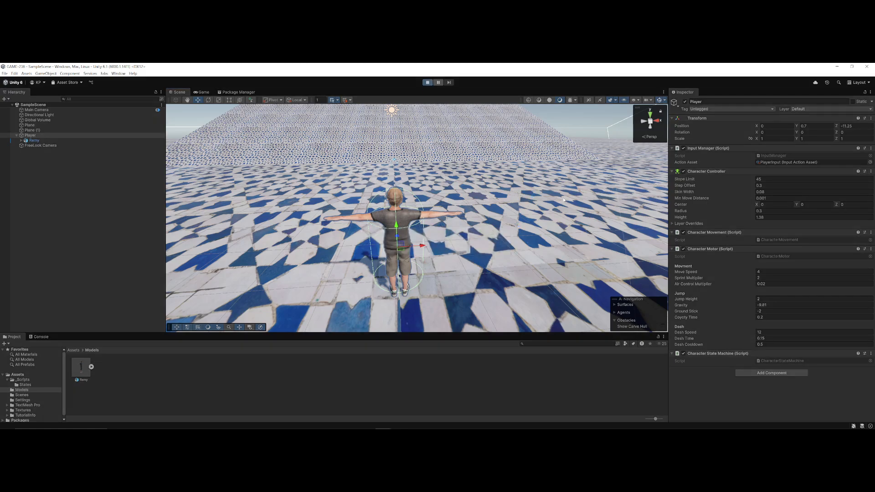
key(w)
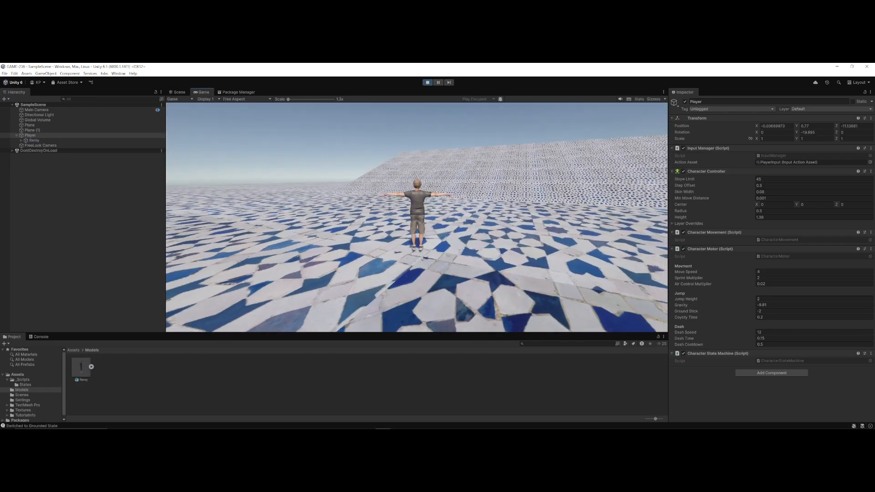
key(w)
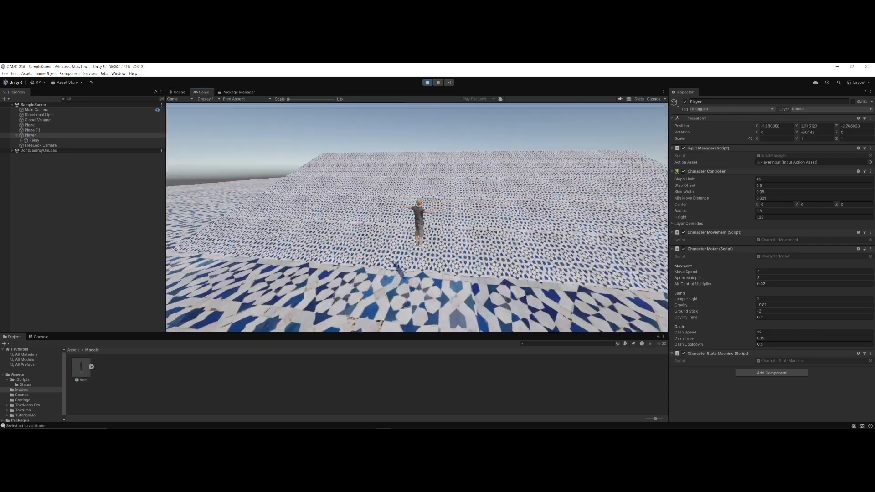
key(w)
key(space)
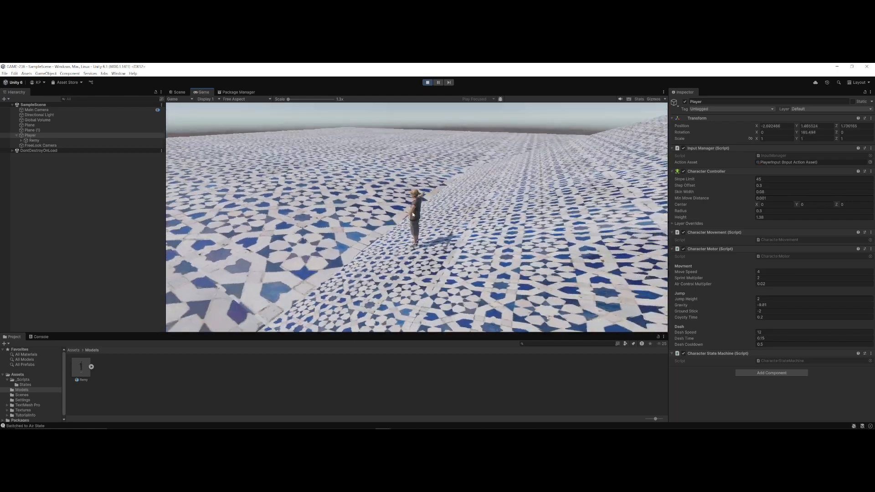
key(Escape)
click(428, 82)
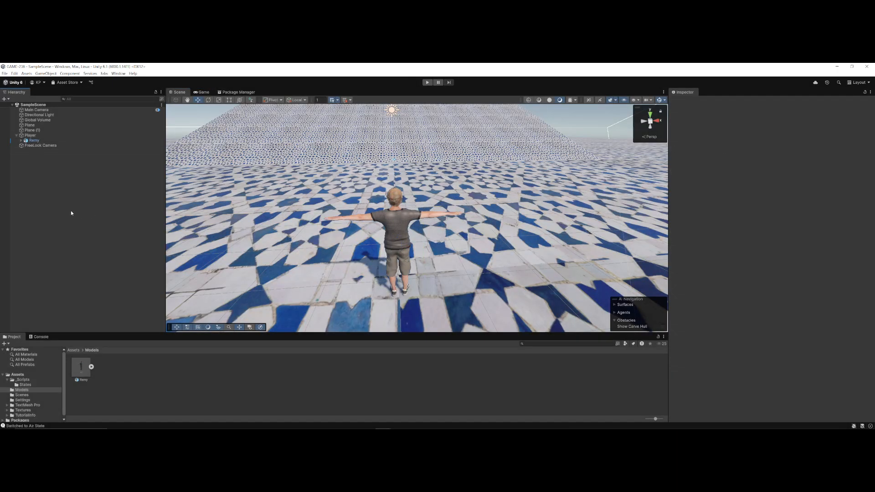
Create a new folder named Animations inside Assets and open it.
click(76, 350)
right_click(337, 391)
mouse_move(371, 254)
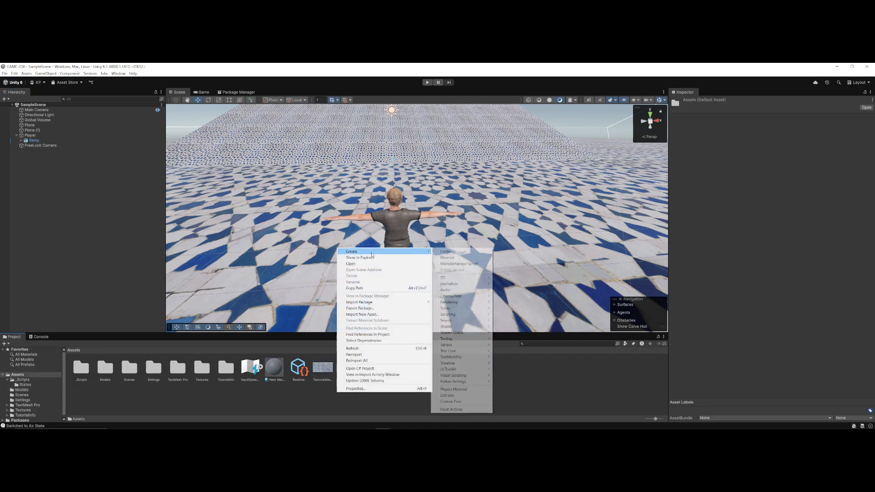
click(443, 252)
text(Ar)
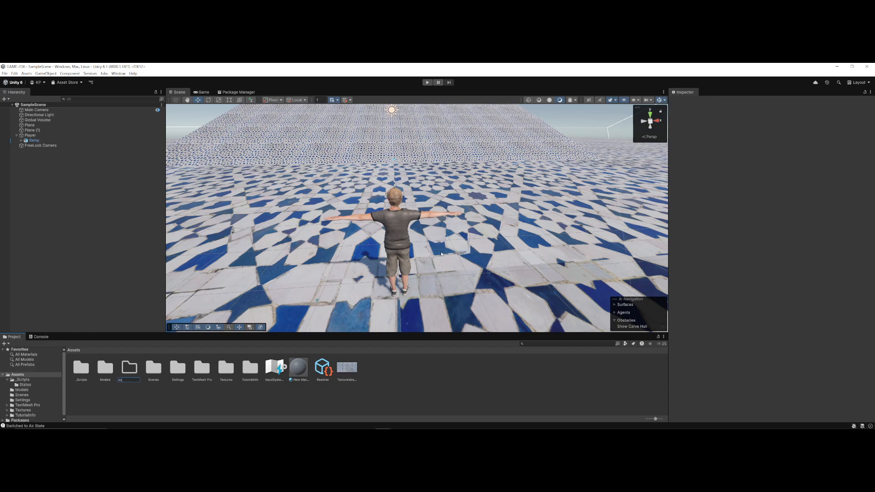
text(imations)
key(Return)
key(Return)
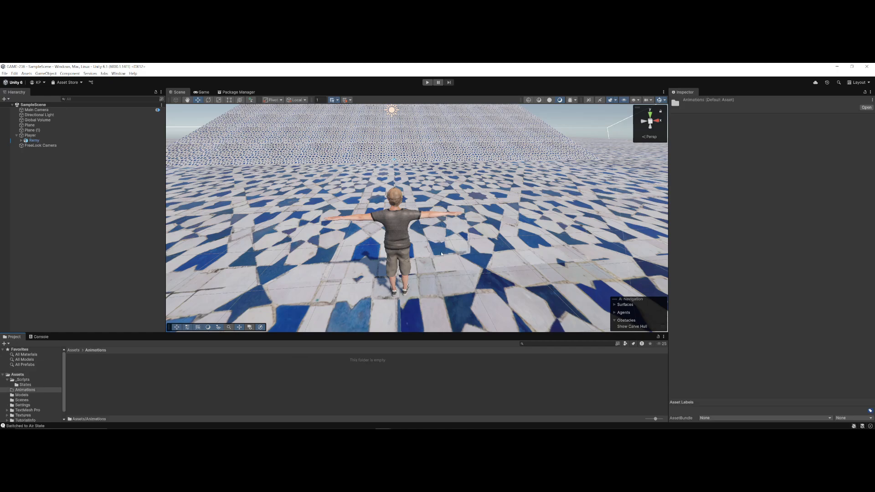
click(467, 364)
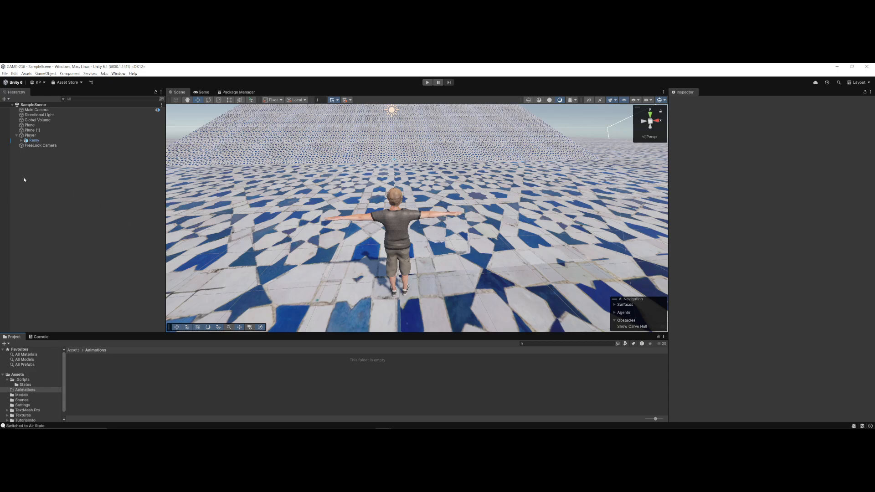
key(super+Tab)
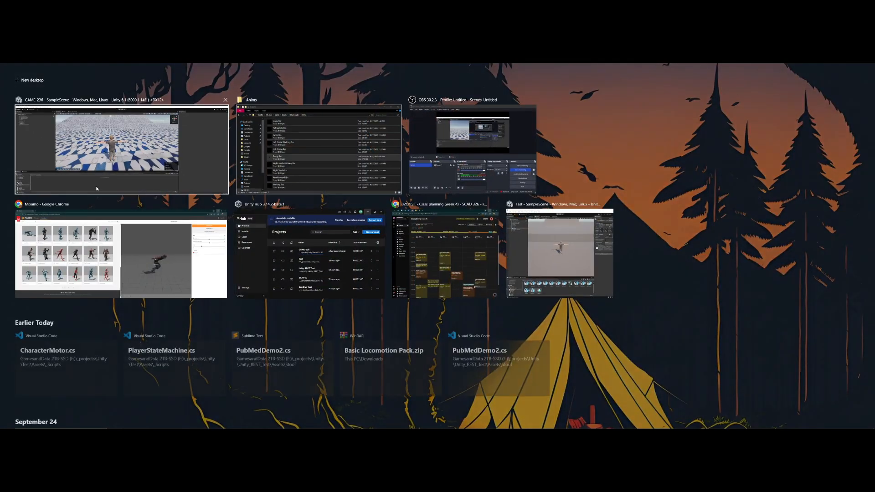
key(Escape)
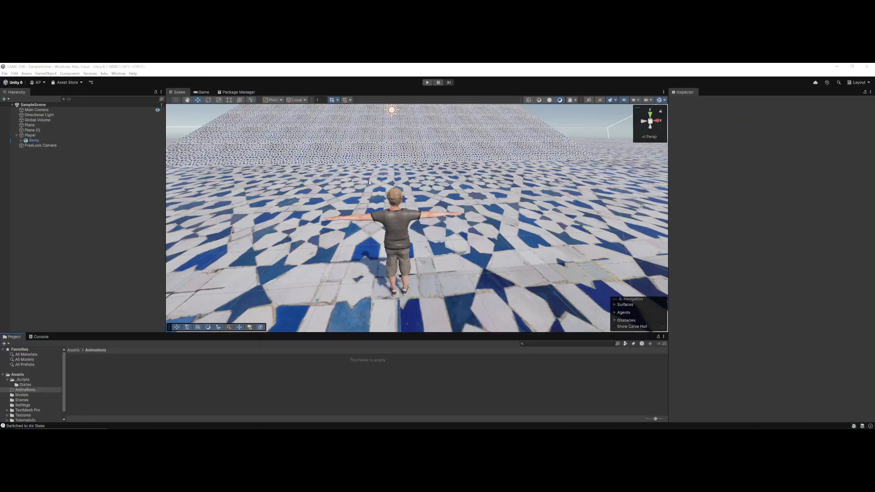
key(super+Tab)
key(Escape)
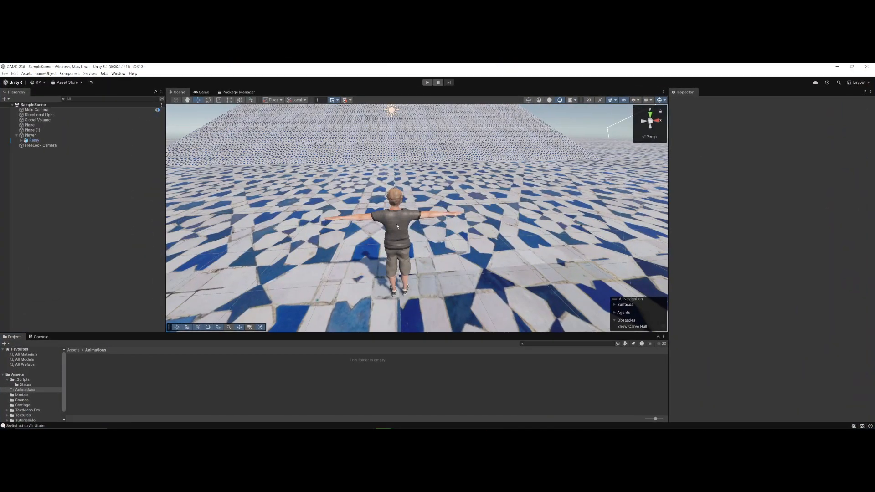
Import every FBX file from the Downloads Anims folder except Remy.fbx into the project's Animations folder.
key(super+Tab)
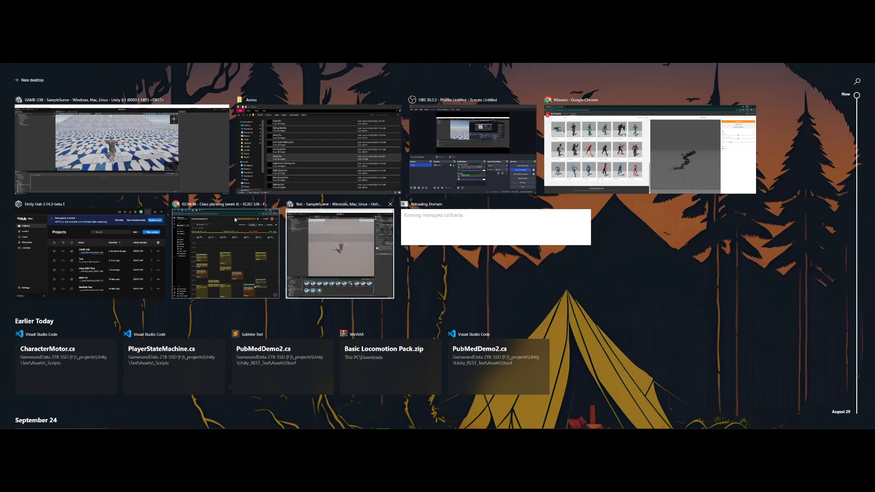
click(332, 133)
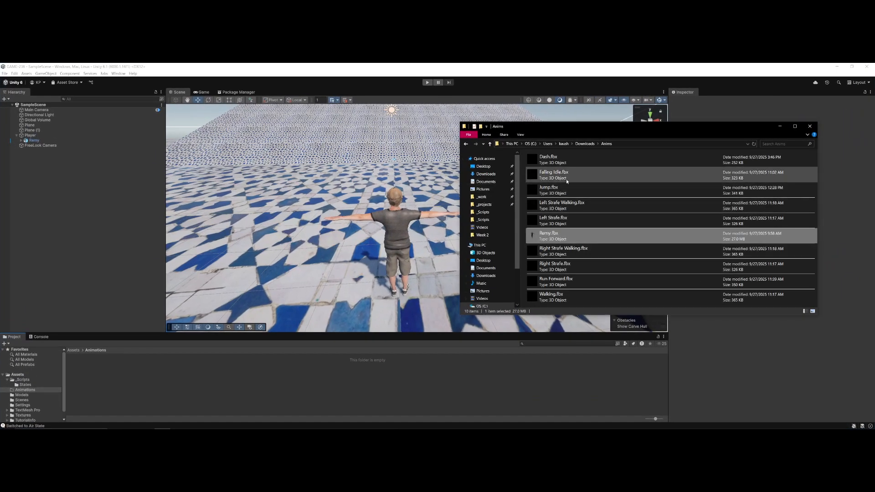
key(ctrl+a)
key(alt+Tab)
click(609, 77)
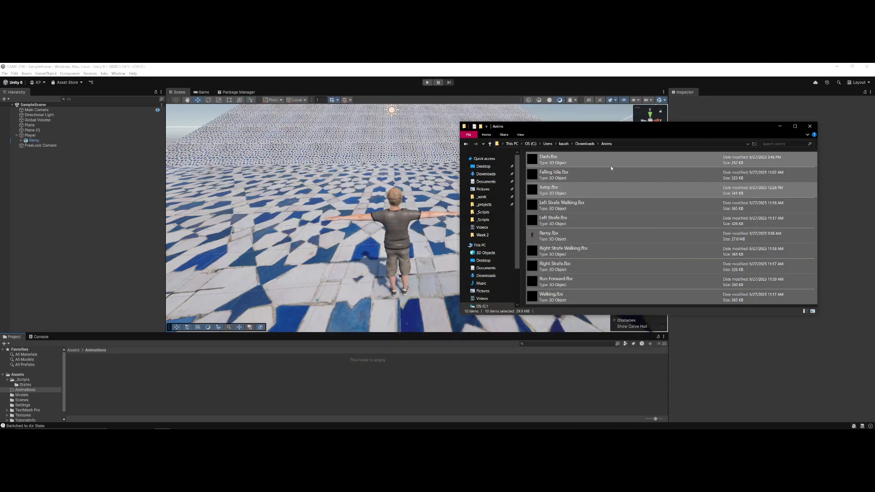
ctrl+click(567, 236)
drag(553, 225, 215, 386)
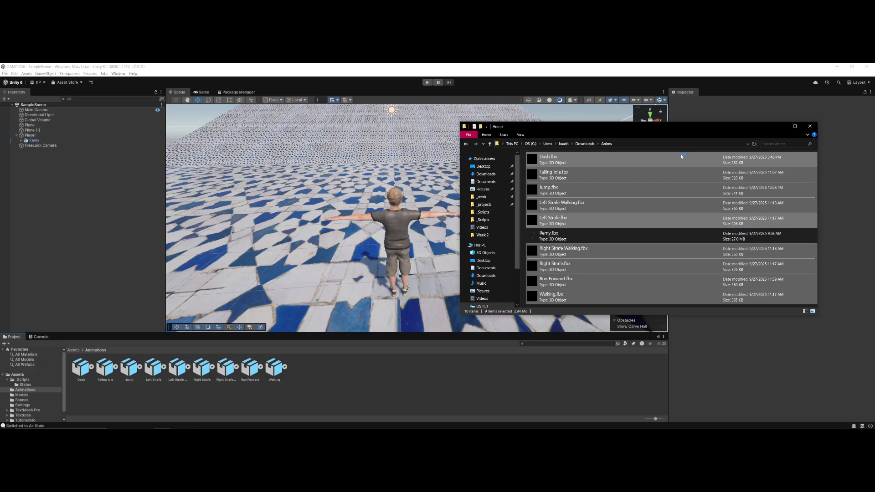
click(349, 402)
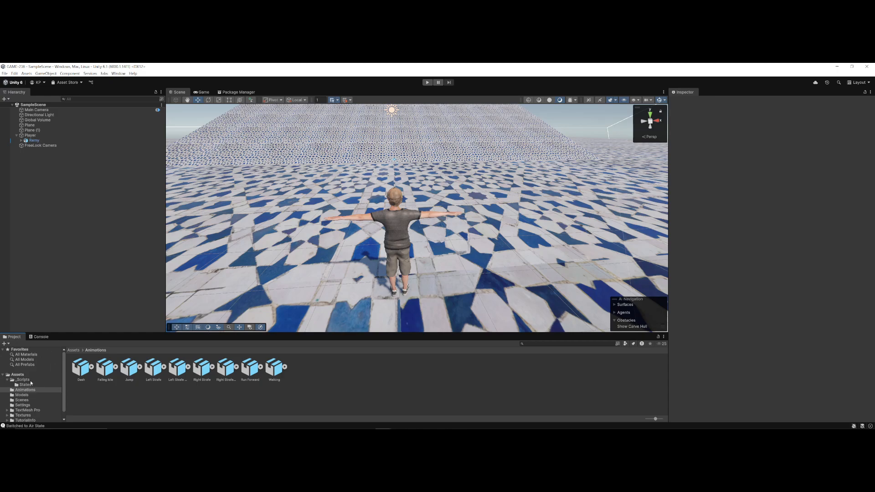
Open the rig import settings of the Remy model in the Models folder and set Avatar Definition to Create From This Model.
click(22, 395)
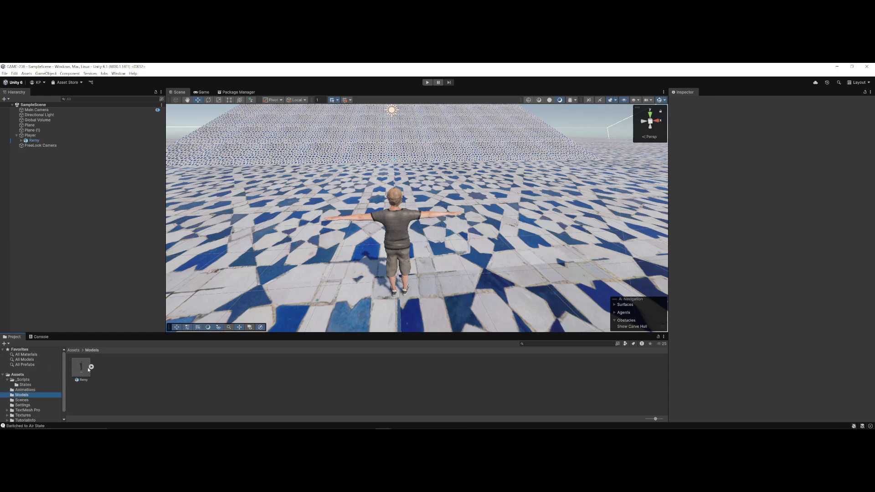
click(82, 368)
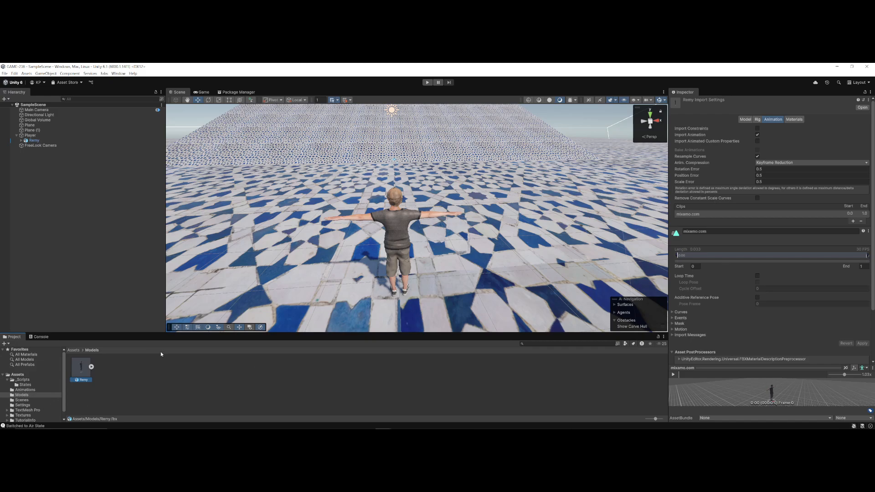
click(745, 119)
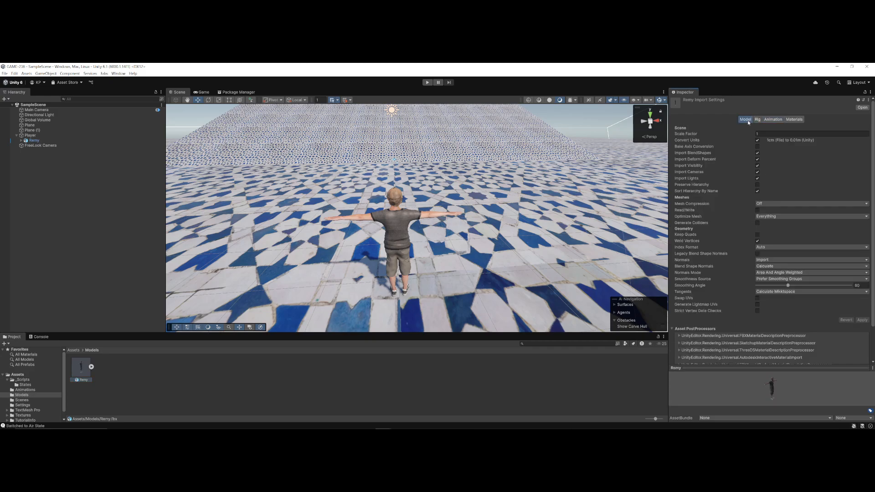
click(773, 119)
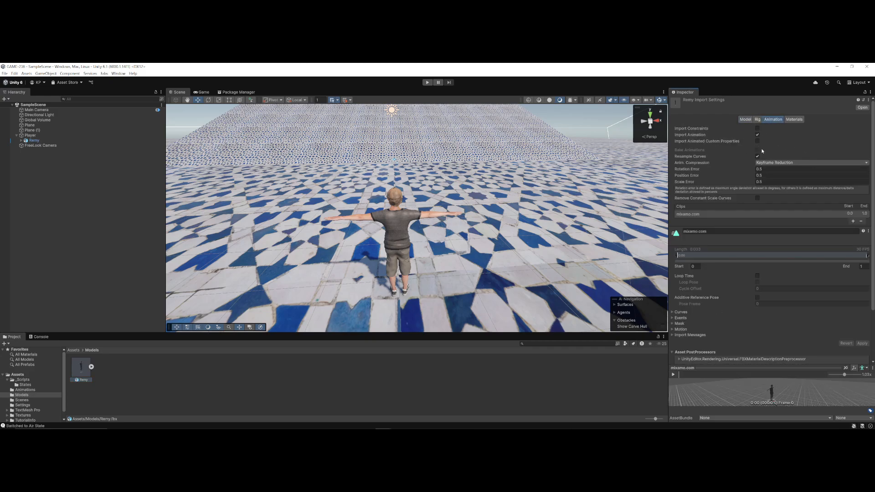
click(757, 120)
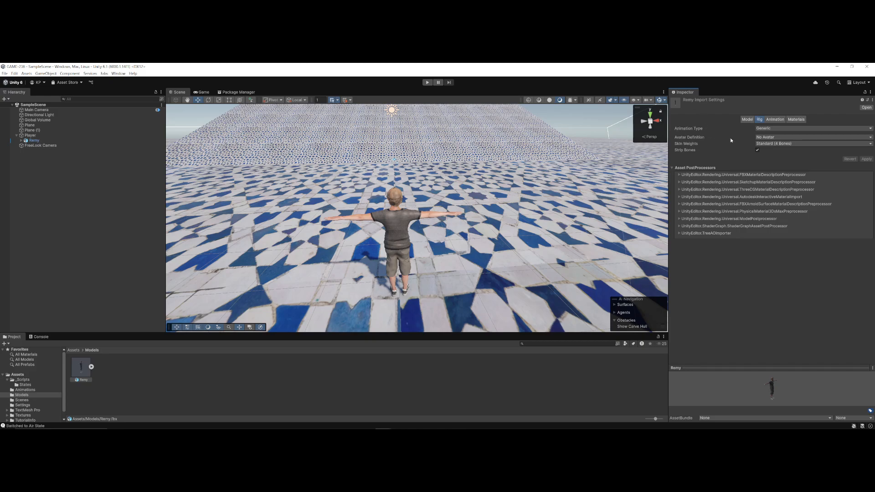
click(769, 138)
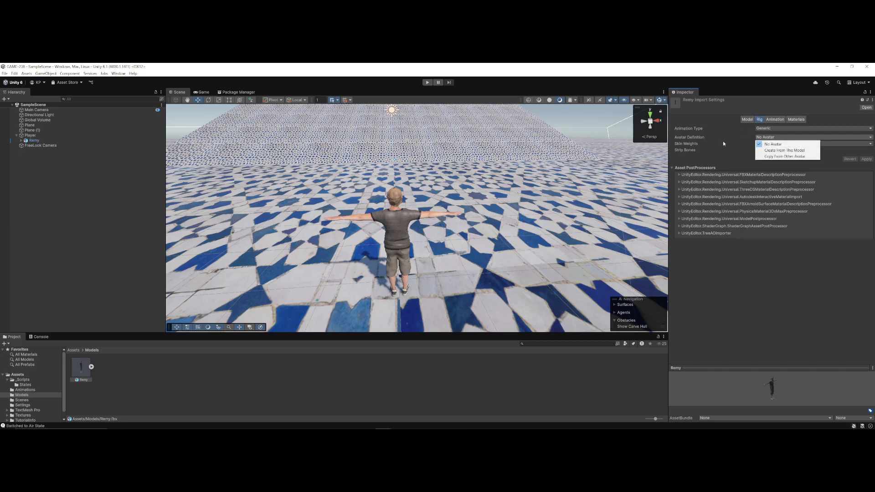
click(767, 150)
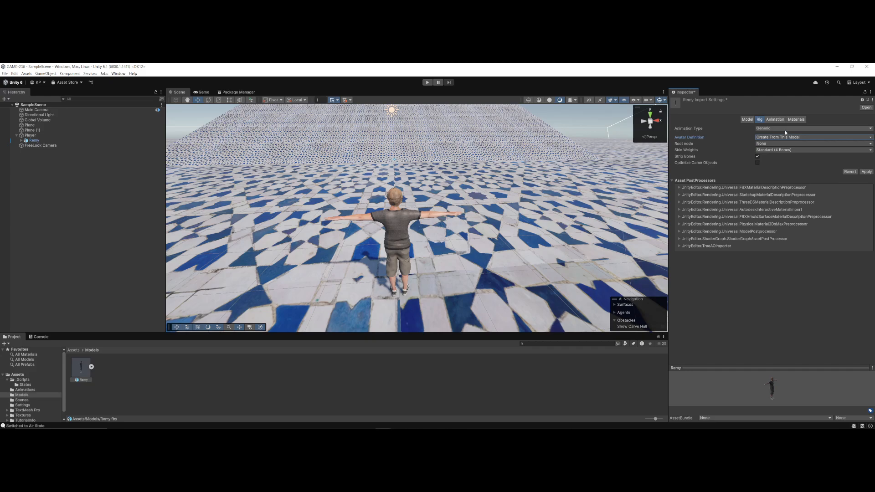
Set Remy's Animation Type to Humanoid, apply the rig settings, and expand the model's sub-assets.
click(784, 130)
click(778, 154)
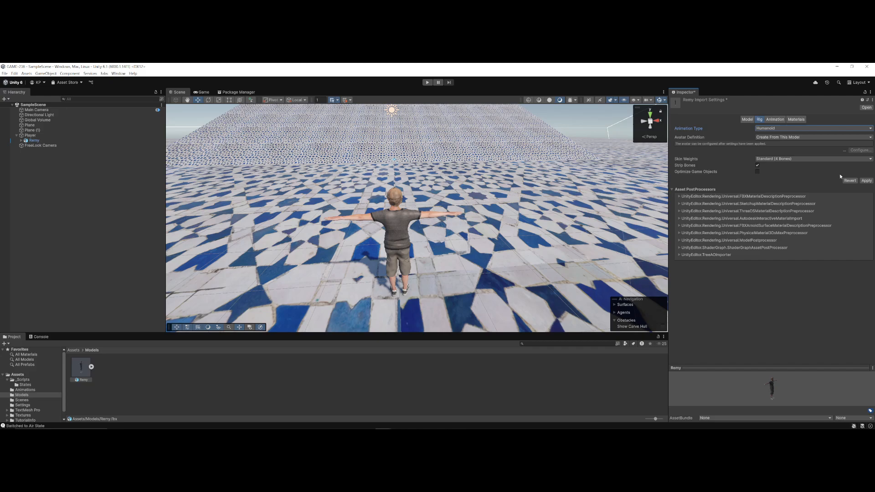
click(865, 181)
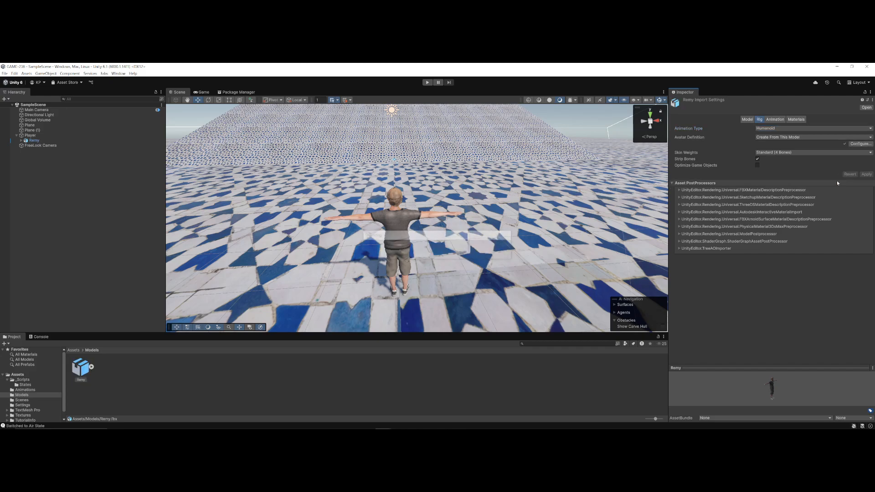
click(91, 367)
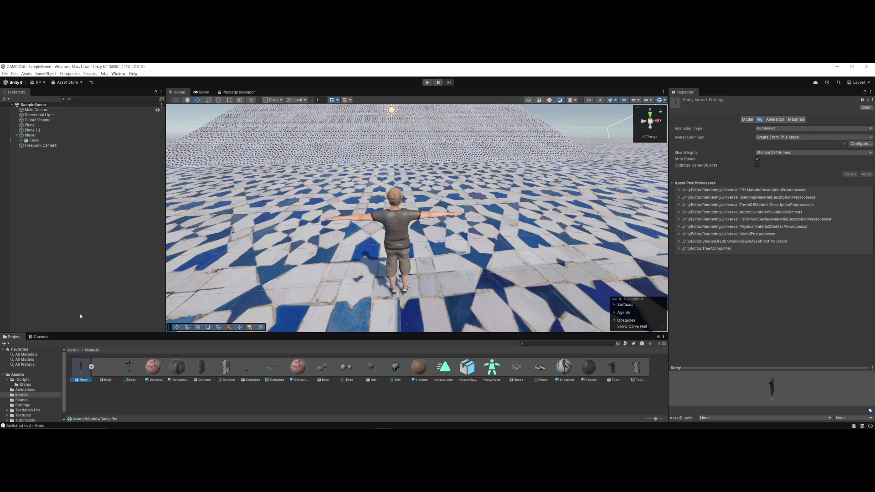
Select all the imported files from Dash to Walking in the Animations folder and set their Animation Type to Humanoid.
click(41, 388)
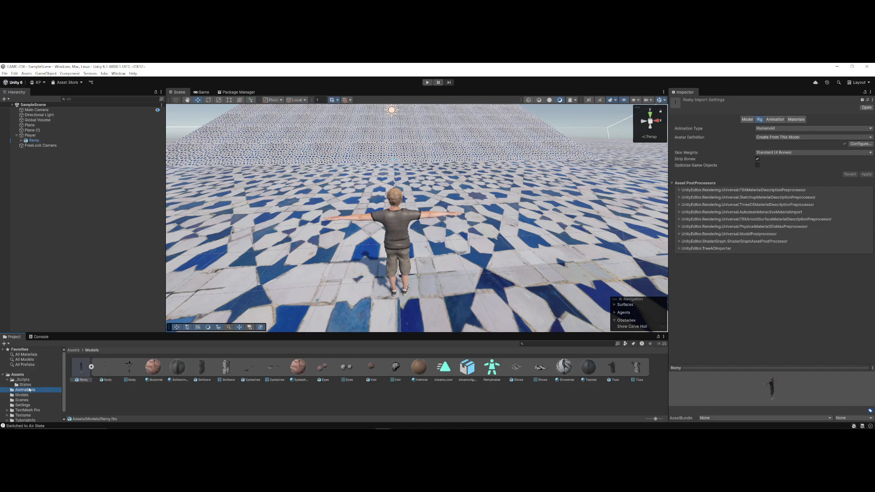
click(422, 391)
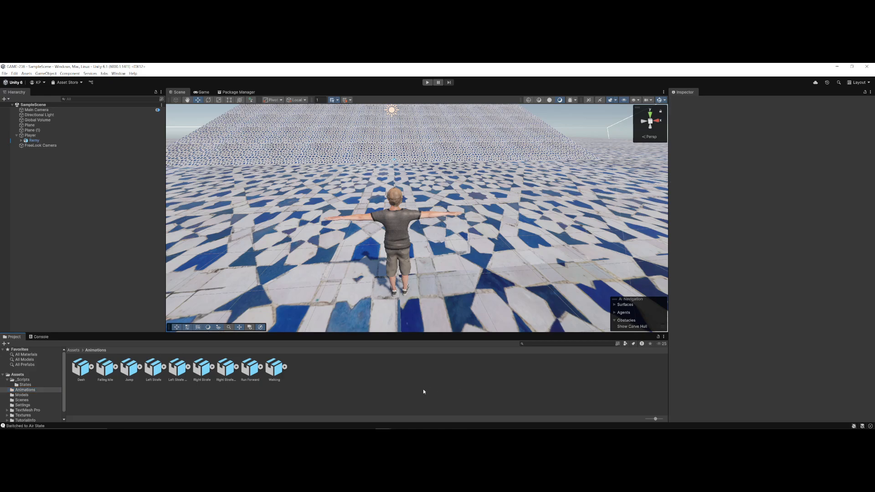
click(78, 369)
shift+click(286, 366)
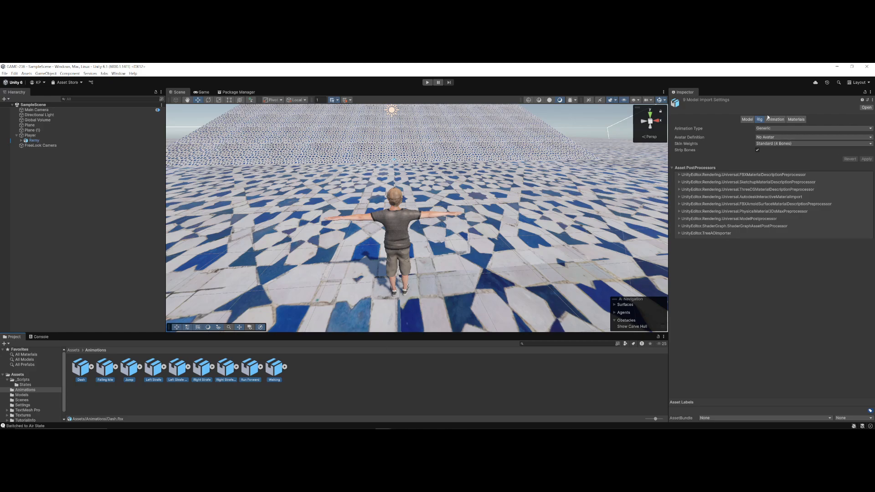
click(761, 128)
click(777, 154)
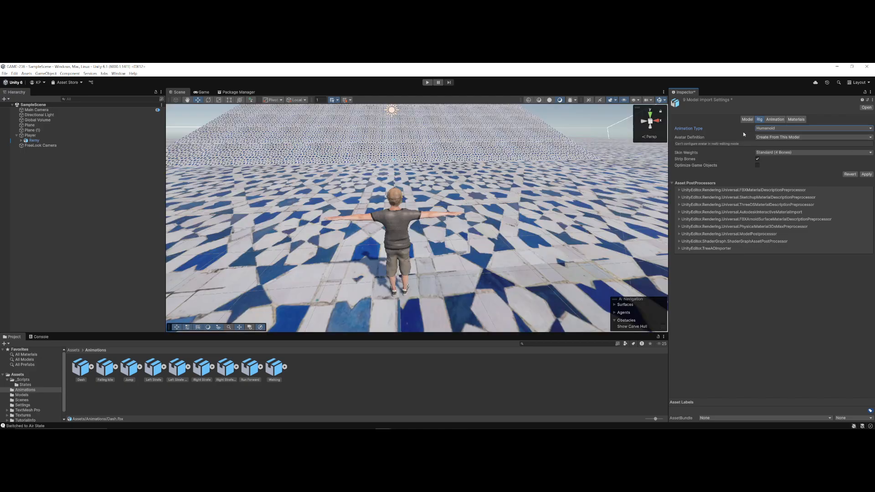
Set the selected animations' Avatar Definition to Copy From Other Avatar with RemyAvatar as the source, and apply it.
click(779, 137)
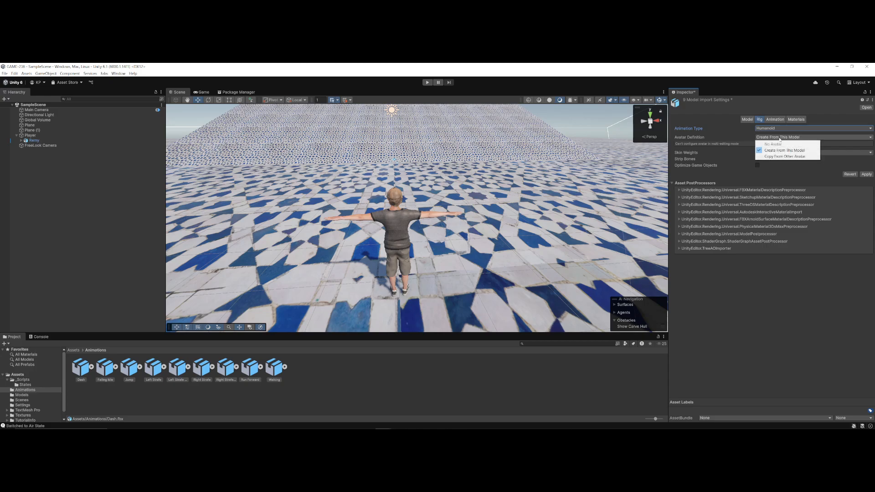
click(777, 155)
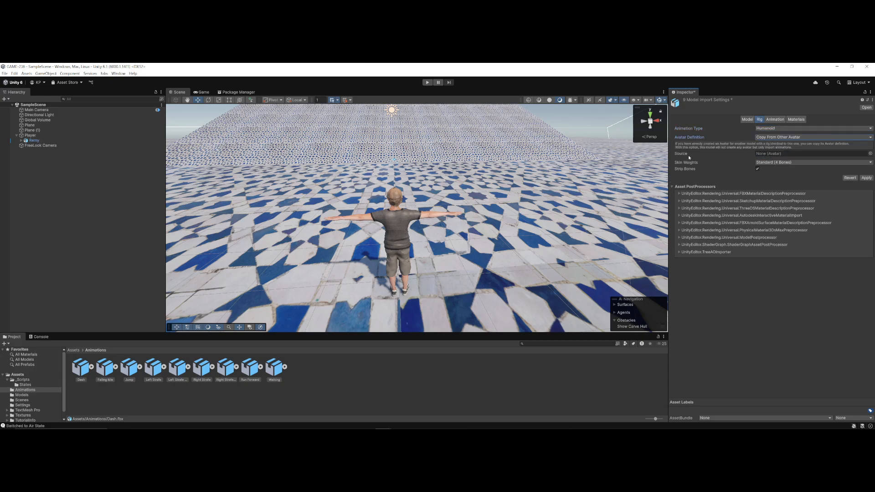
click(870, 153)
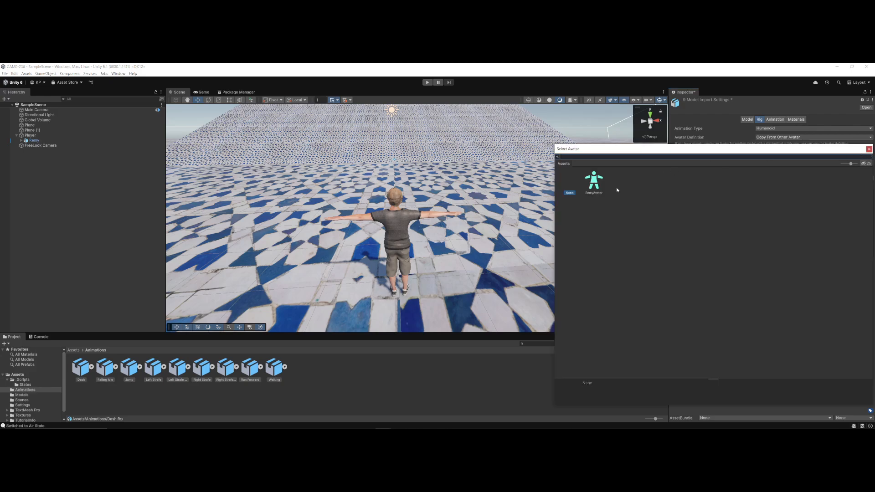
double_click(599, 182)
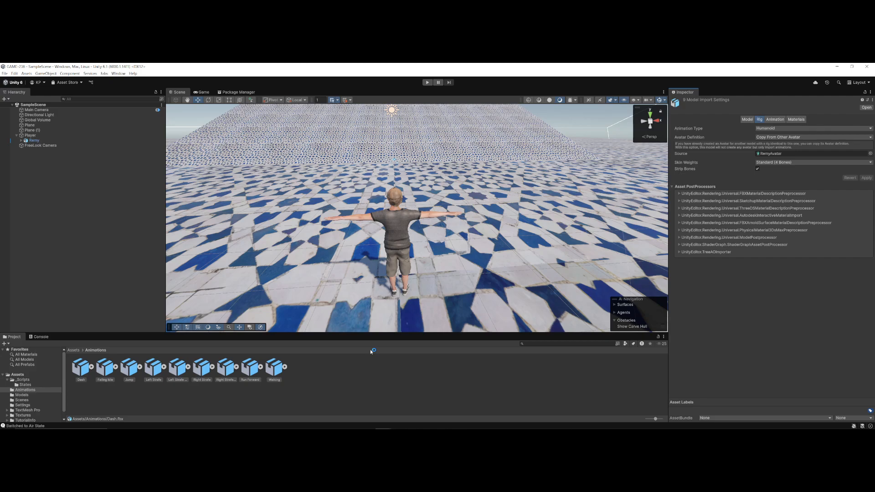
click(337, 396)
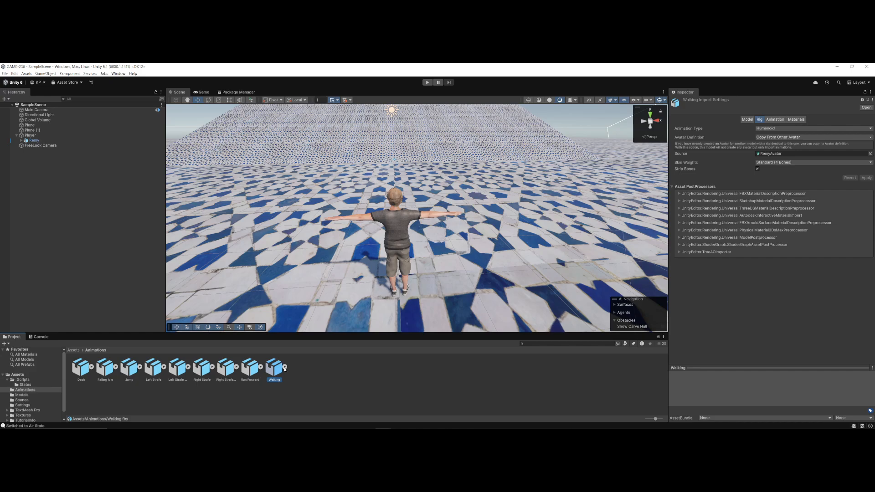
Check the rig import settings of each animation file individually, from Run Forward back to Dash.
click(245, 370)
click(235, 370)
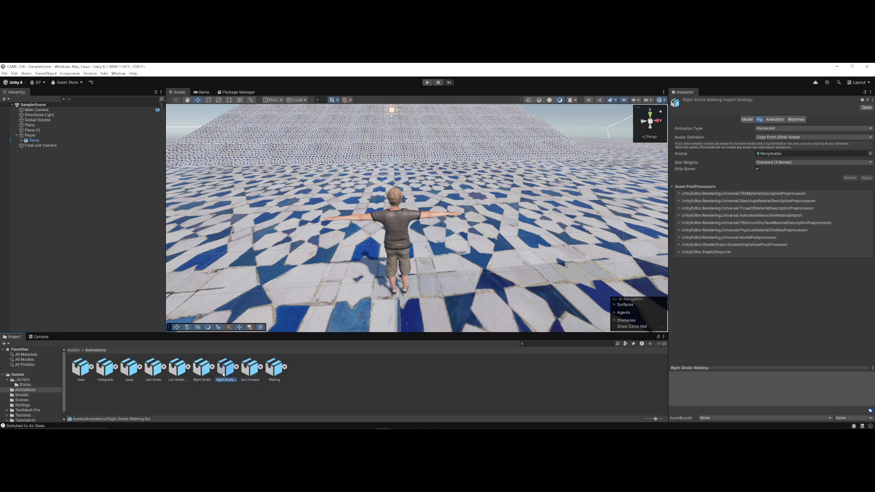
key(super+Tab)
click(297, 233)
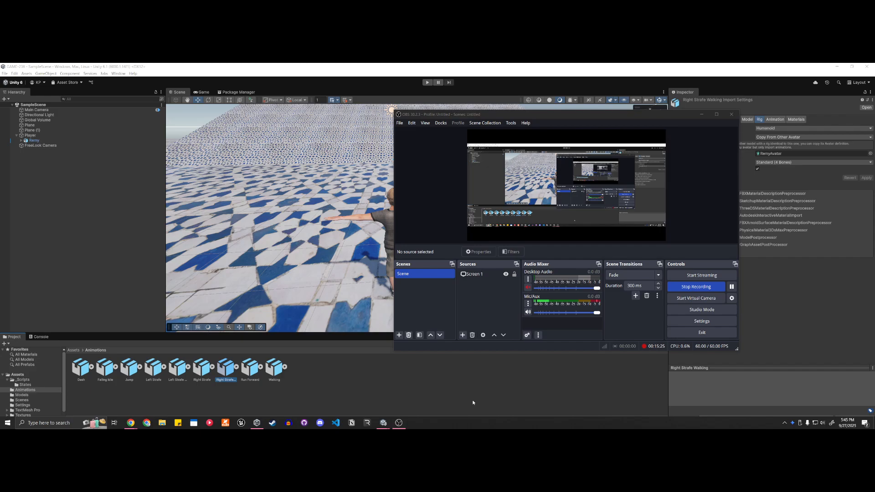
click(473, 402)
click(205, 368)
click(180, 371)
click(158, 371)
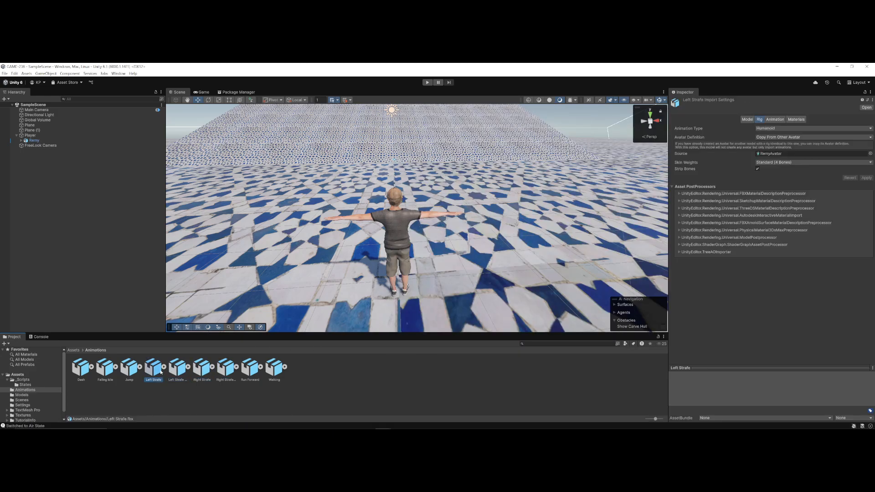
click(133, 370)
click(108, 368)
click(84, 366)
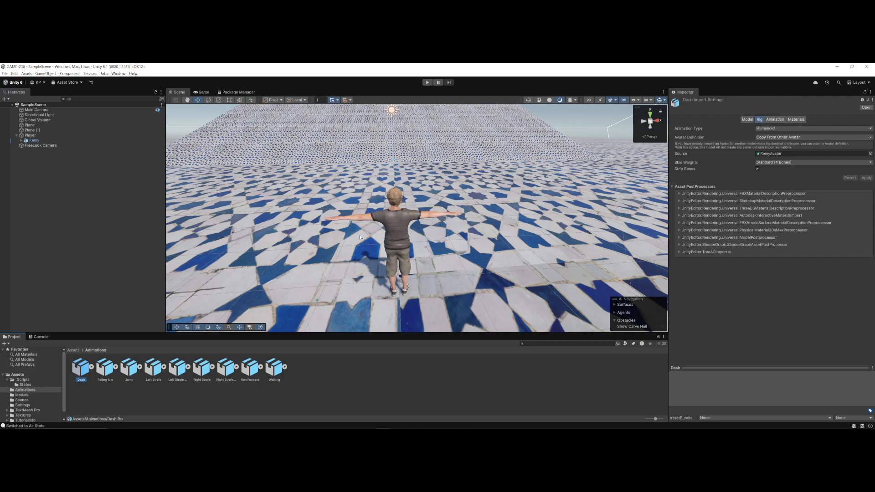
Open the Left Strafe Walking file's animation import settings, enlarge its preview, and play the clip.
click(171, 376)
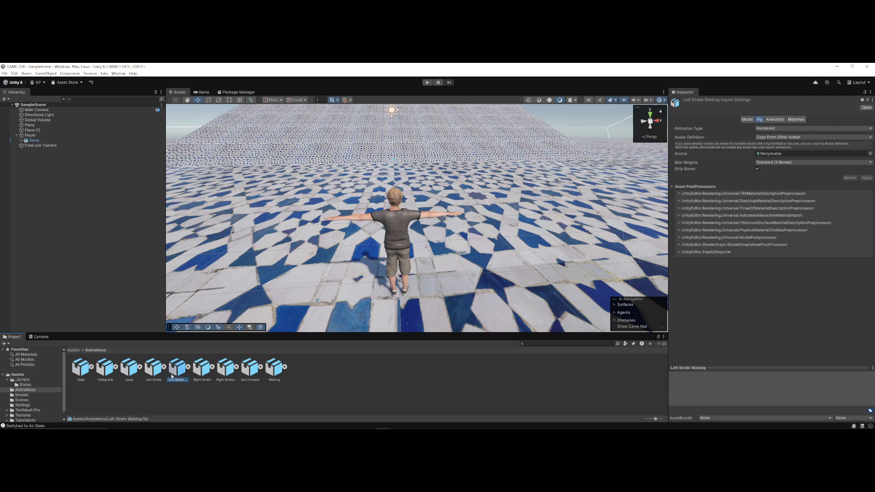
click(774, 119)
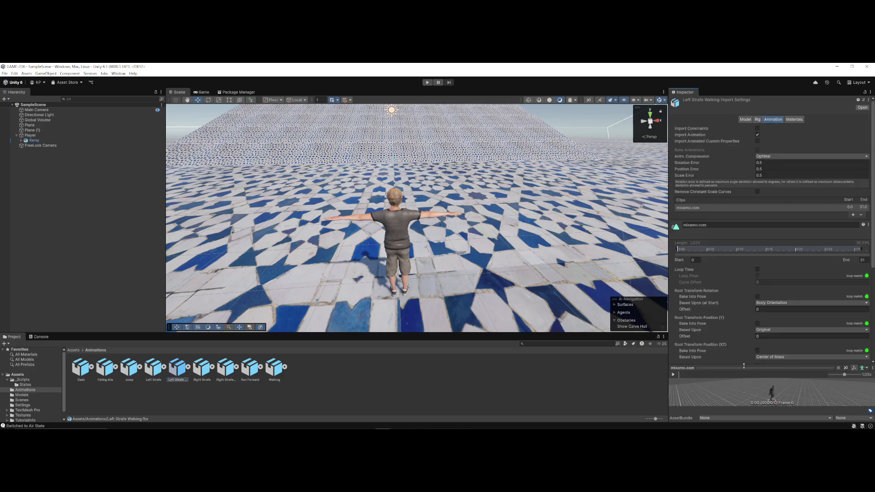
drag(743, 368, 743, 224)
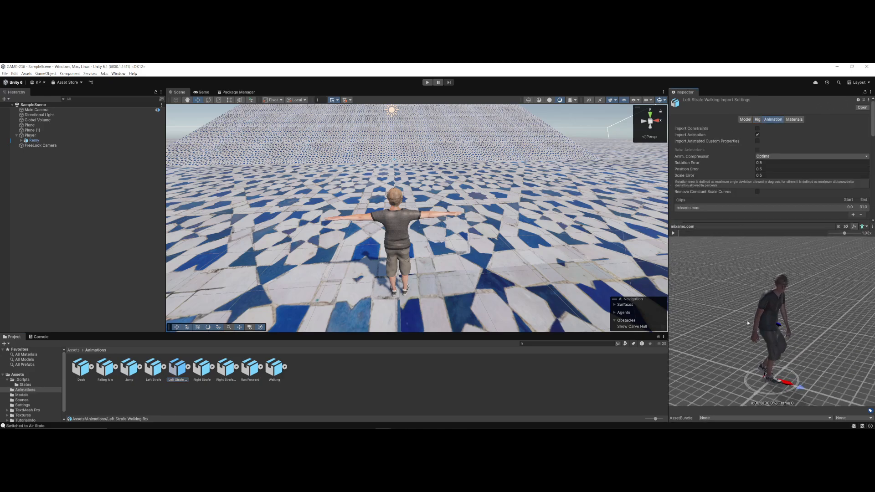
click(672, 233)
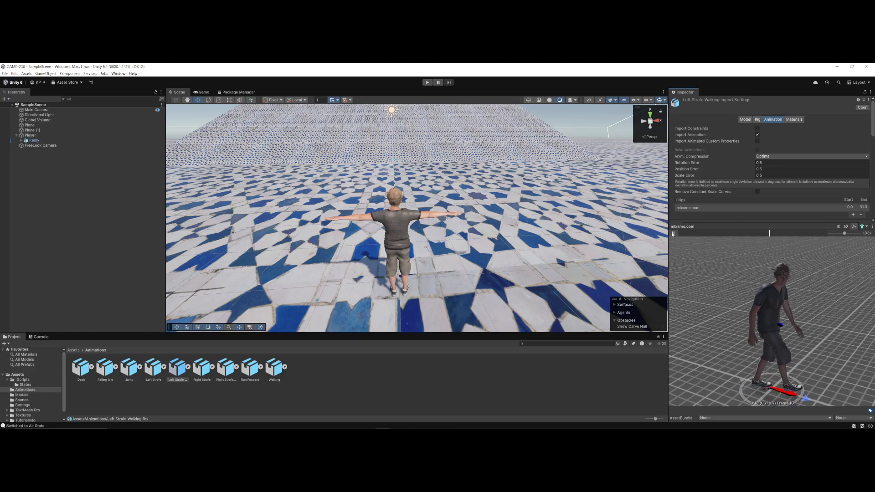
Shrink the enlarged preview and inspect the animation clips inside the Dash and Left Strafe Walking files.
drag(731, 224, 731, 329)
click(272, 401)
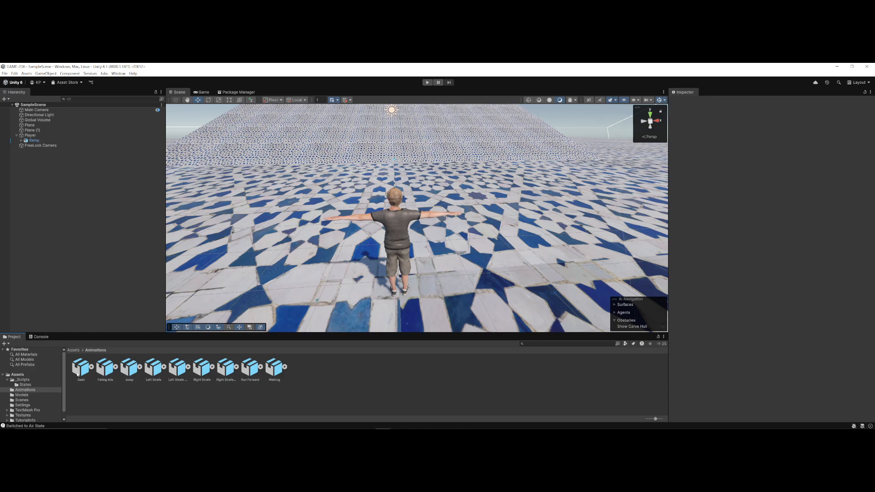
click(80, 369)
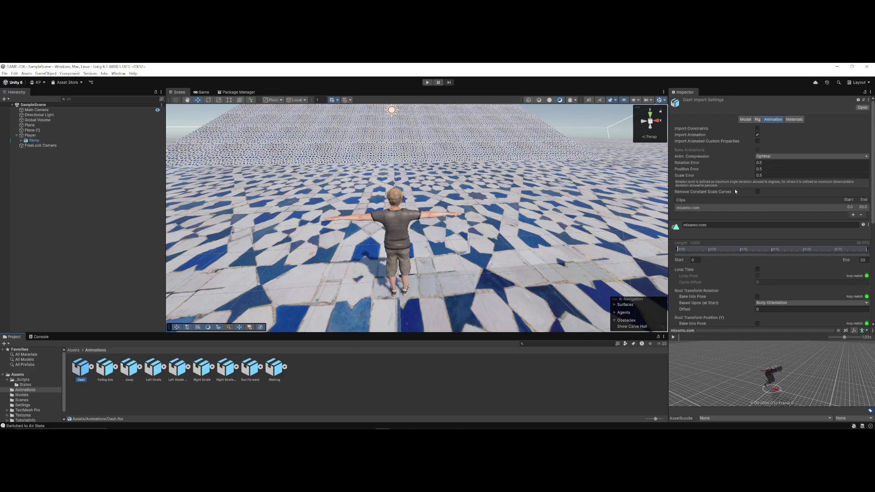
click(774, 120)
click(688, 225)
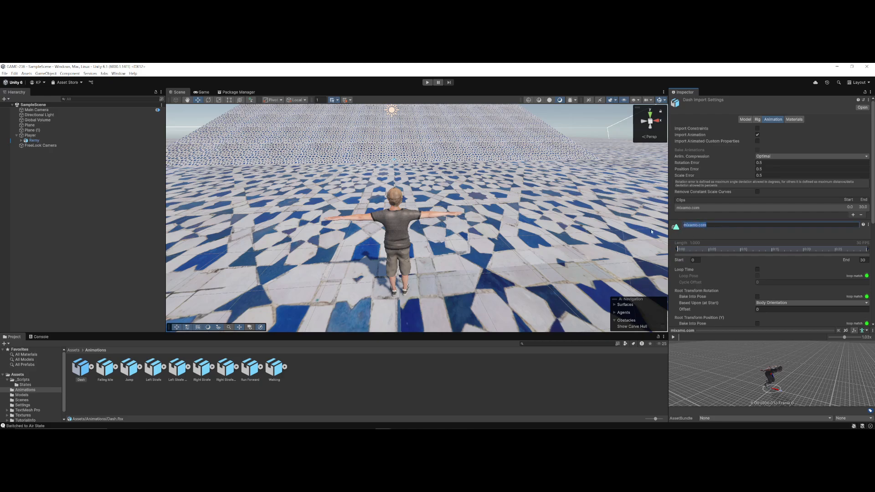
click(177, 366)
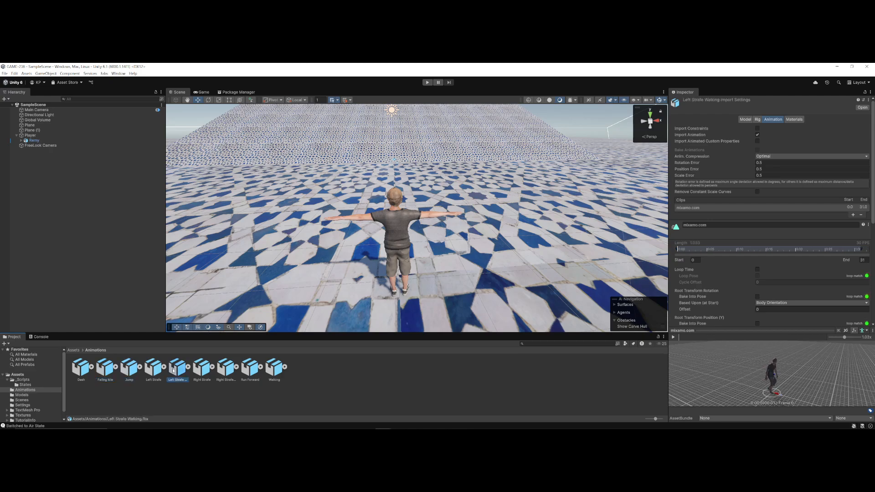
click(188, 367)
click(188, 366)
Rename the Dash file's mixamo.com clip to Dash and apply the change.
click(81, 367)
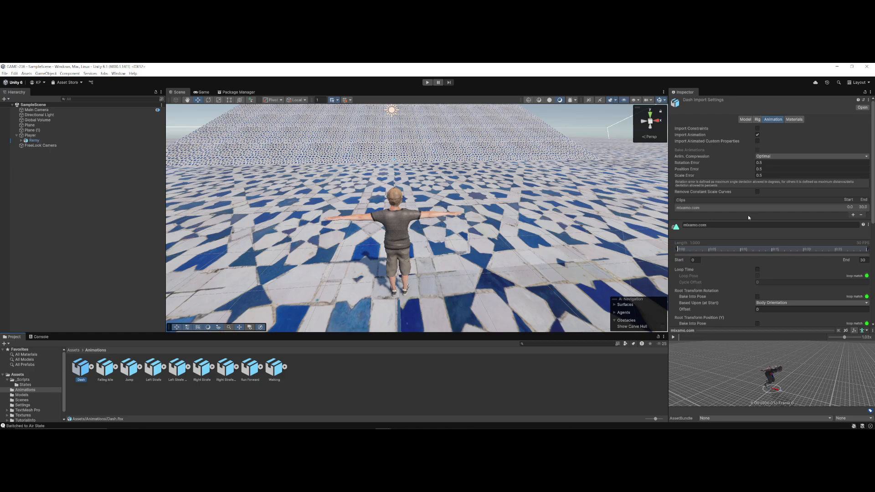
click(721, 225)
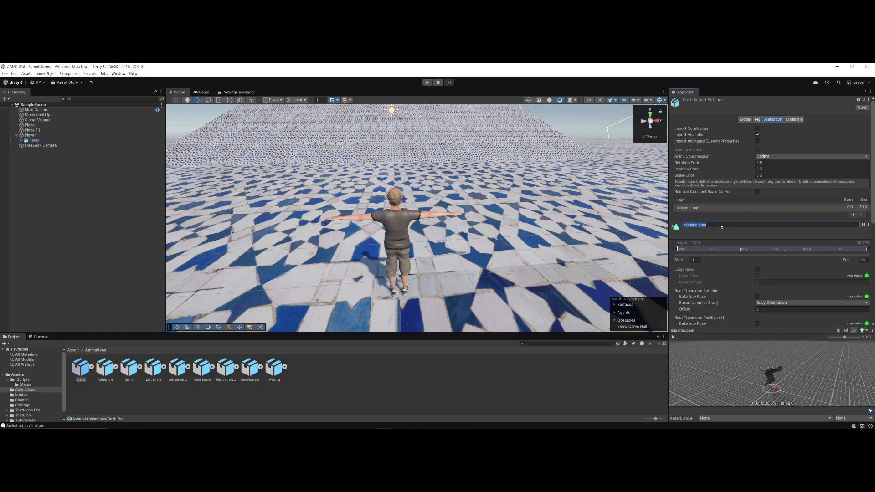
text(Dash)
key(Return)
scroll(860, 268, down, 8)
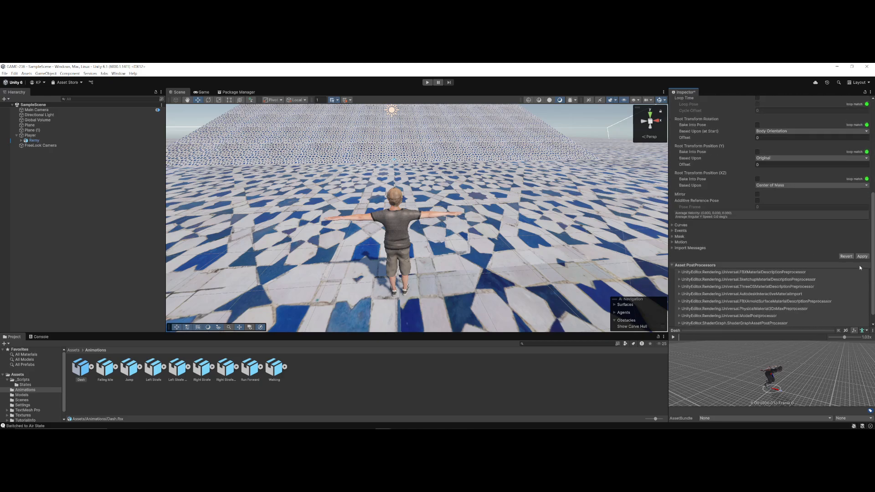
scroll(838, 266, up, 8)
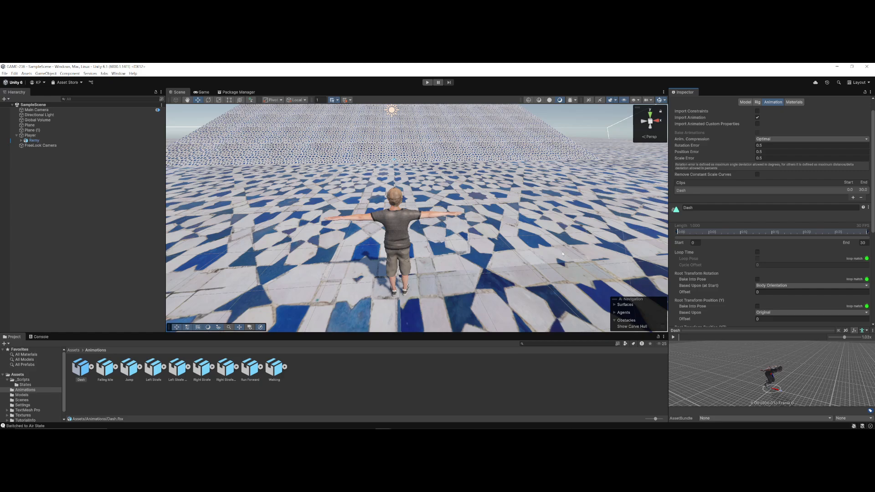
Rename the Falling Idle file's mixamo.com clip to Falling and save its import settings.
click(101, 369)
click(719, 207)
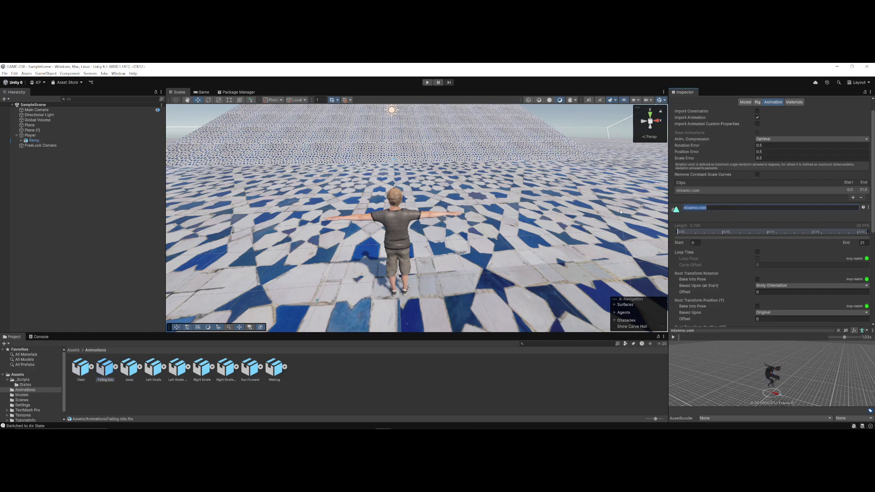
text(Falling)
click(130, 367)
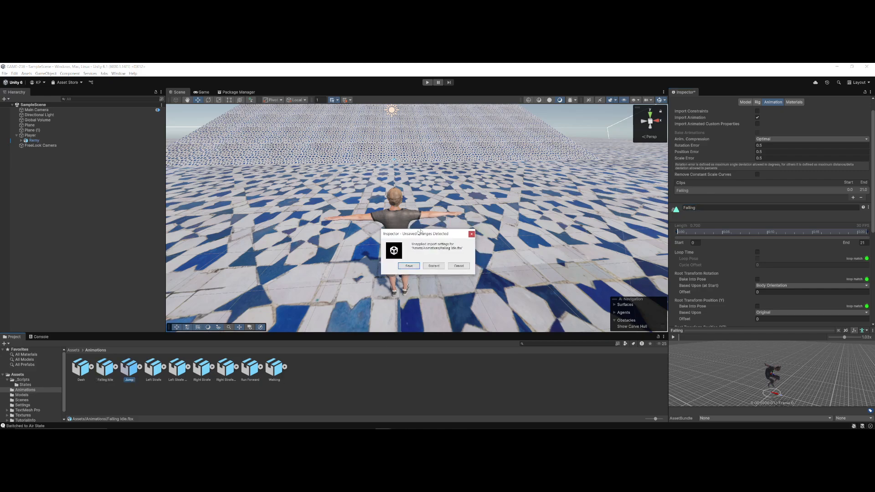
click(418, 258)
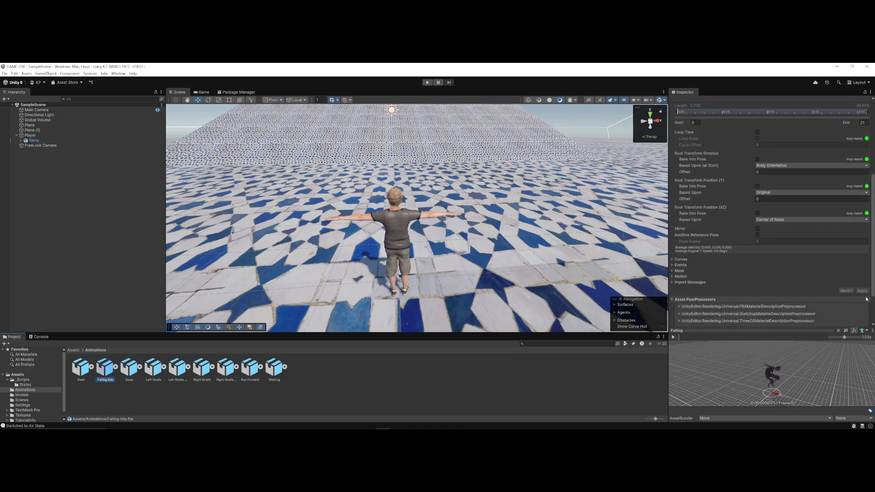
click(158, 389)
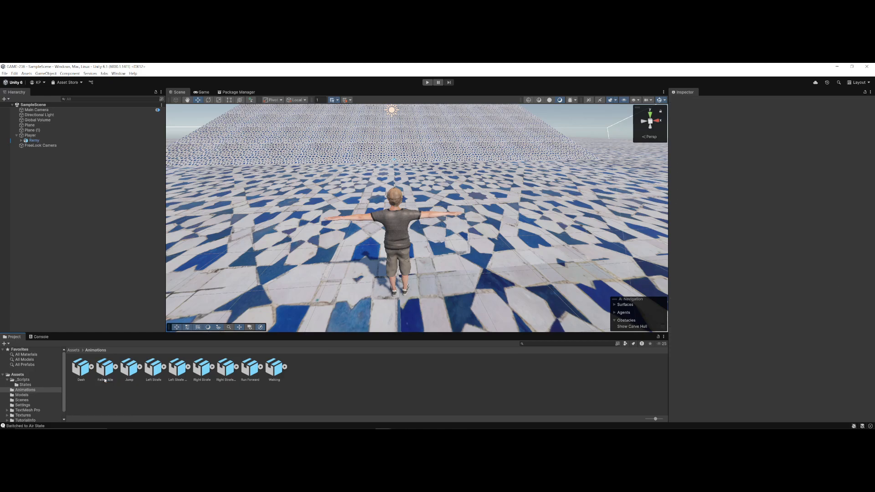
Check the clip names in the Jump and Walking animation settings and look inside the Run Forward file.
click(127, 367)
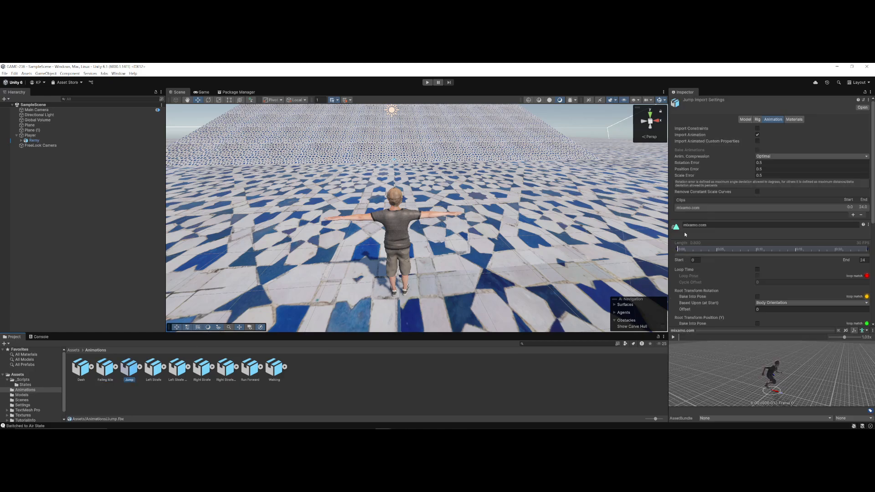
click(573, 382)
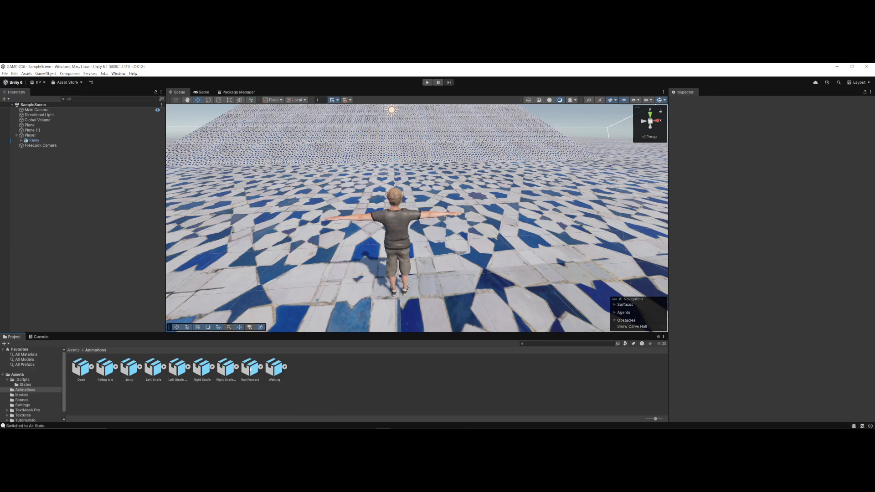
click(272, 368)
click(261, 366)
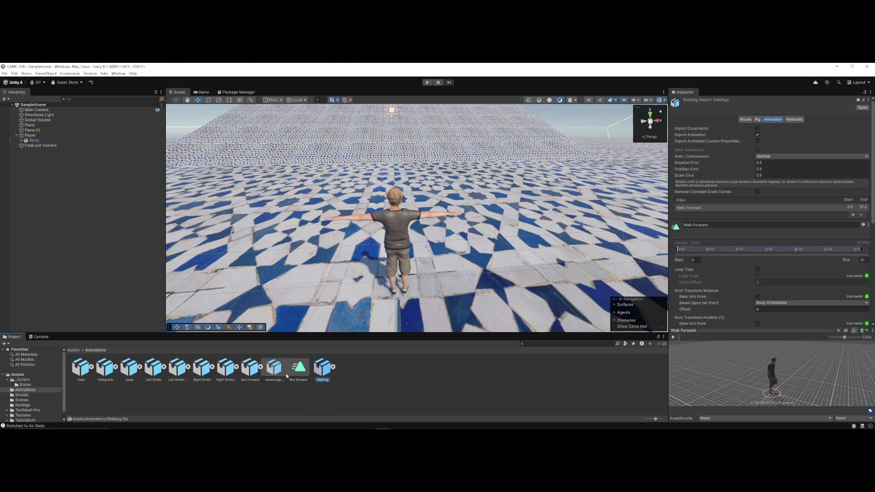
click(260, 367)
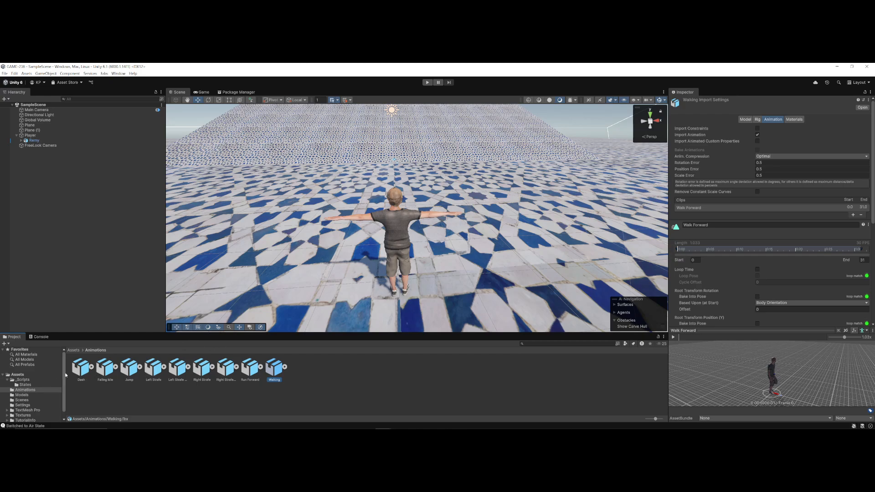
Enable Loop Time for the Dash clip and save its import settings.
click(81, 367)
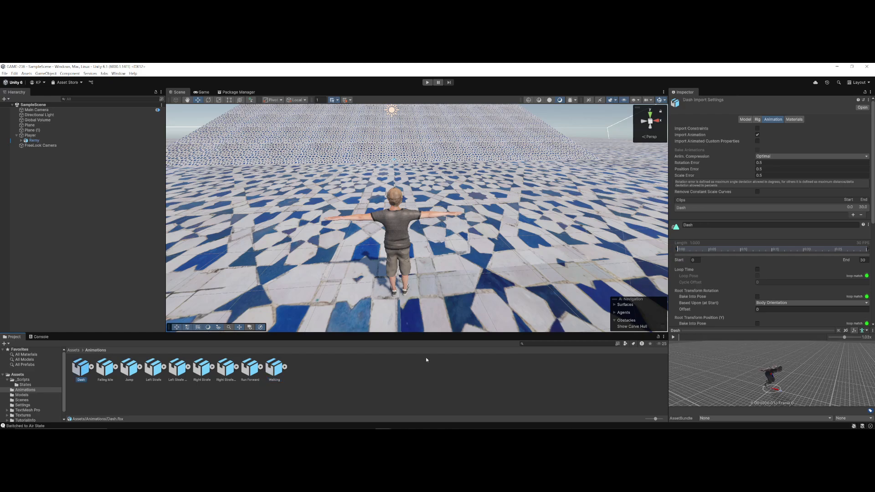
click(757, 269)
click(109, 368)
key(Return)
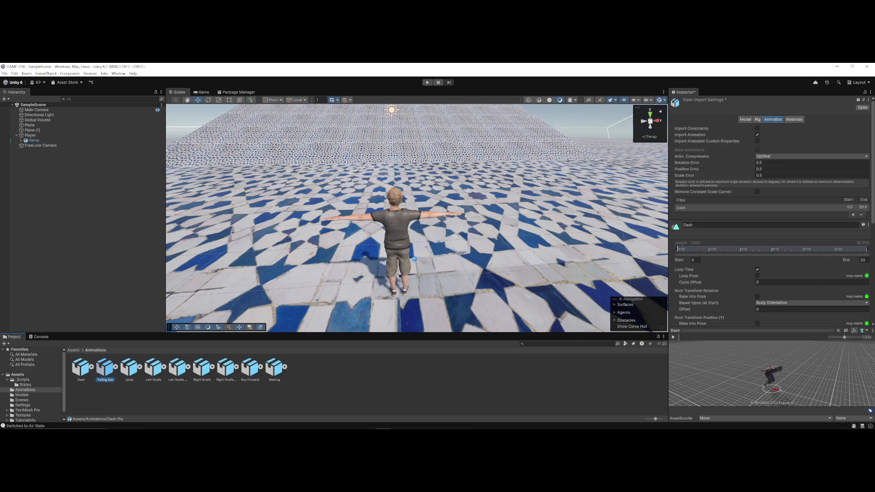
Enable Loop Time for the Falling clip of the Falling Idle file and apply it.
click(736, 269)
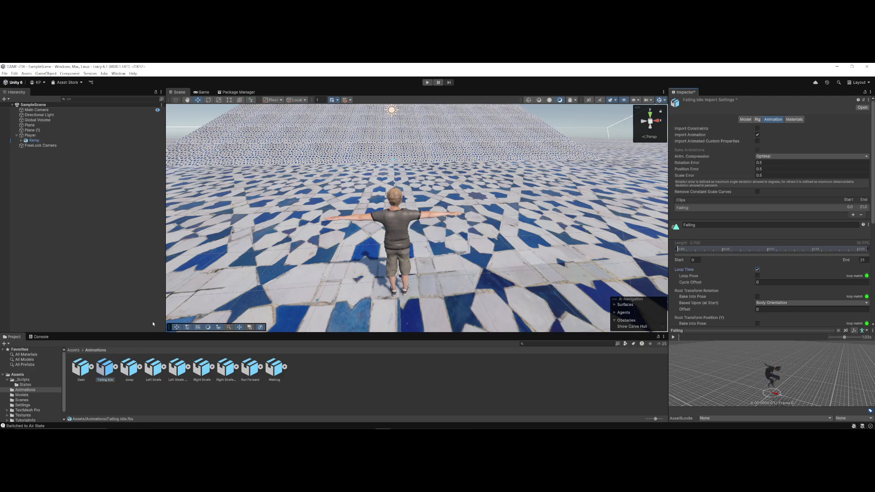
scroll(811, 294, down, 7)
click(861, 307)
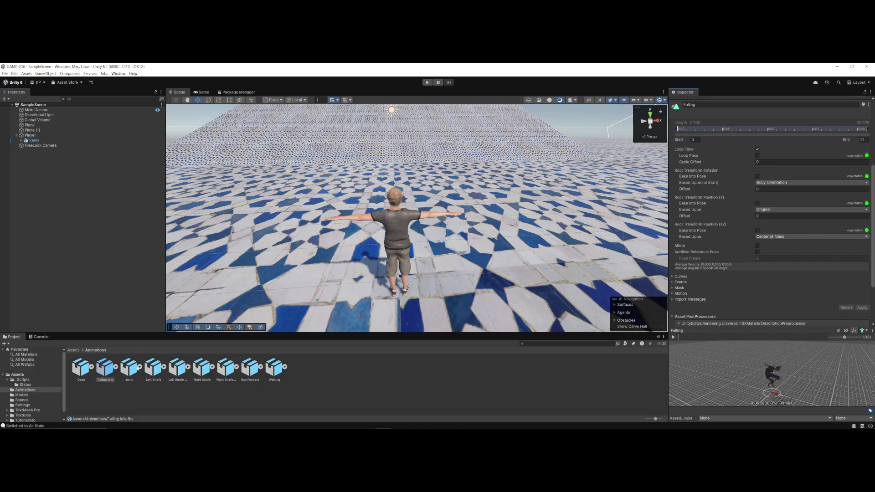
Skip the Jump file, enable Loop Time for the Left Run clip of the Left Strafe file, and apply it.
click(138, 369)
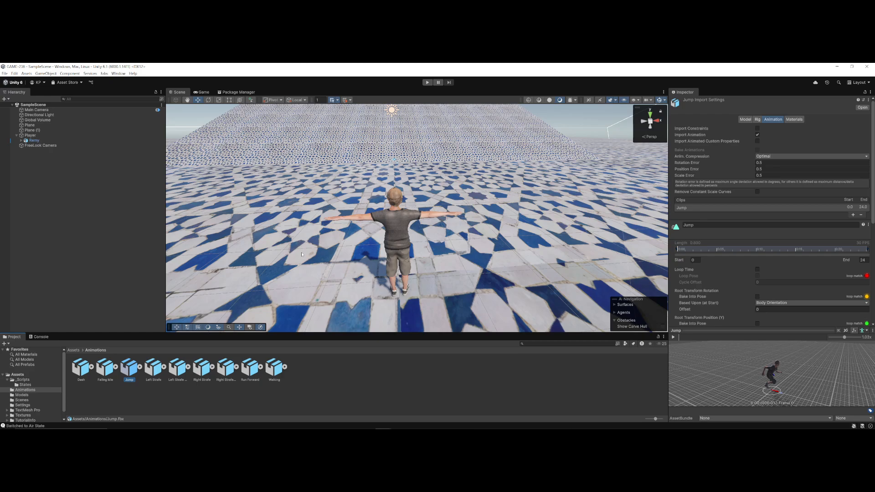
click(155, 368)
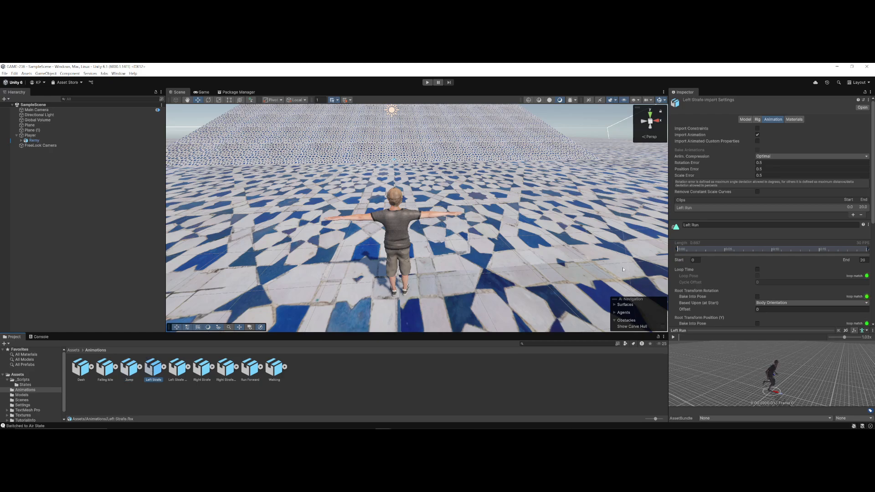
click(756, 269)
scroll(852, 307, down, 6)
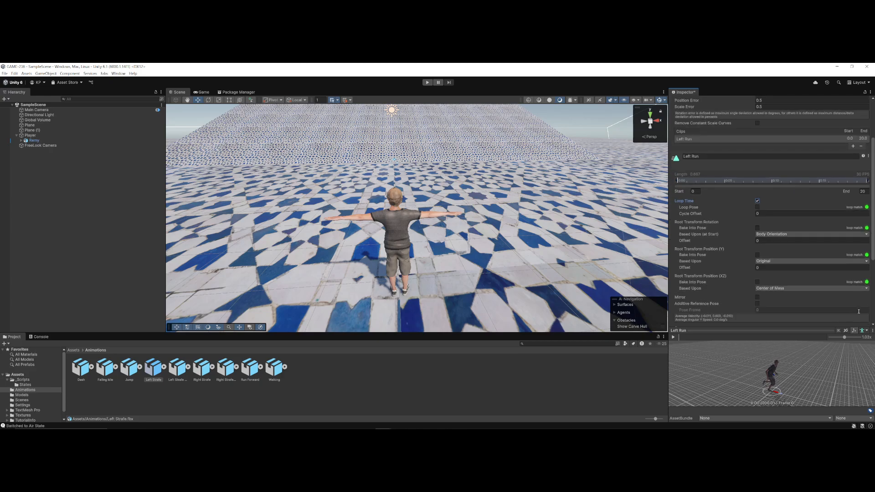
click(861, 291)
click(185, 365)
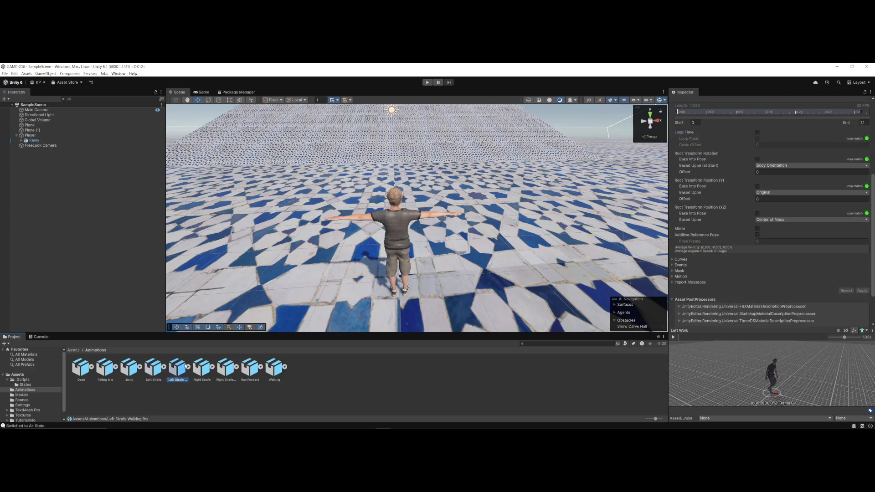
ctrl+click(202, 366)
ctrl+click(226, 366)
ctrl+click(250, 367)
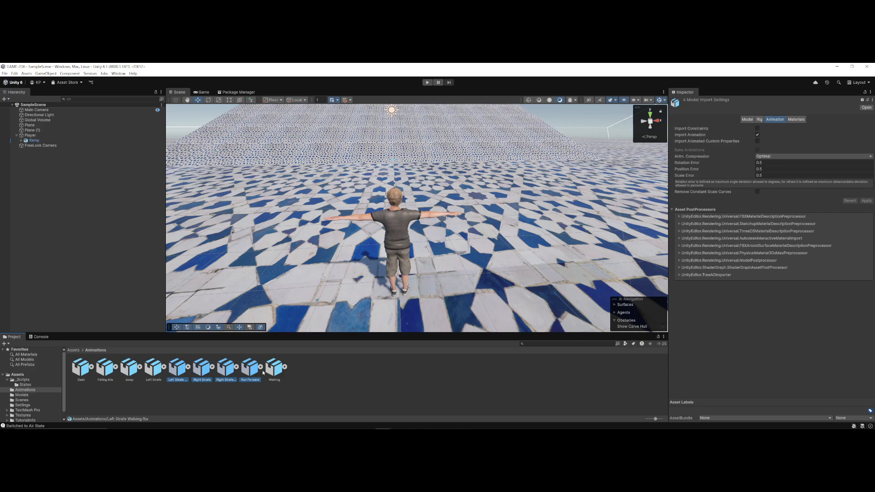
ctrl+click(274, 366)
Enable Loop Time for the Left Walk clip of the Left Strafe Walking file and apply it.
click(178, 366)
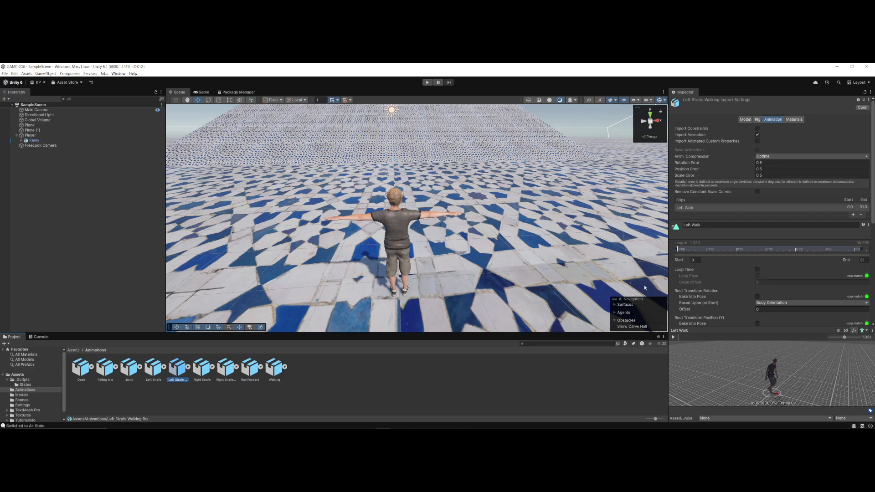
click(757, 253)
scroll(851, 281, down, 5)
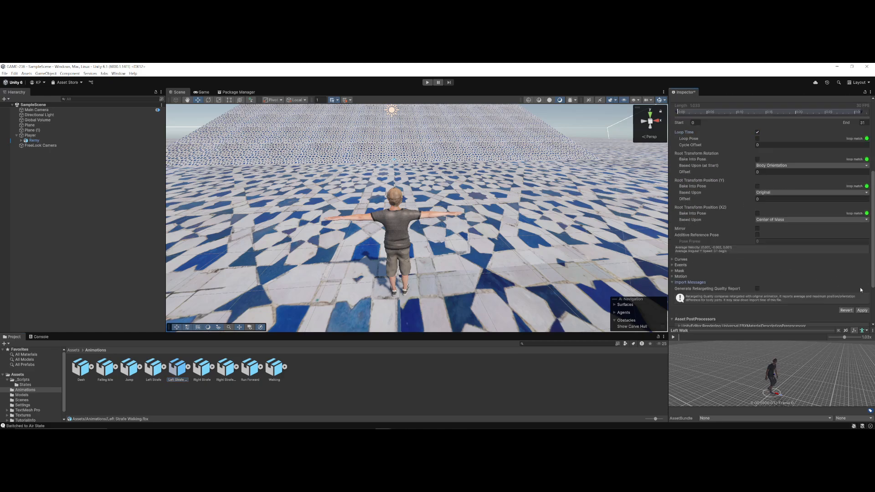
click(861, 310)
Enable Loop Time for the Right Run clip of the Right Strafe file and apply it.
click(212, 366)
click(201, 367)
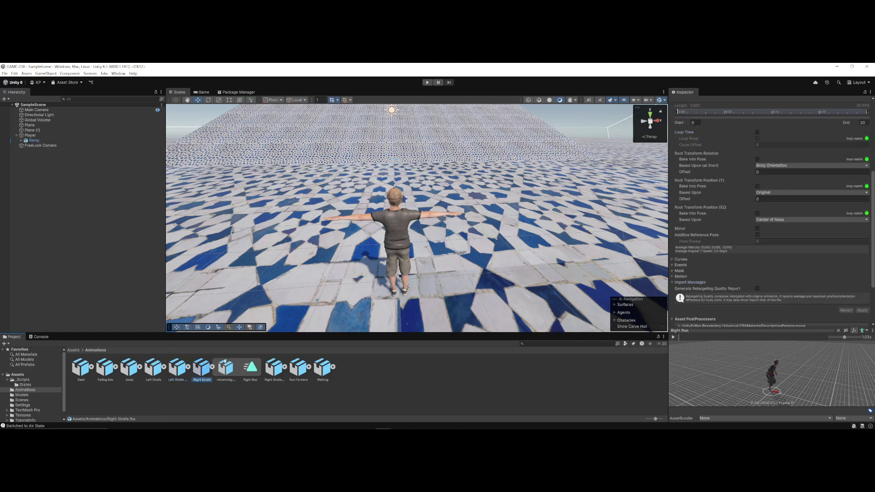
scroll(696, 196, up, 2)
scroll(696, 195, up, 1)
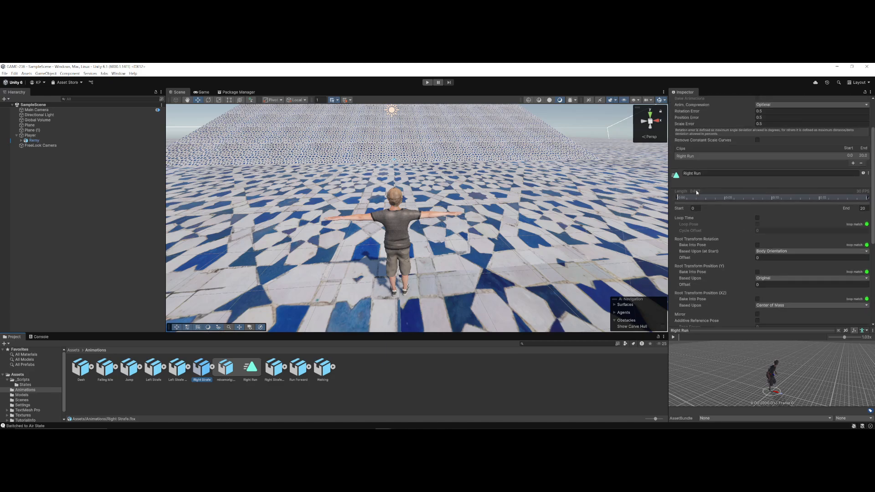
click(691, 218)
scroll(846, 300, down, 6)
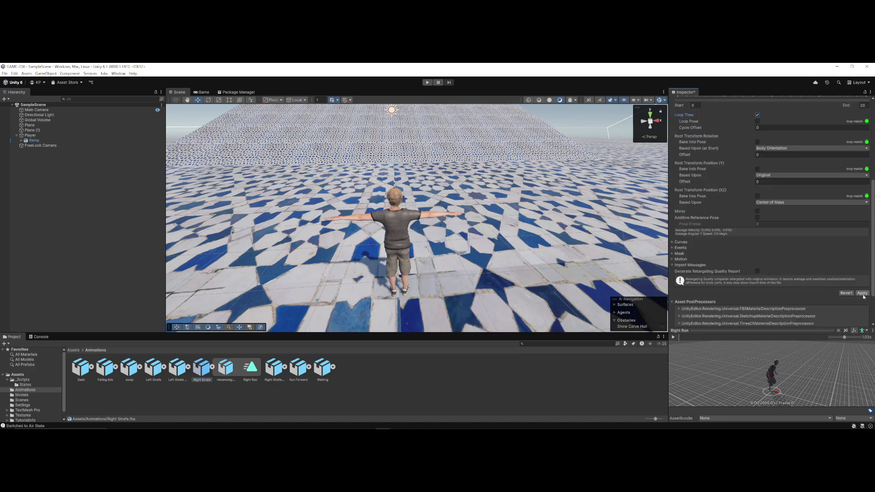
click(862, 292)
Enable Loop Time for the clips of the Right Strafe Walking and Run Forward files, applying each change.
click(273, 368)
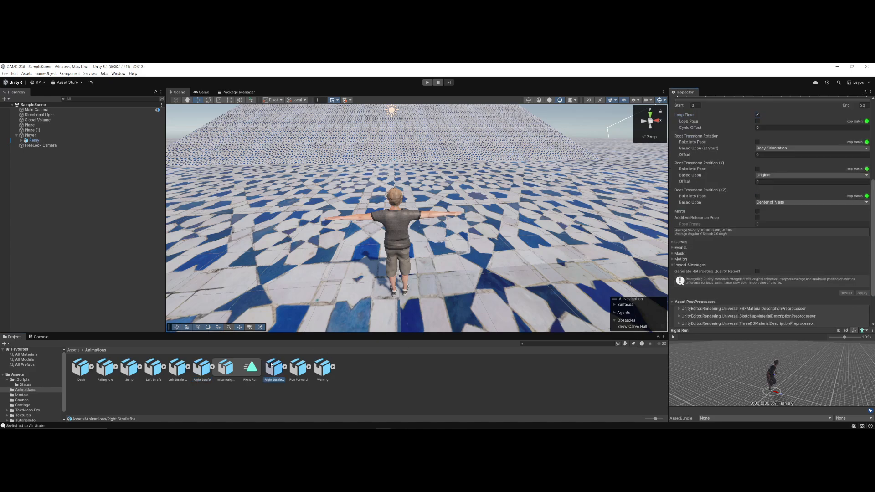
click(756, 115)
click(862, 293)
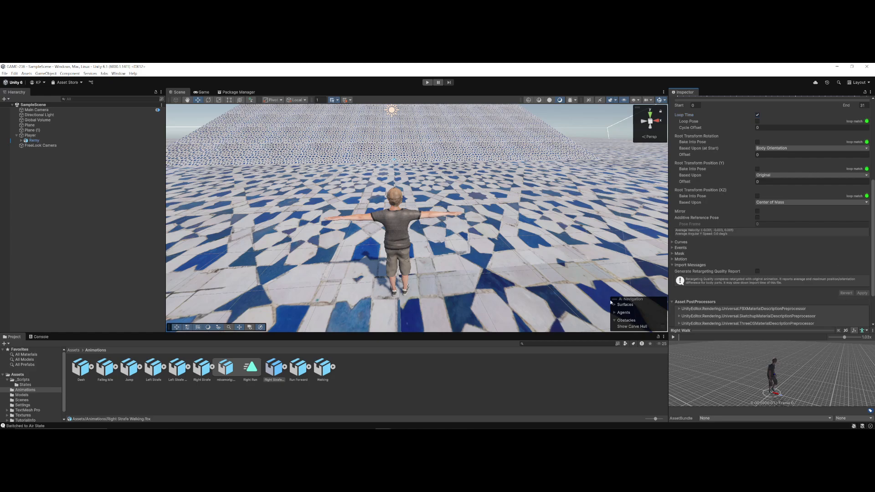
click(299, 367)
click(757, 115)
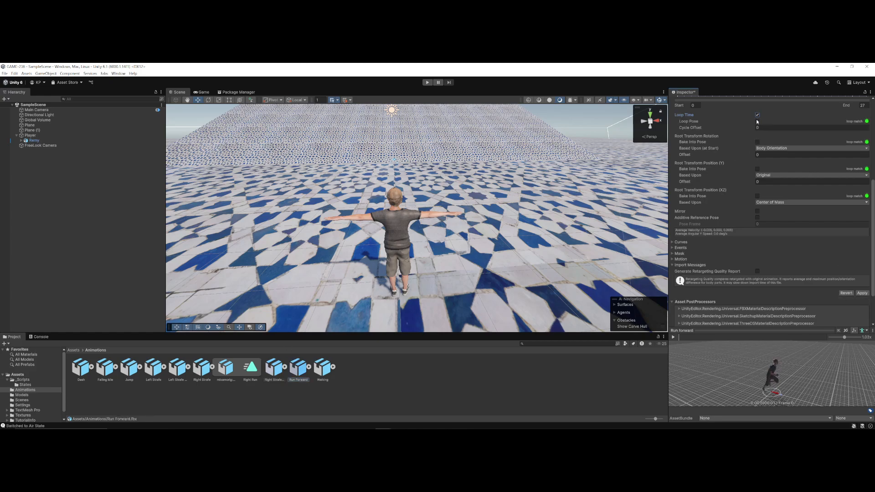
click(861, 294)
Enable Loop Time for the Walk Forward clip of the Walking file, apply it, and clear the selection.
click(323, 367)
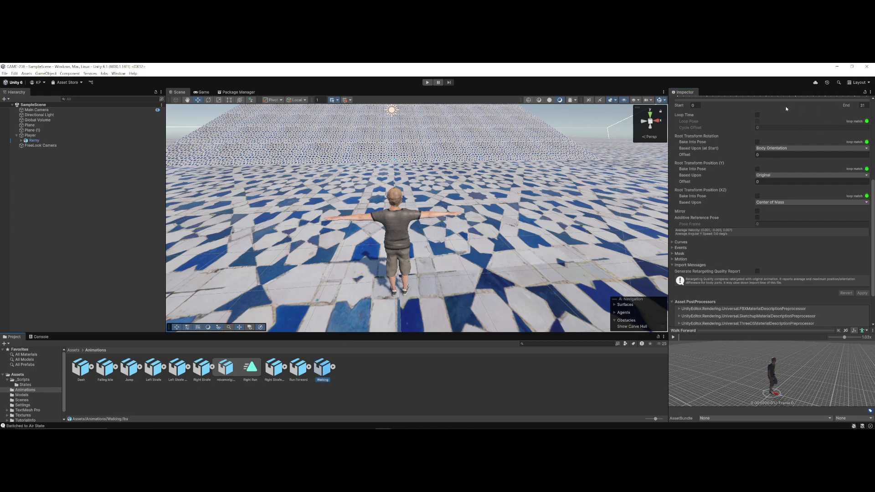
click(756, 115)
click(860, 294)
click(213, 367)
click(346, 376)
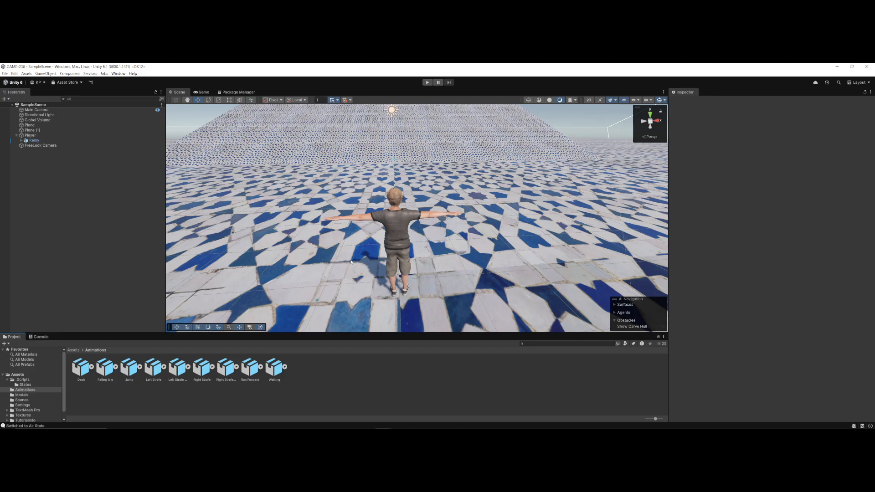
Play the Left Walk clip of the Left Strafe Walking file in an enlarged preview, then pause it and shrink the preview.
click(171, 374)
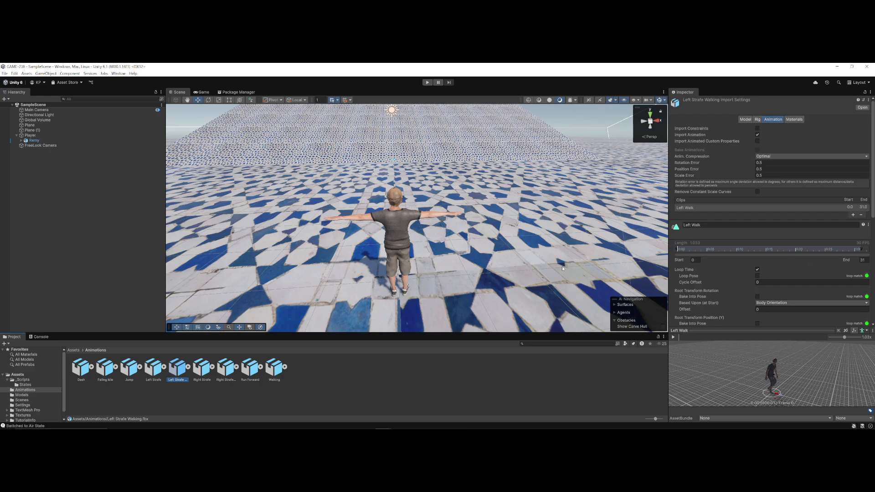
drag(763, 330, 764, 205)
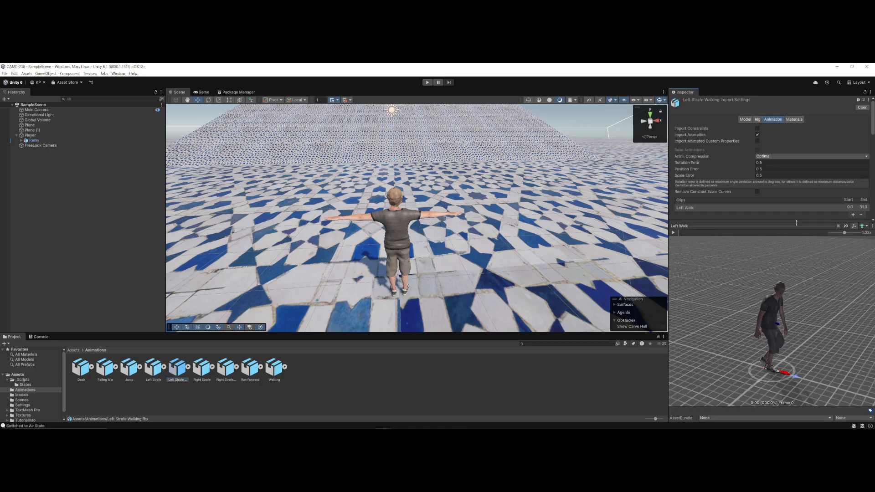
scroll(803, 273, up, 3)
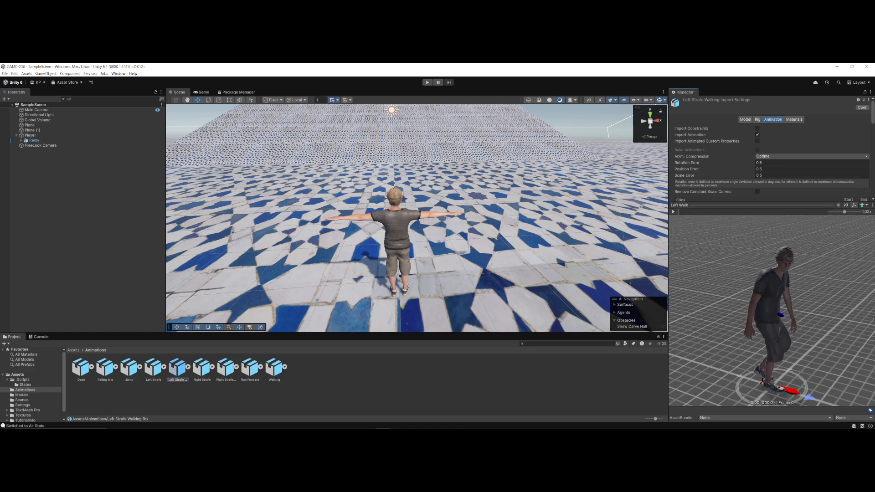
click(673, 211)
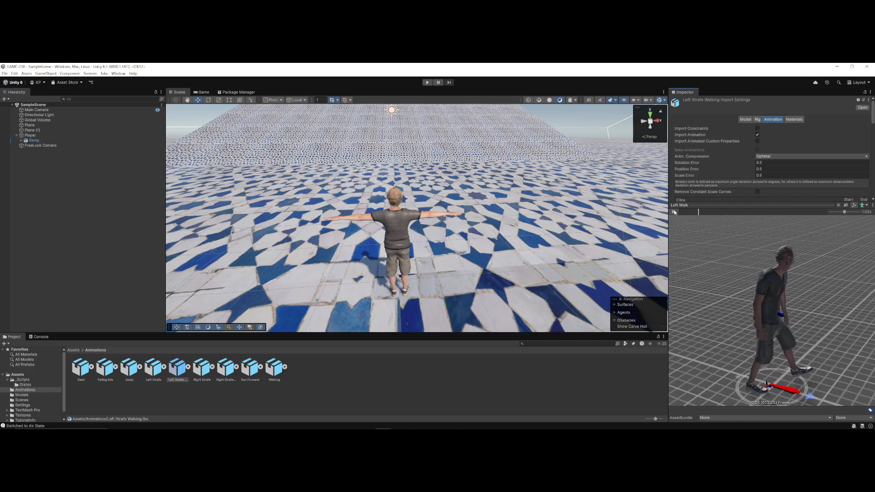
click(673, 212)
drag(741, 205, 740, 331)
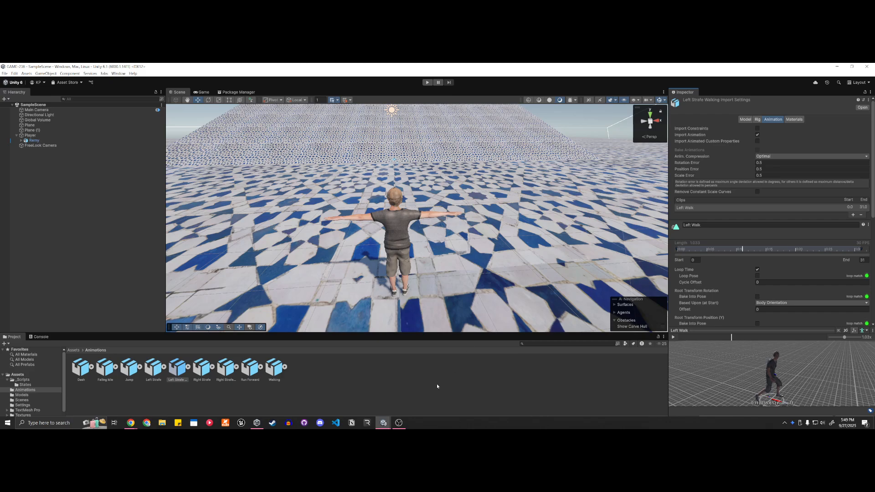